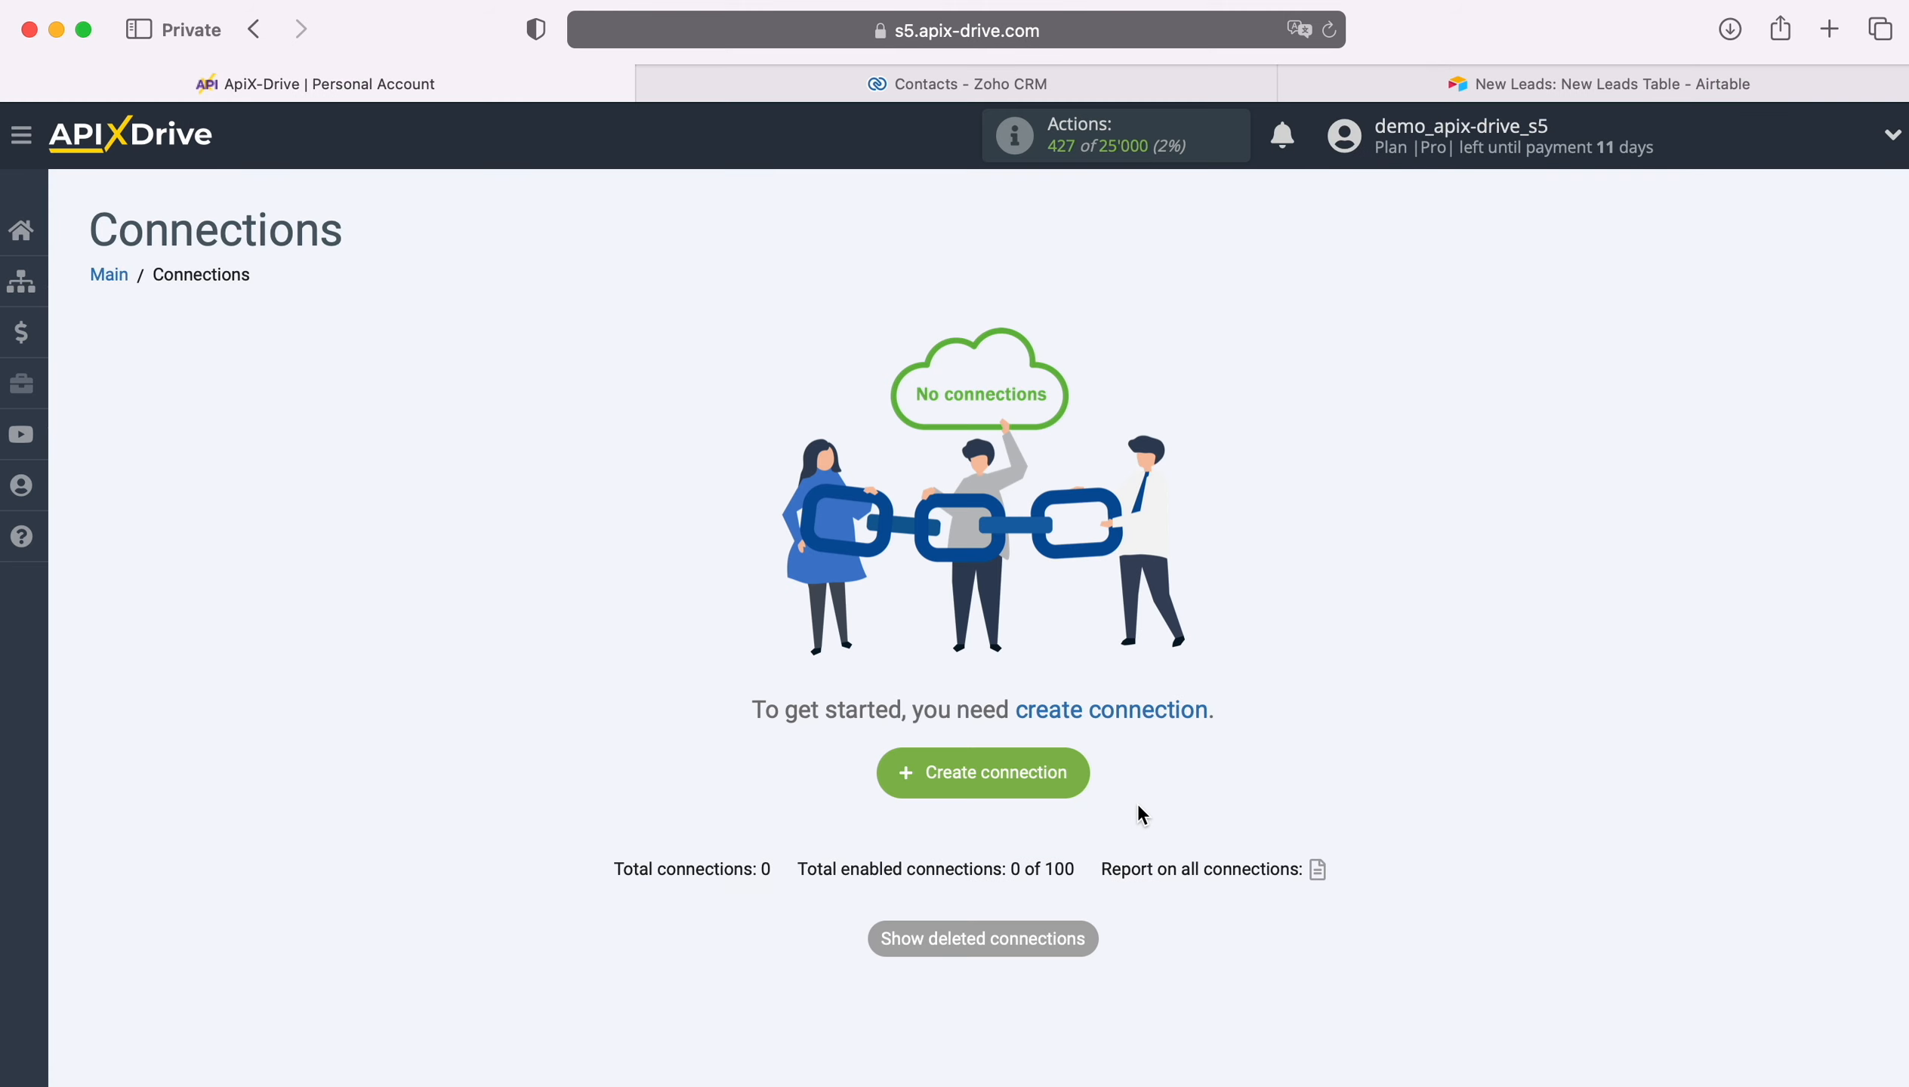
Step: Create a new connection and choose Zoho CRM as the data source system
left_click(1080, 772)
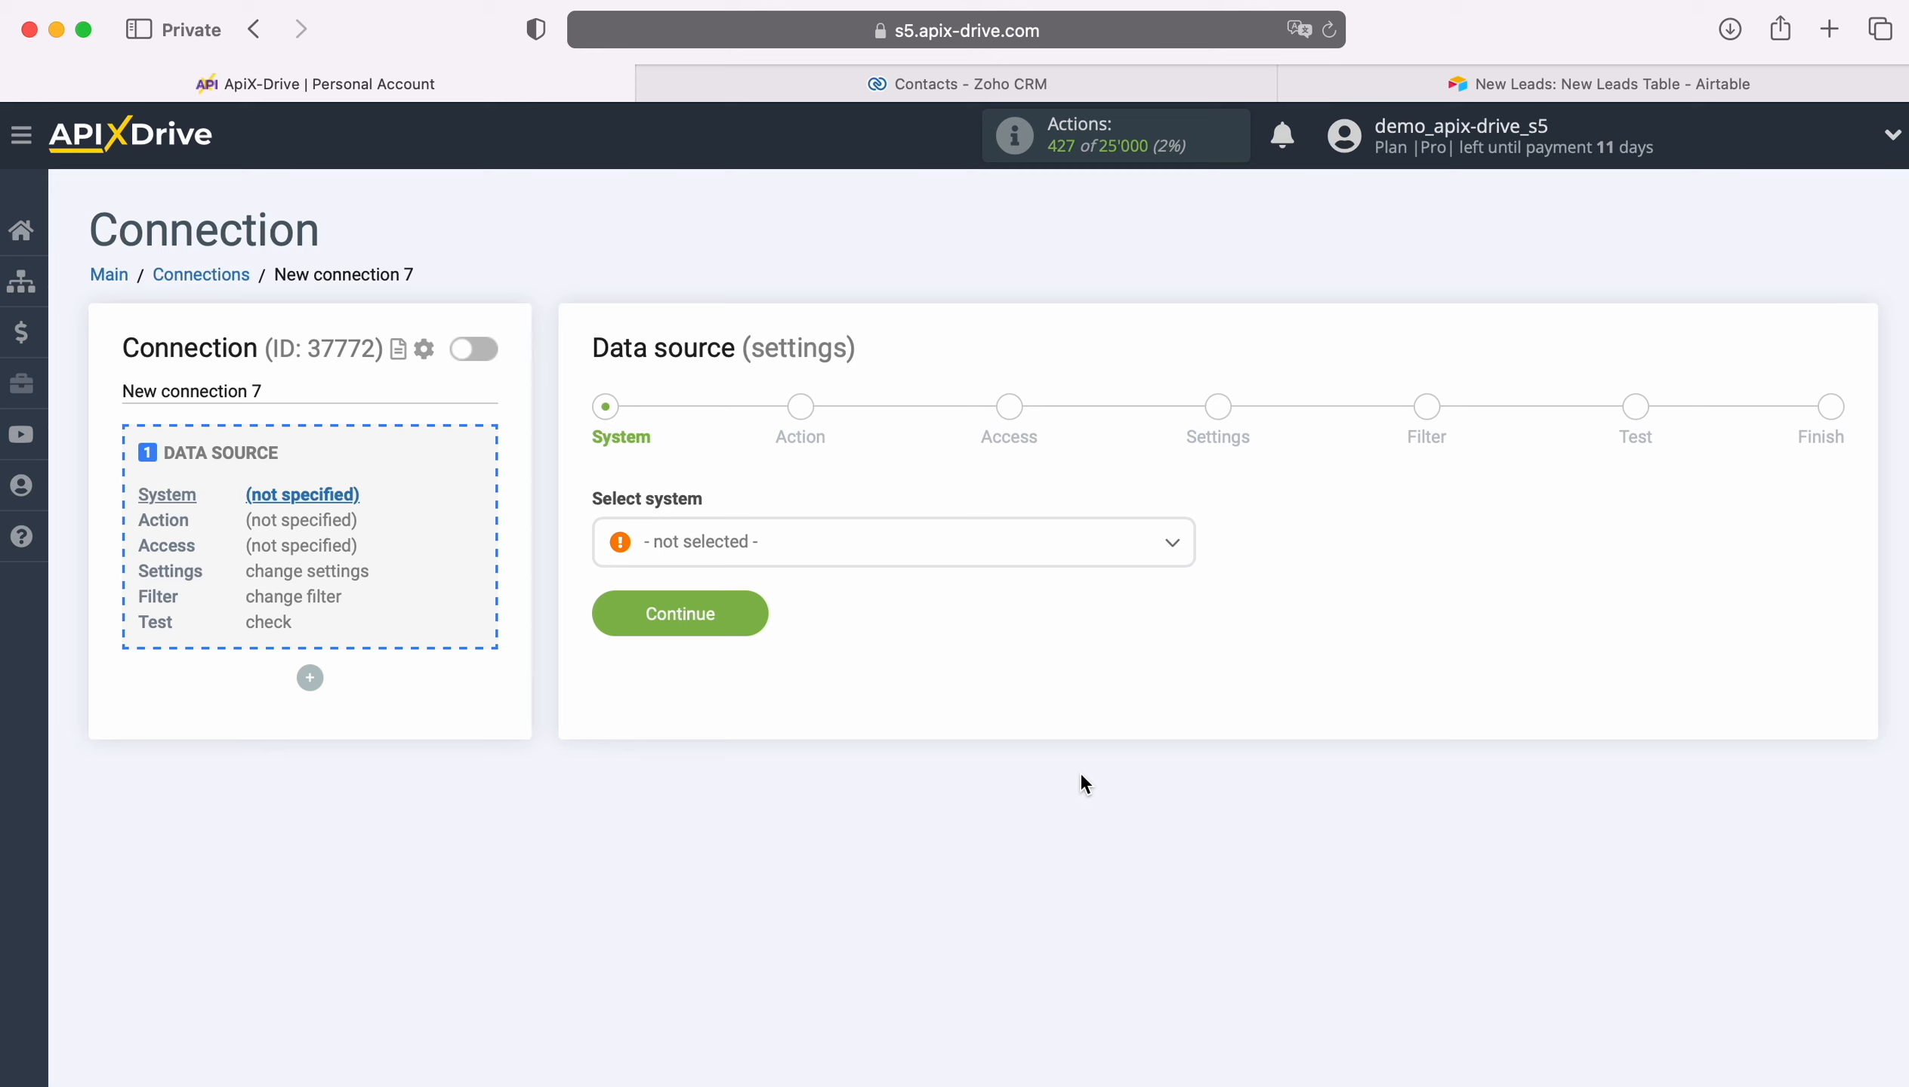
left_click(857, 554)
scroll(1060, 814, "down", 3)
scroll(1062, 816, "down", 20)
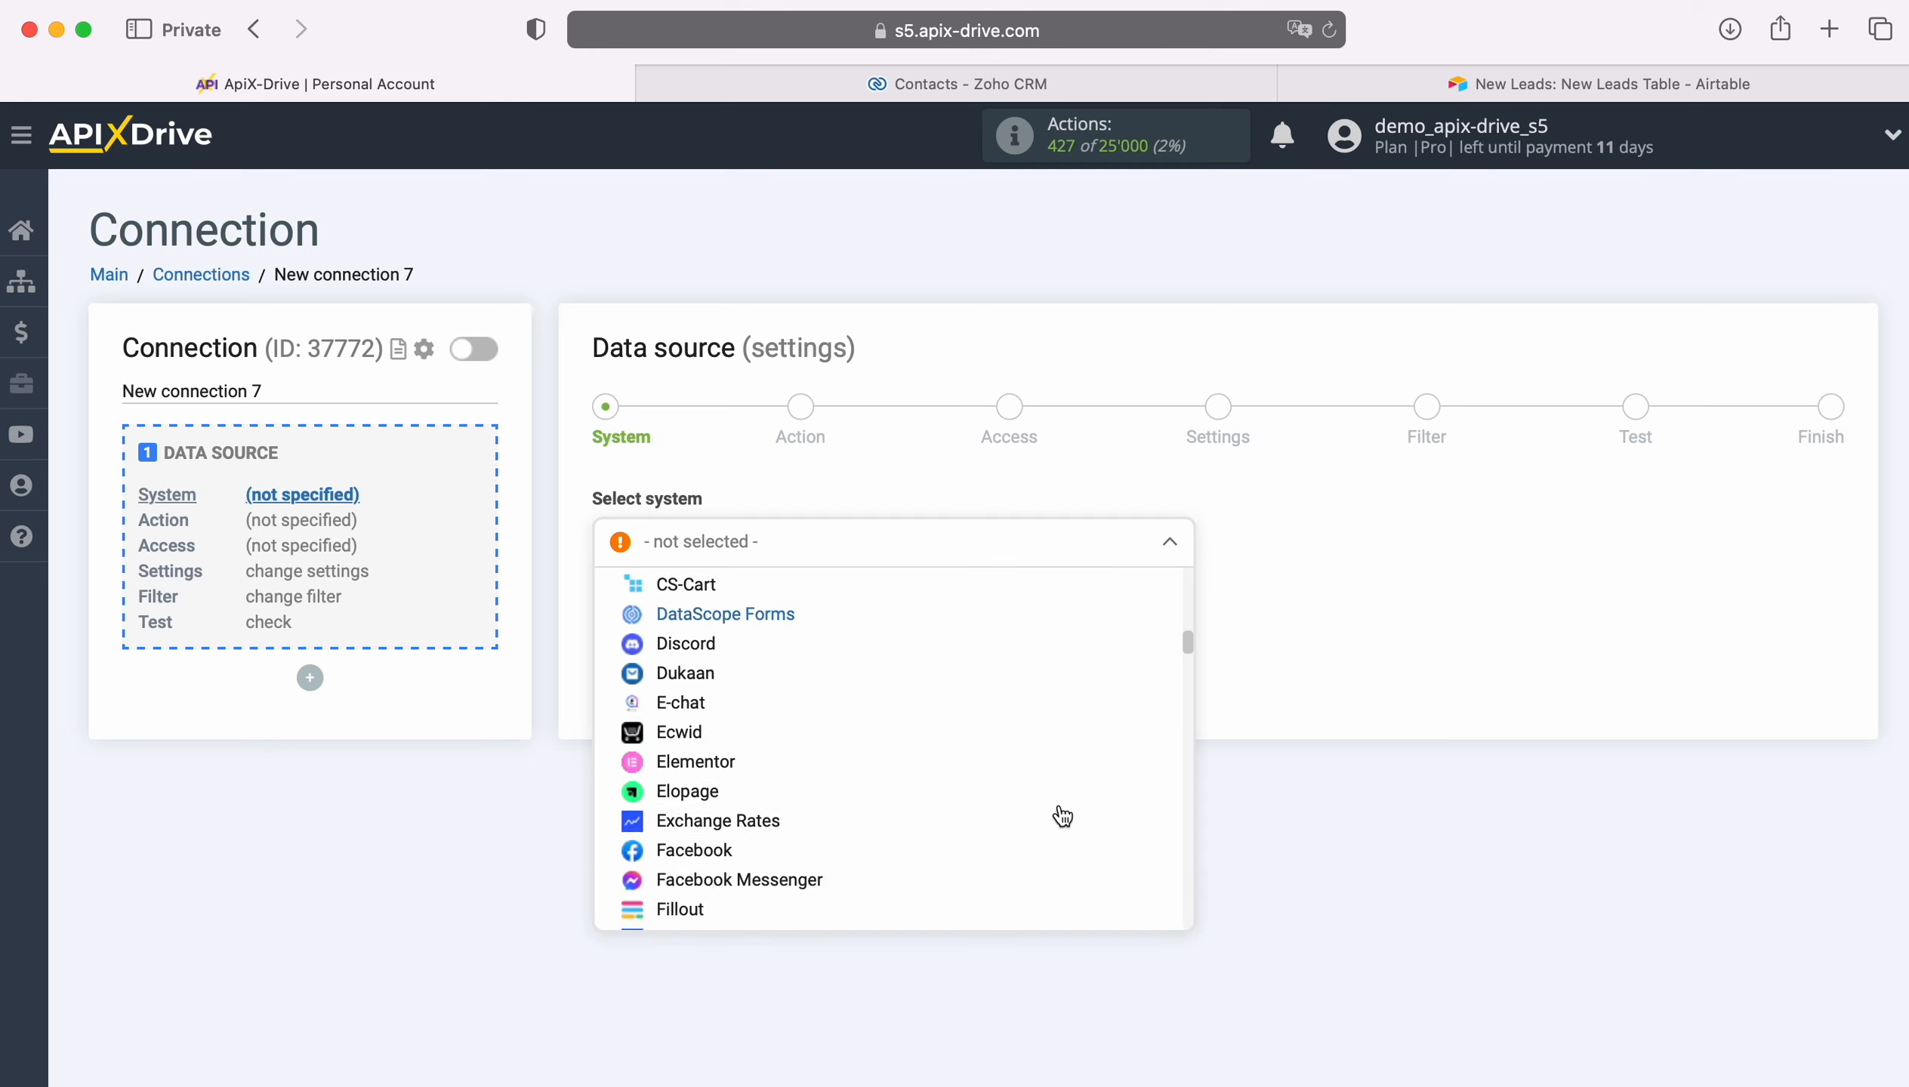
scroll(1063, 815, "down", 20)
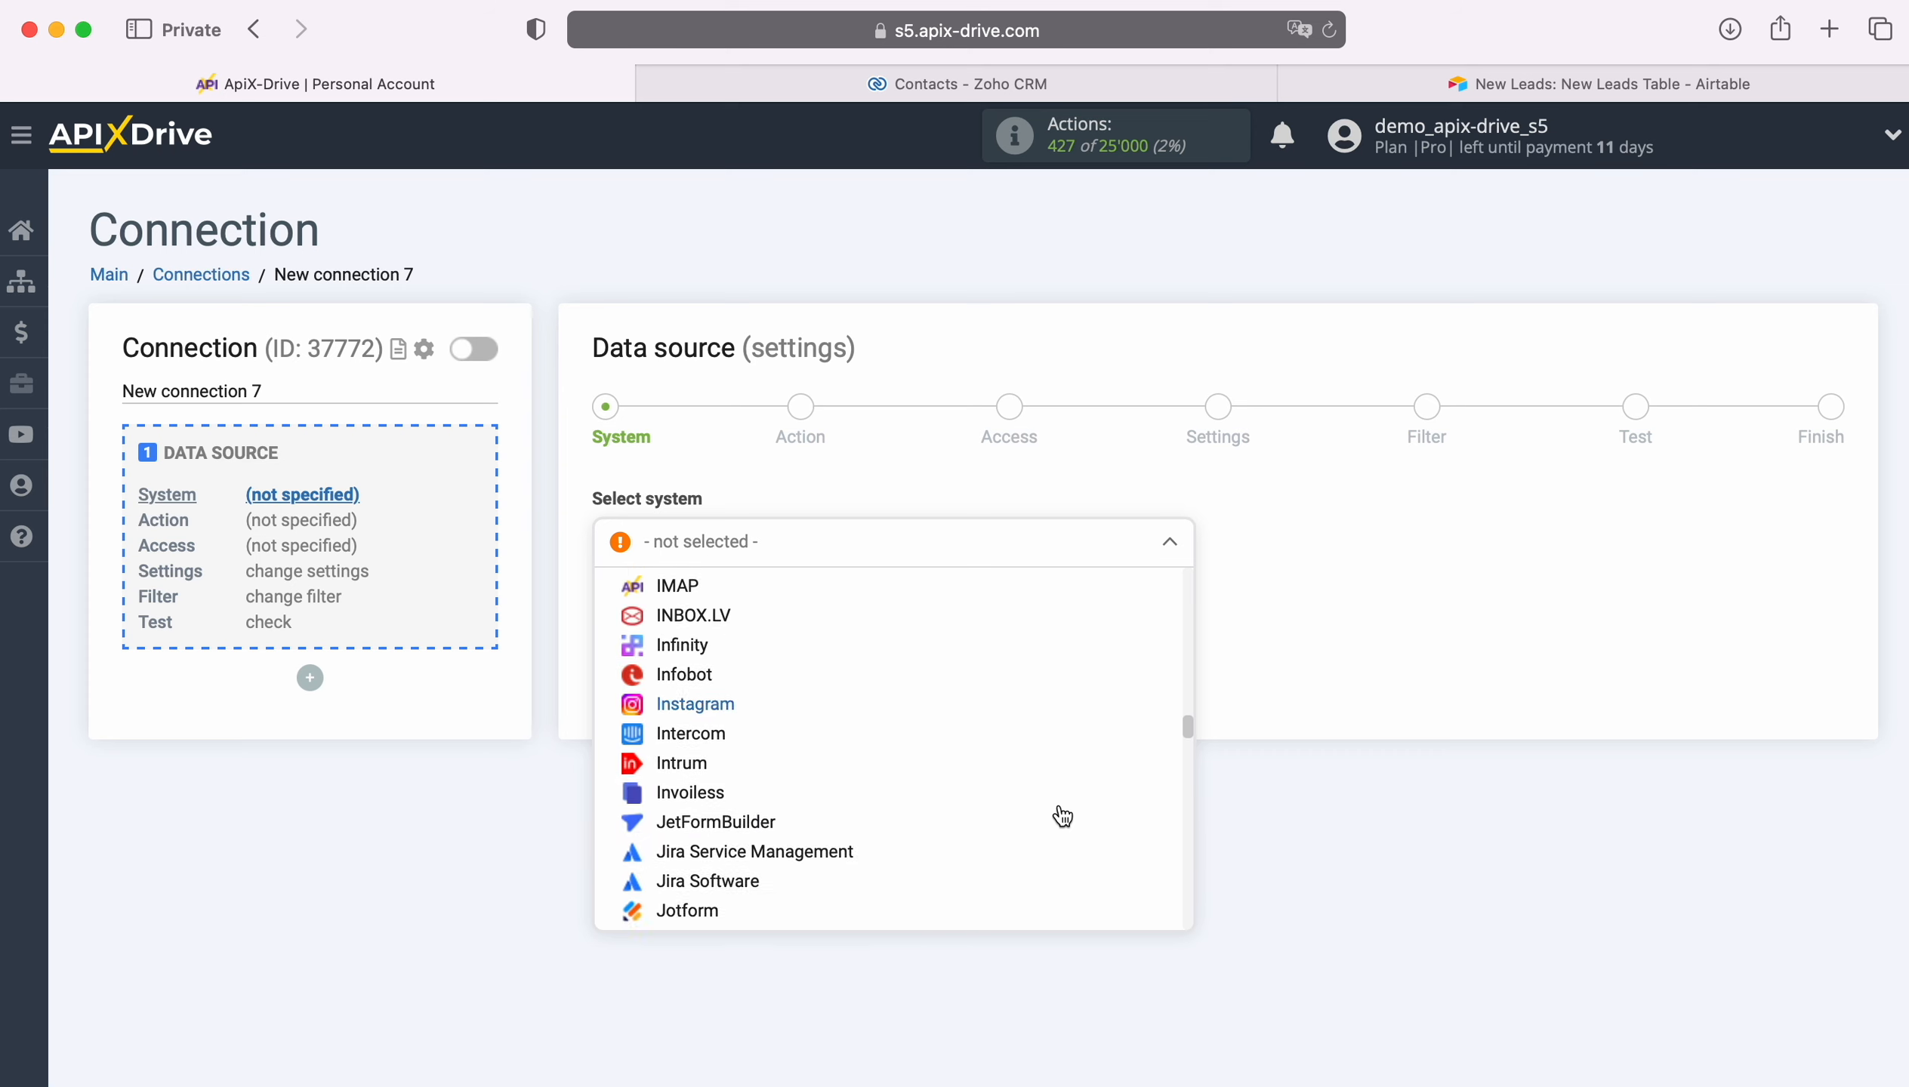
scroll(1063, 816, "down", 20)
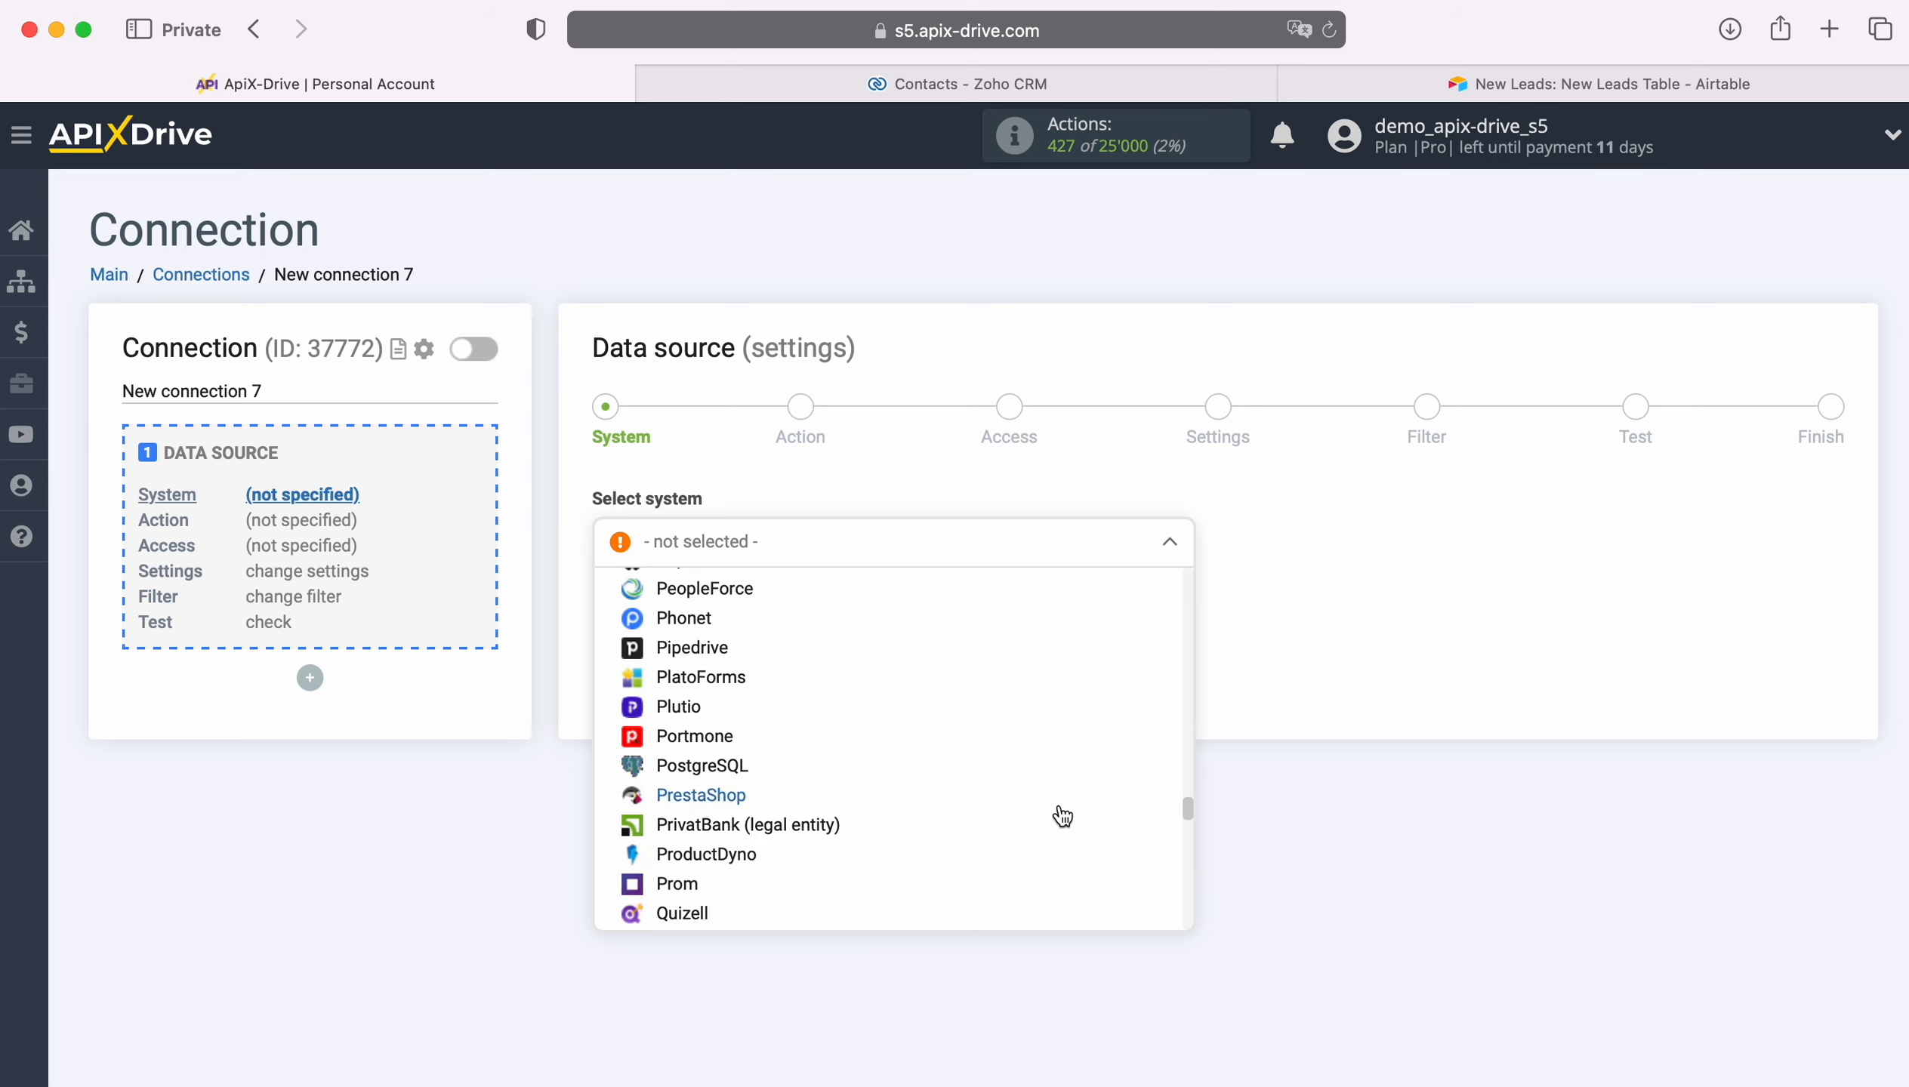
scroll(1060, 815, "down", 20)
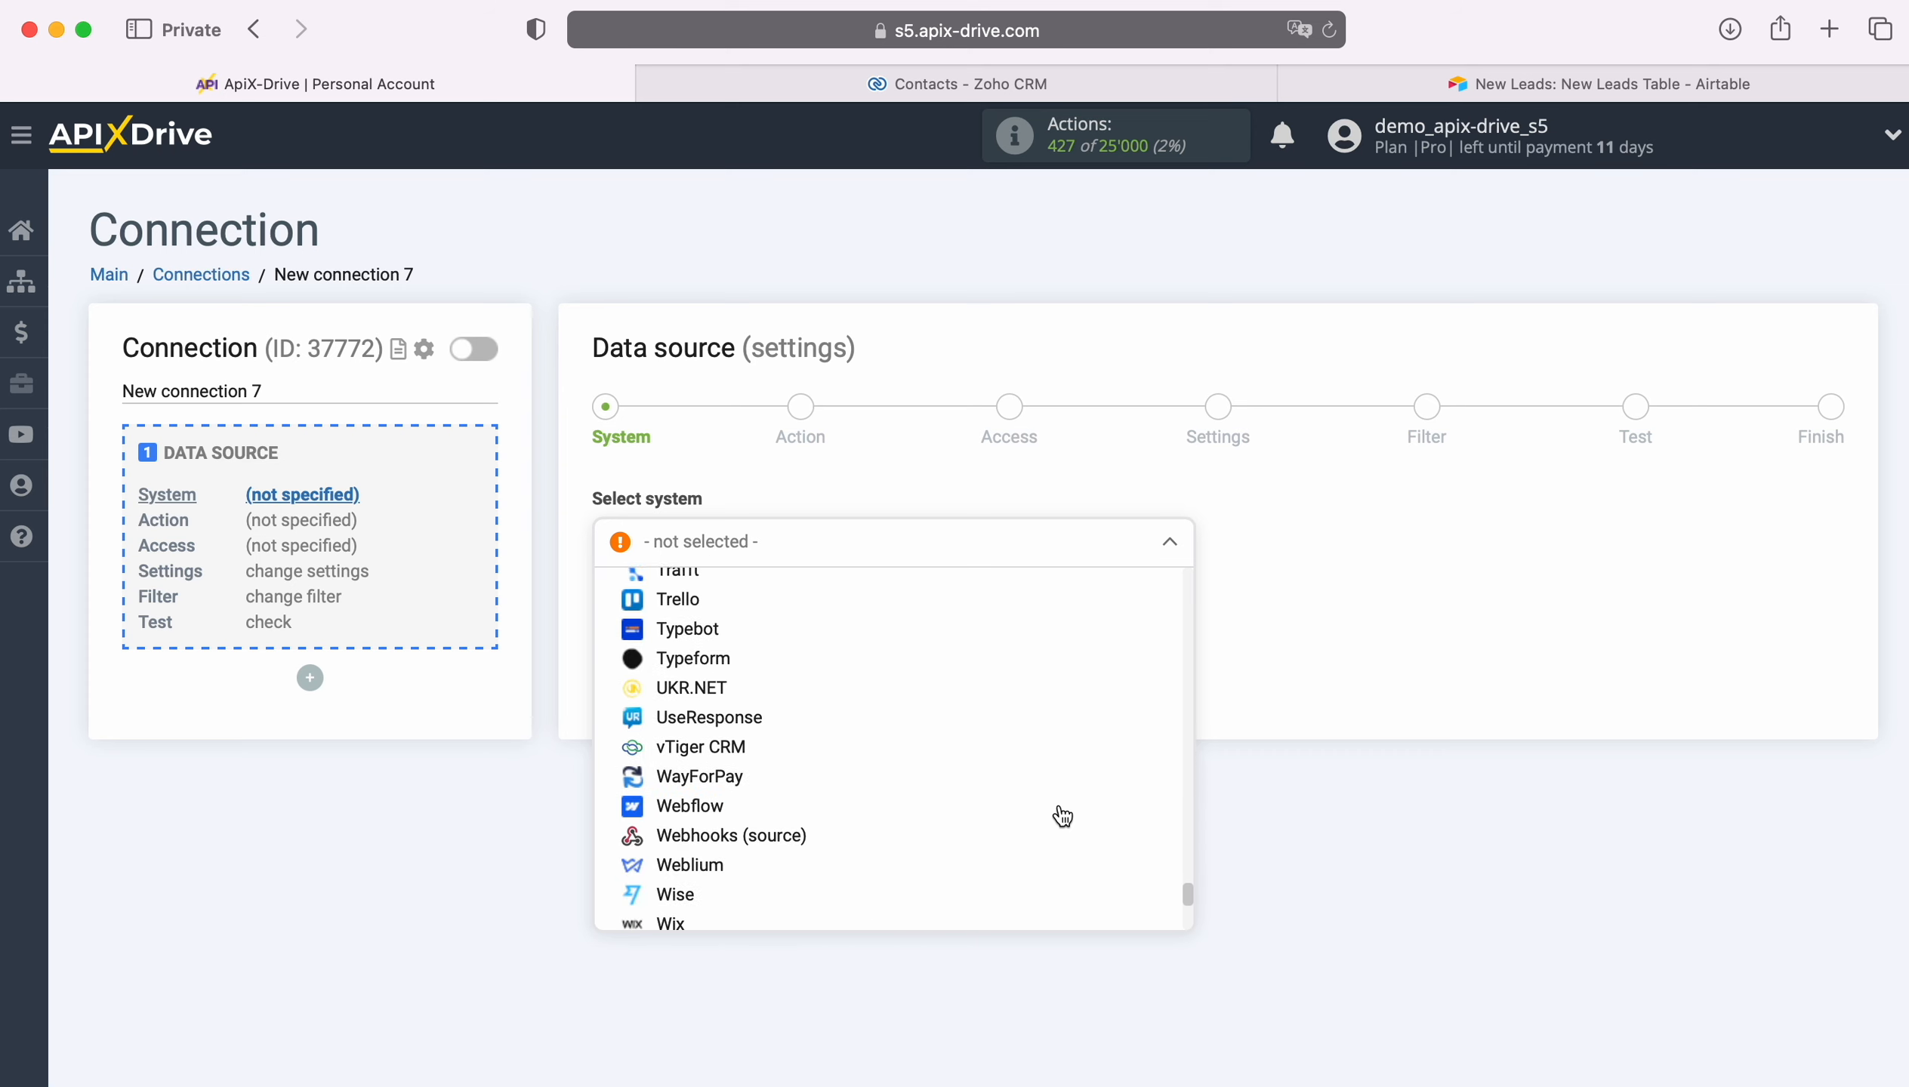
left_click(802, 849)
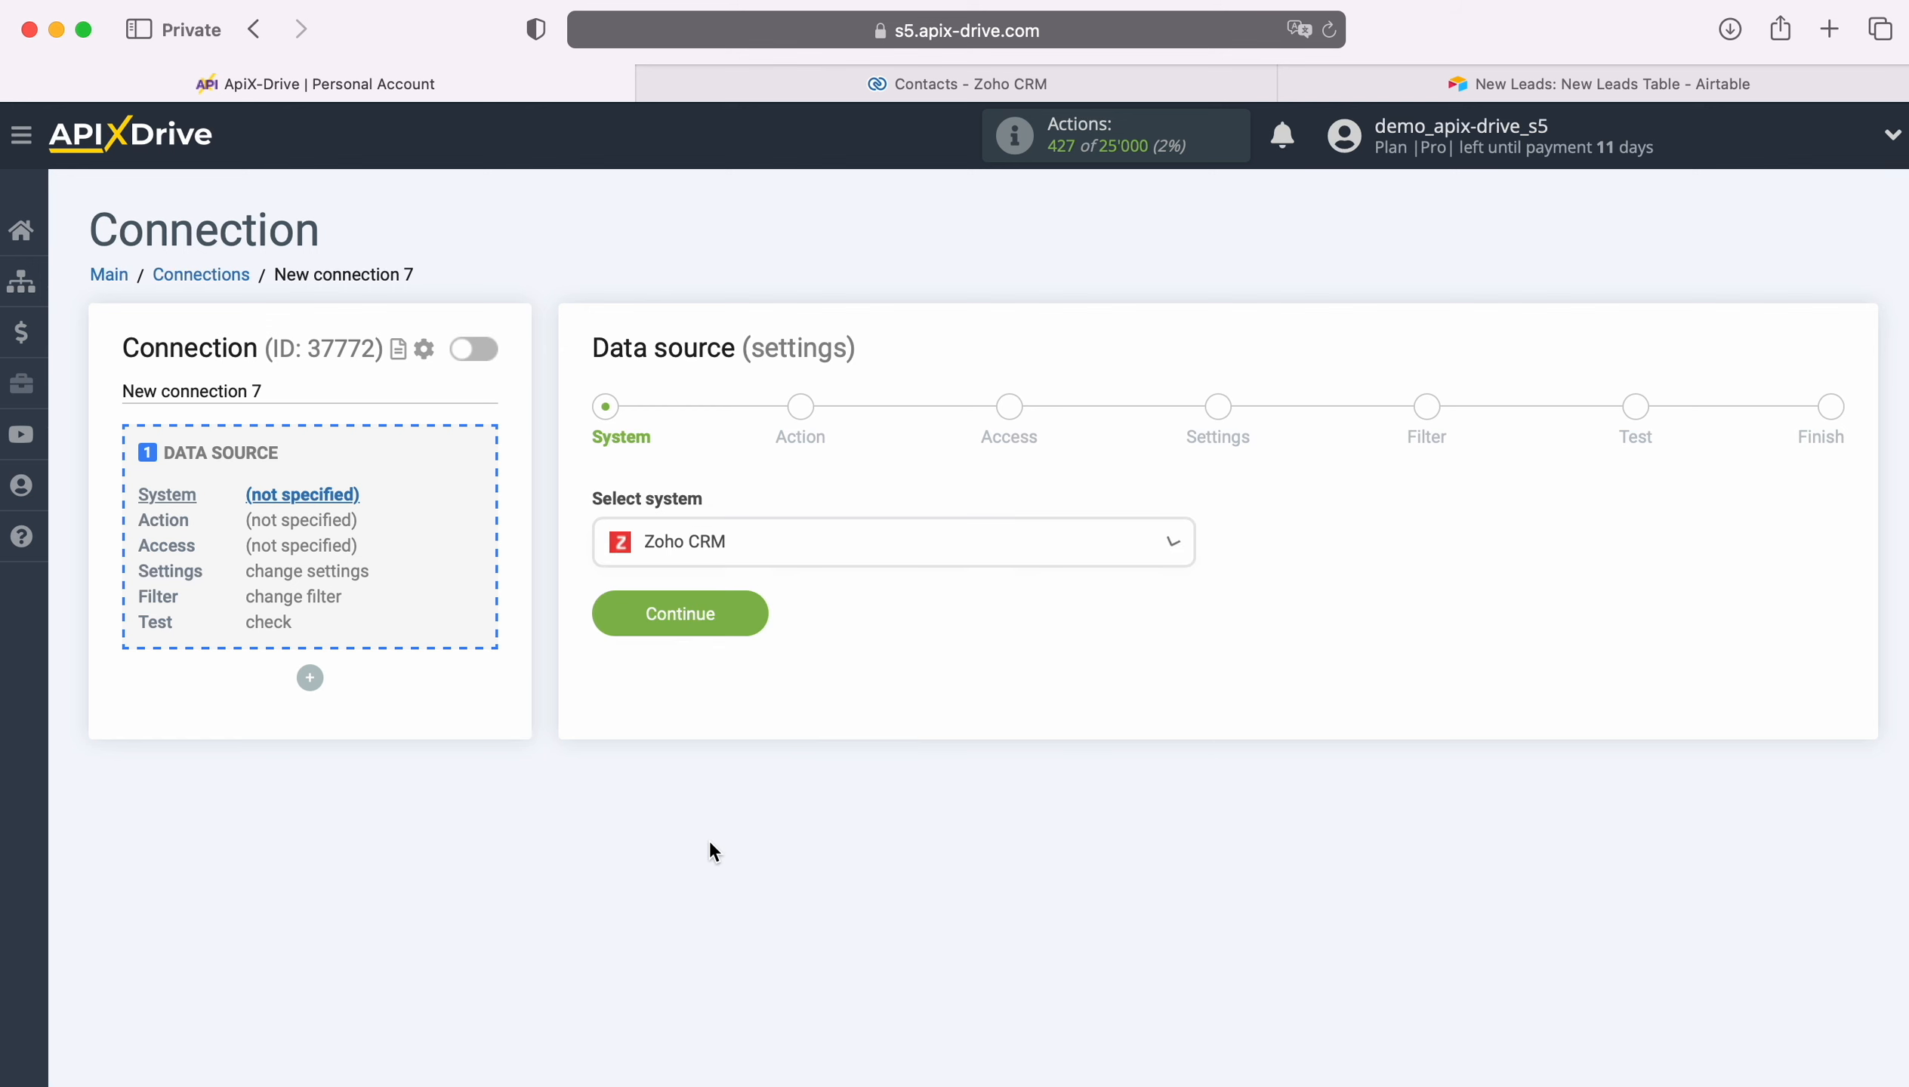
left_click(759, 613)
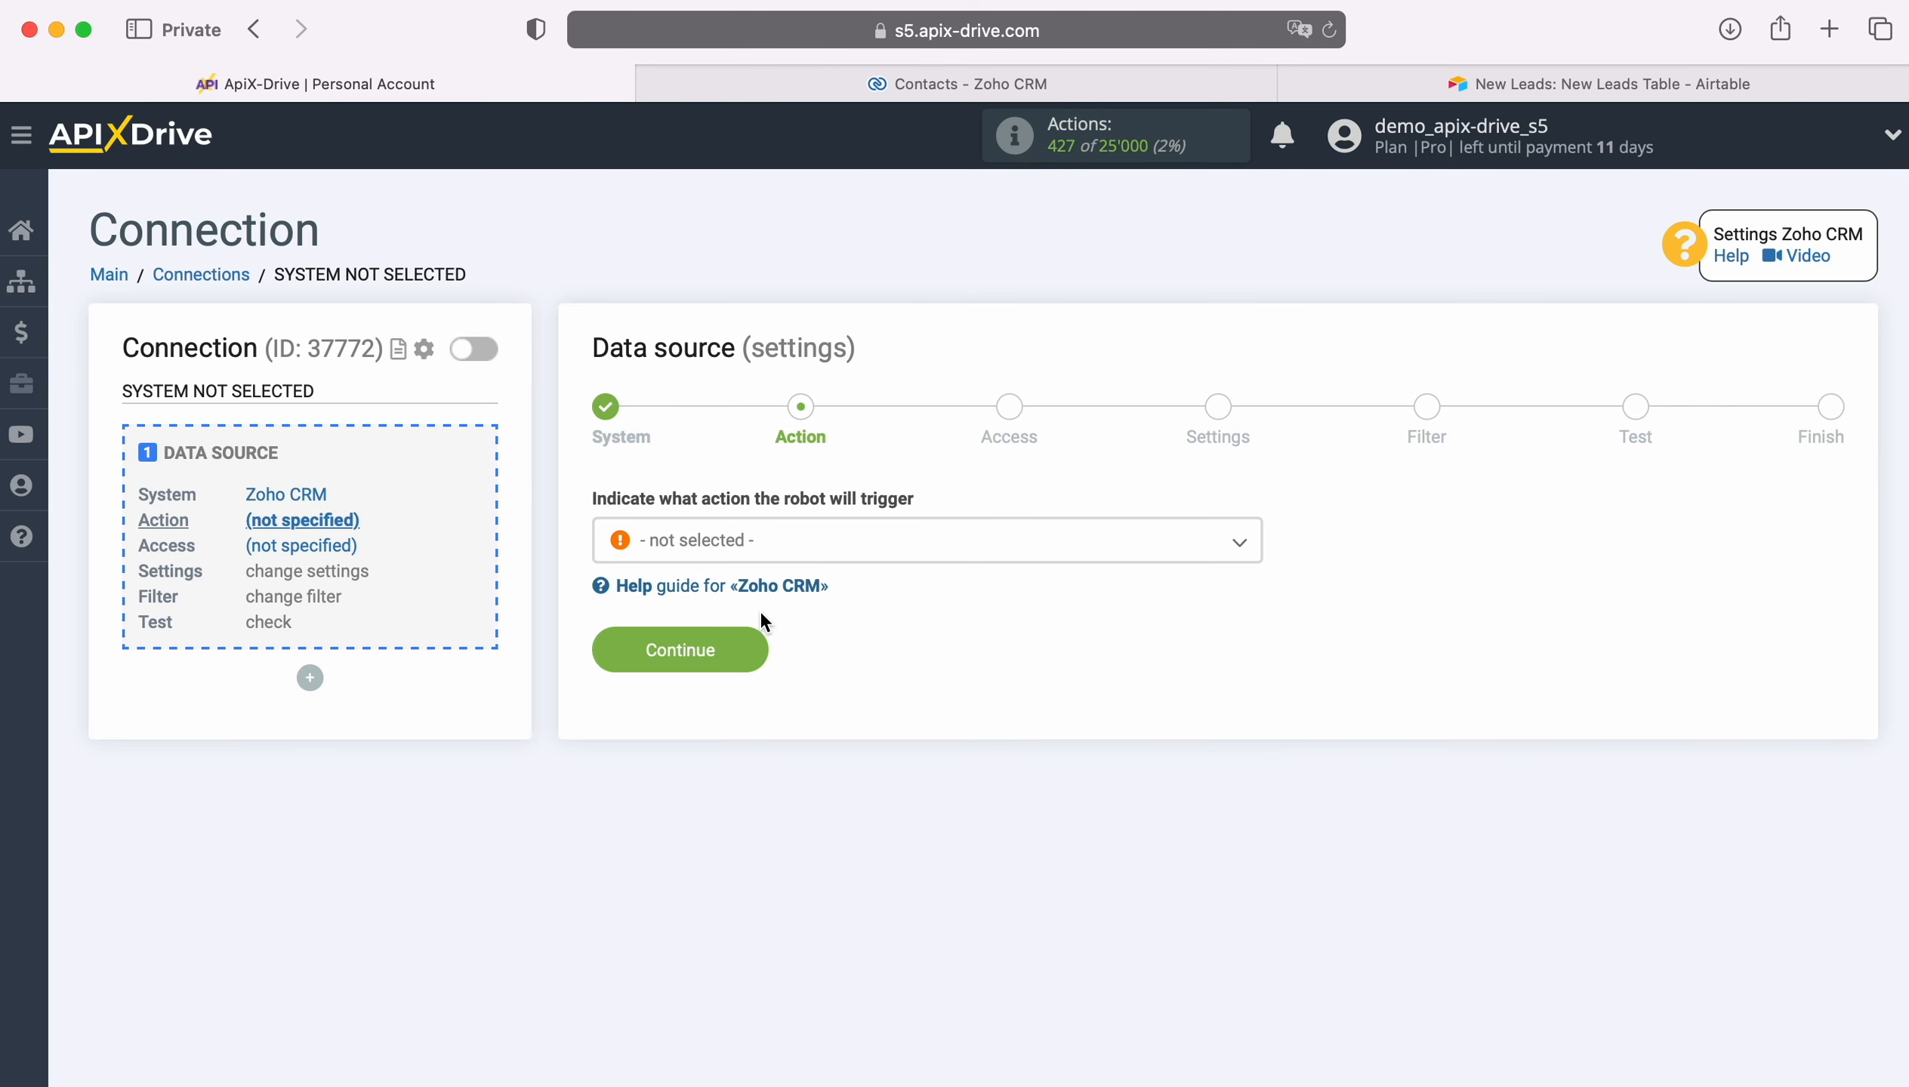
Step: Set the source action to Get CONTACTS (new) and continue
left_click(841, 545)
left_click(750, 703)
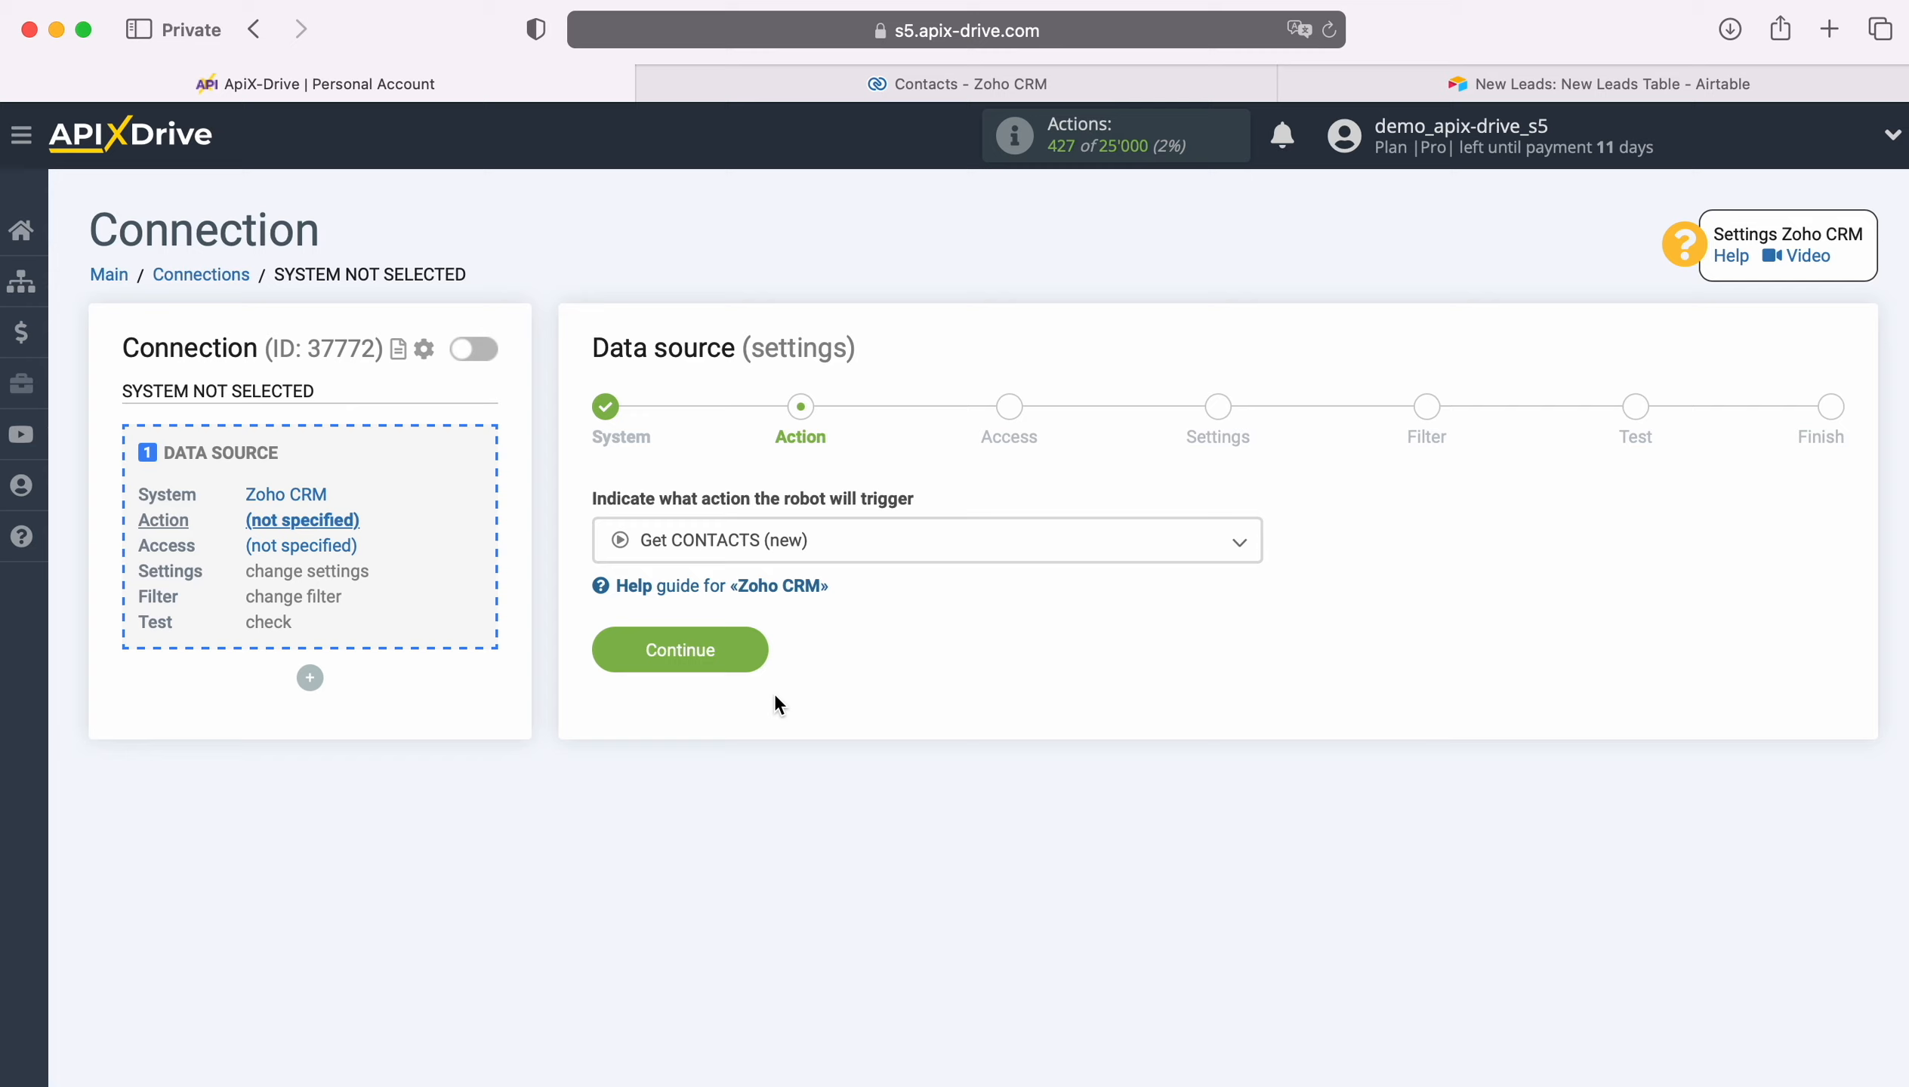
left_click(759, 655)
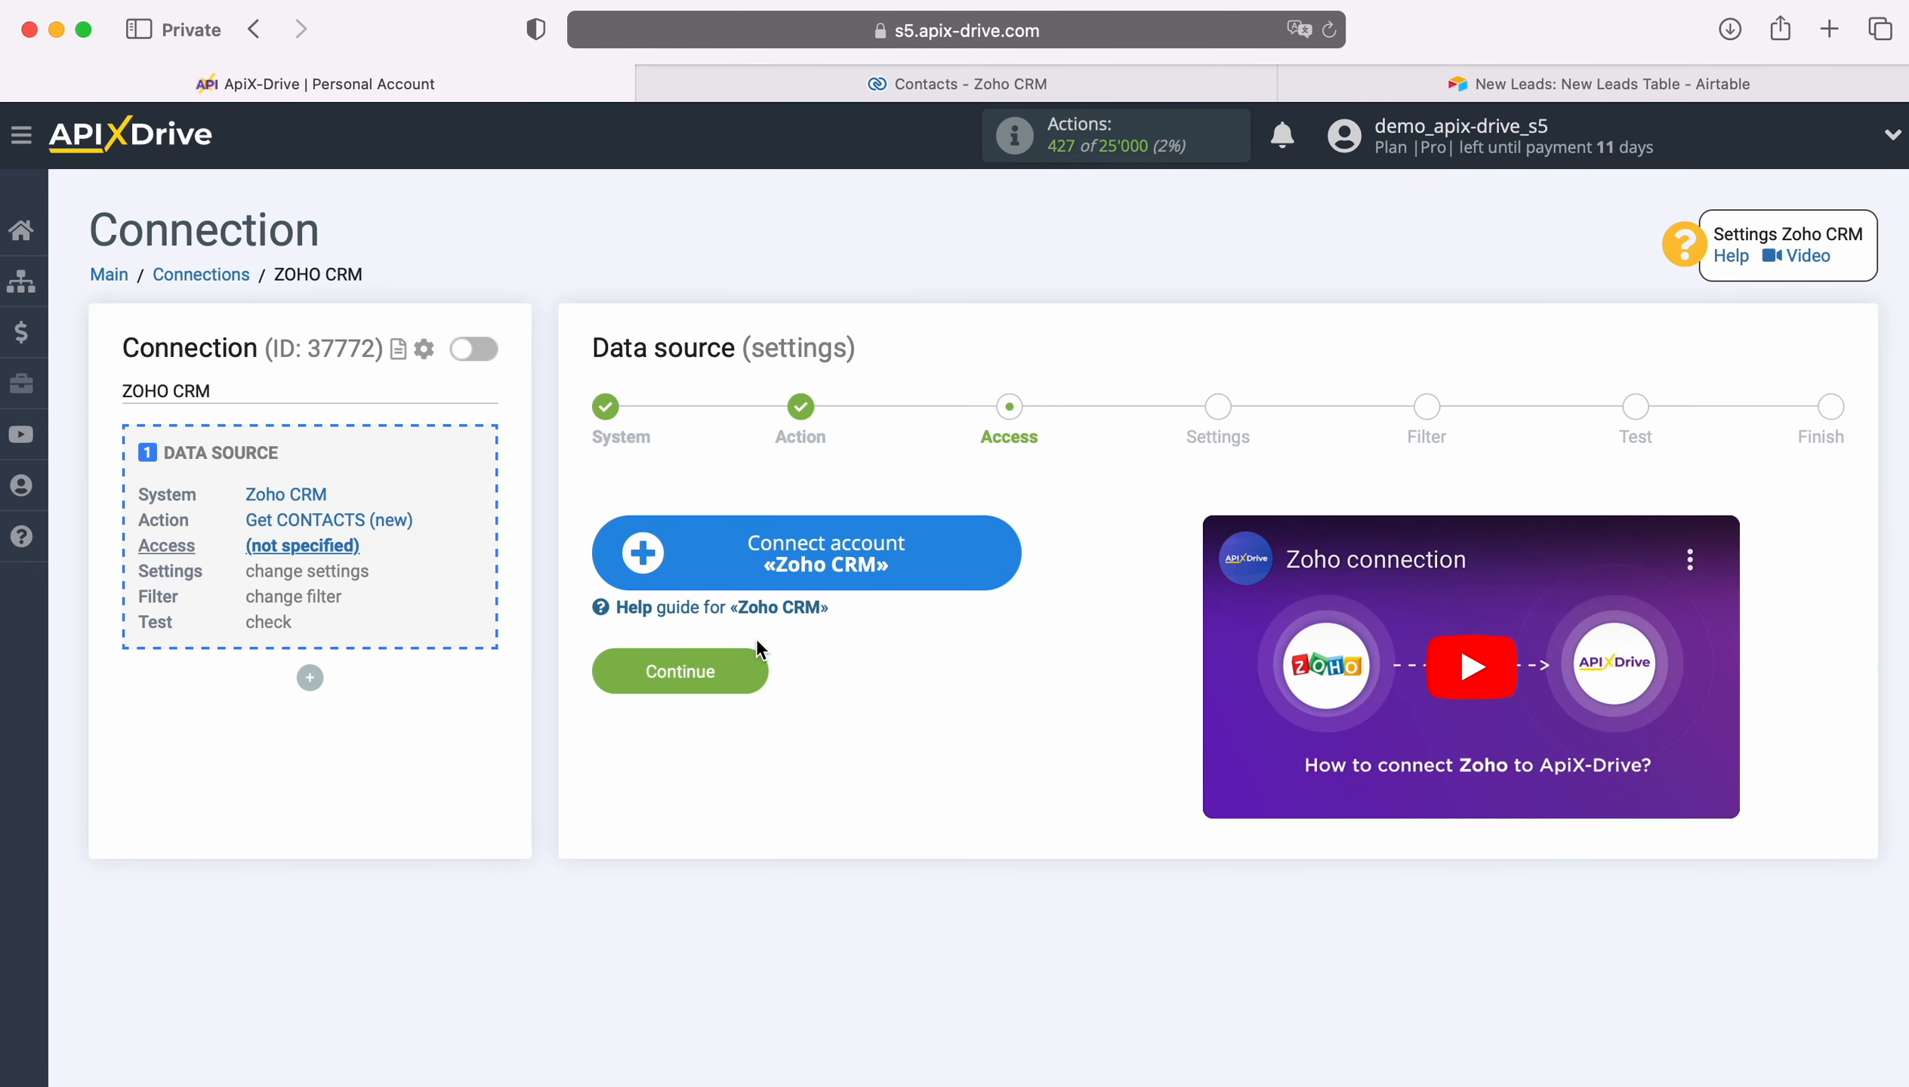
Step: Connect a Zoho CRM account by signing in with the account e-mail and accepting ApiX Drive's access request
left_click(1008, 547)
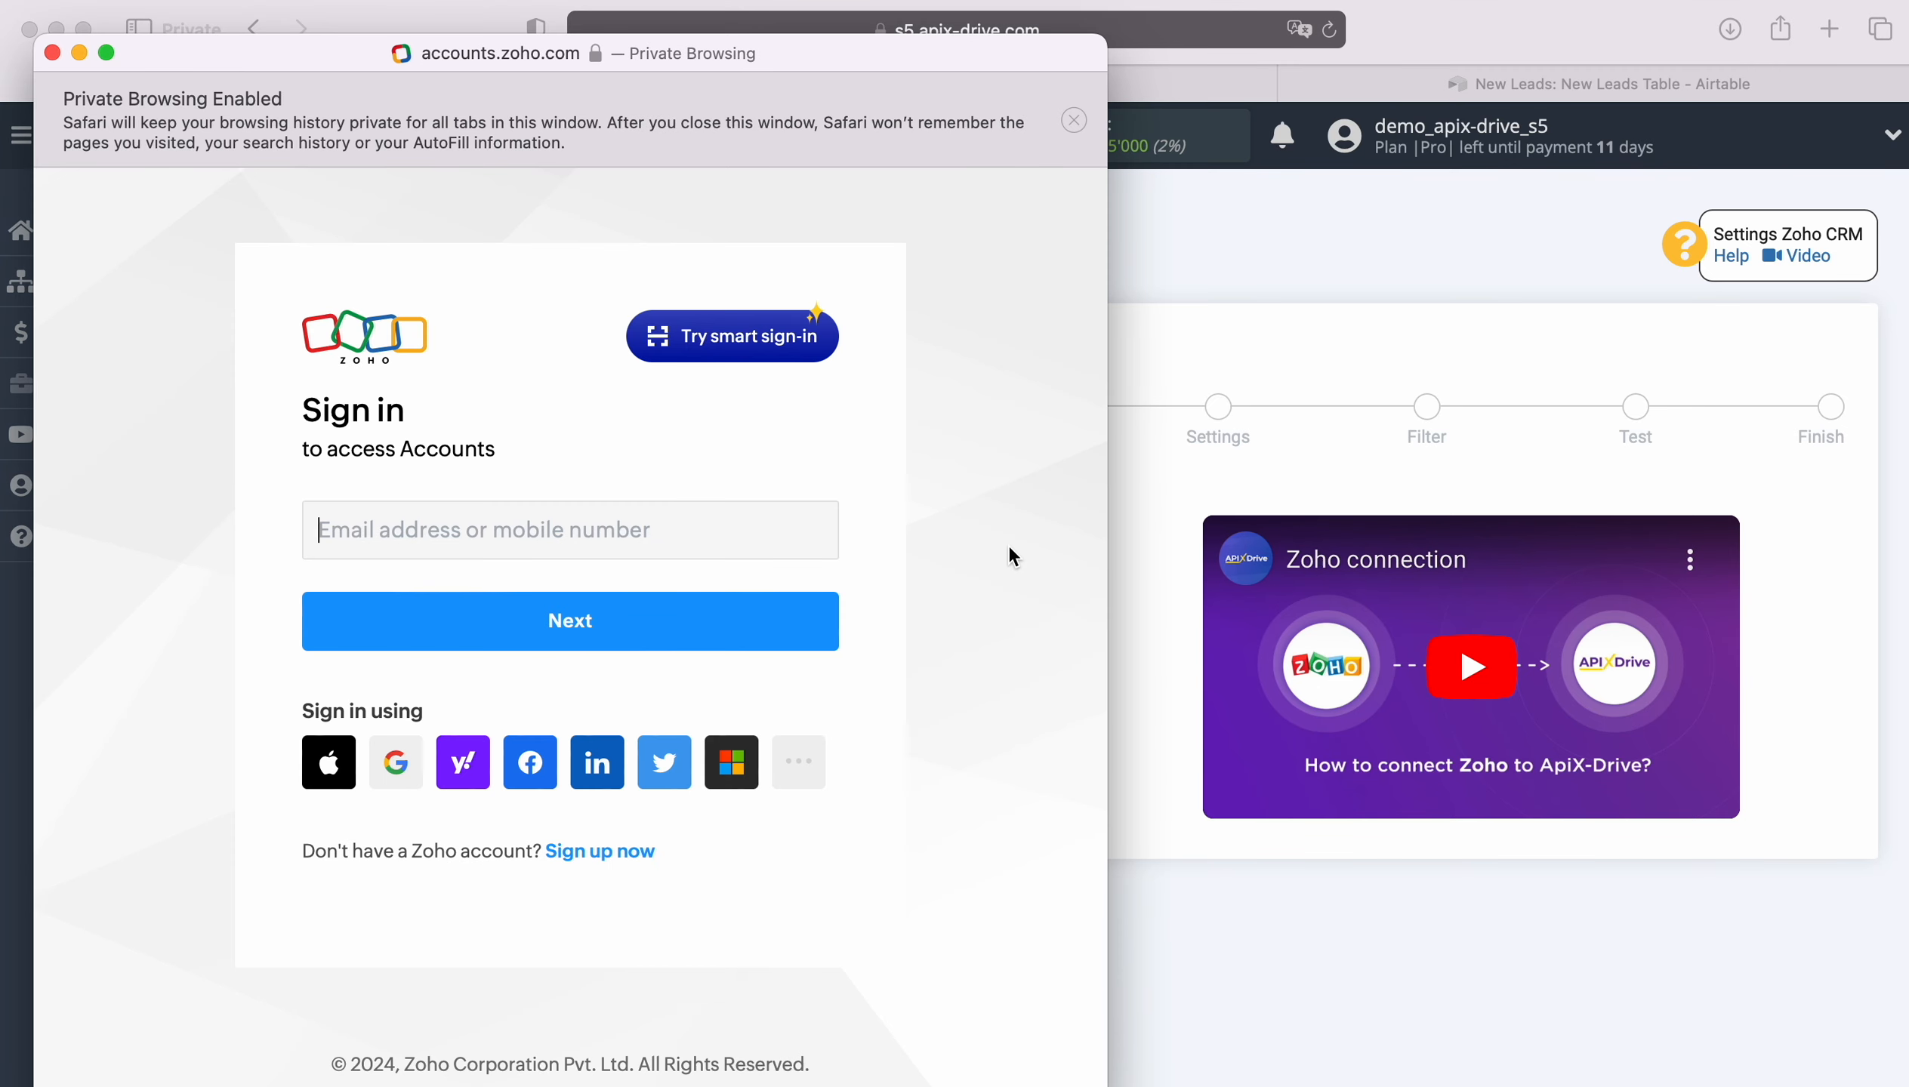
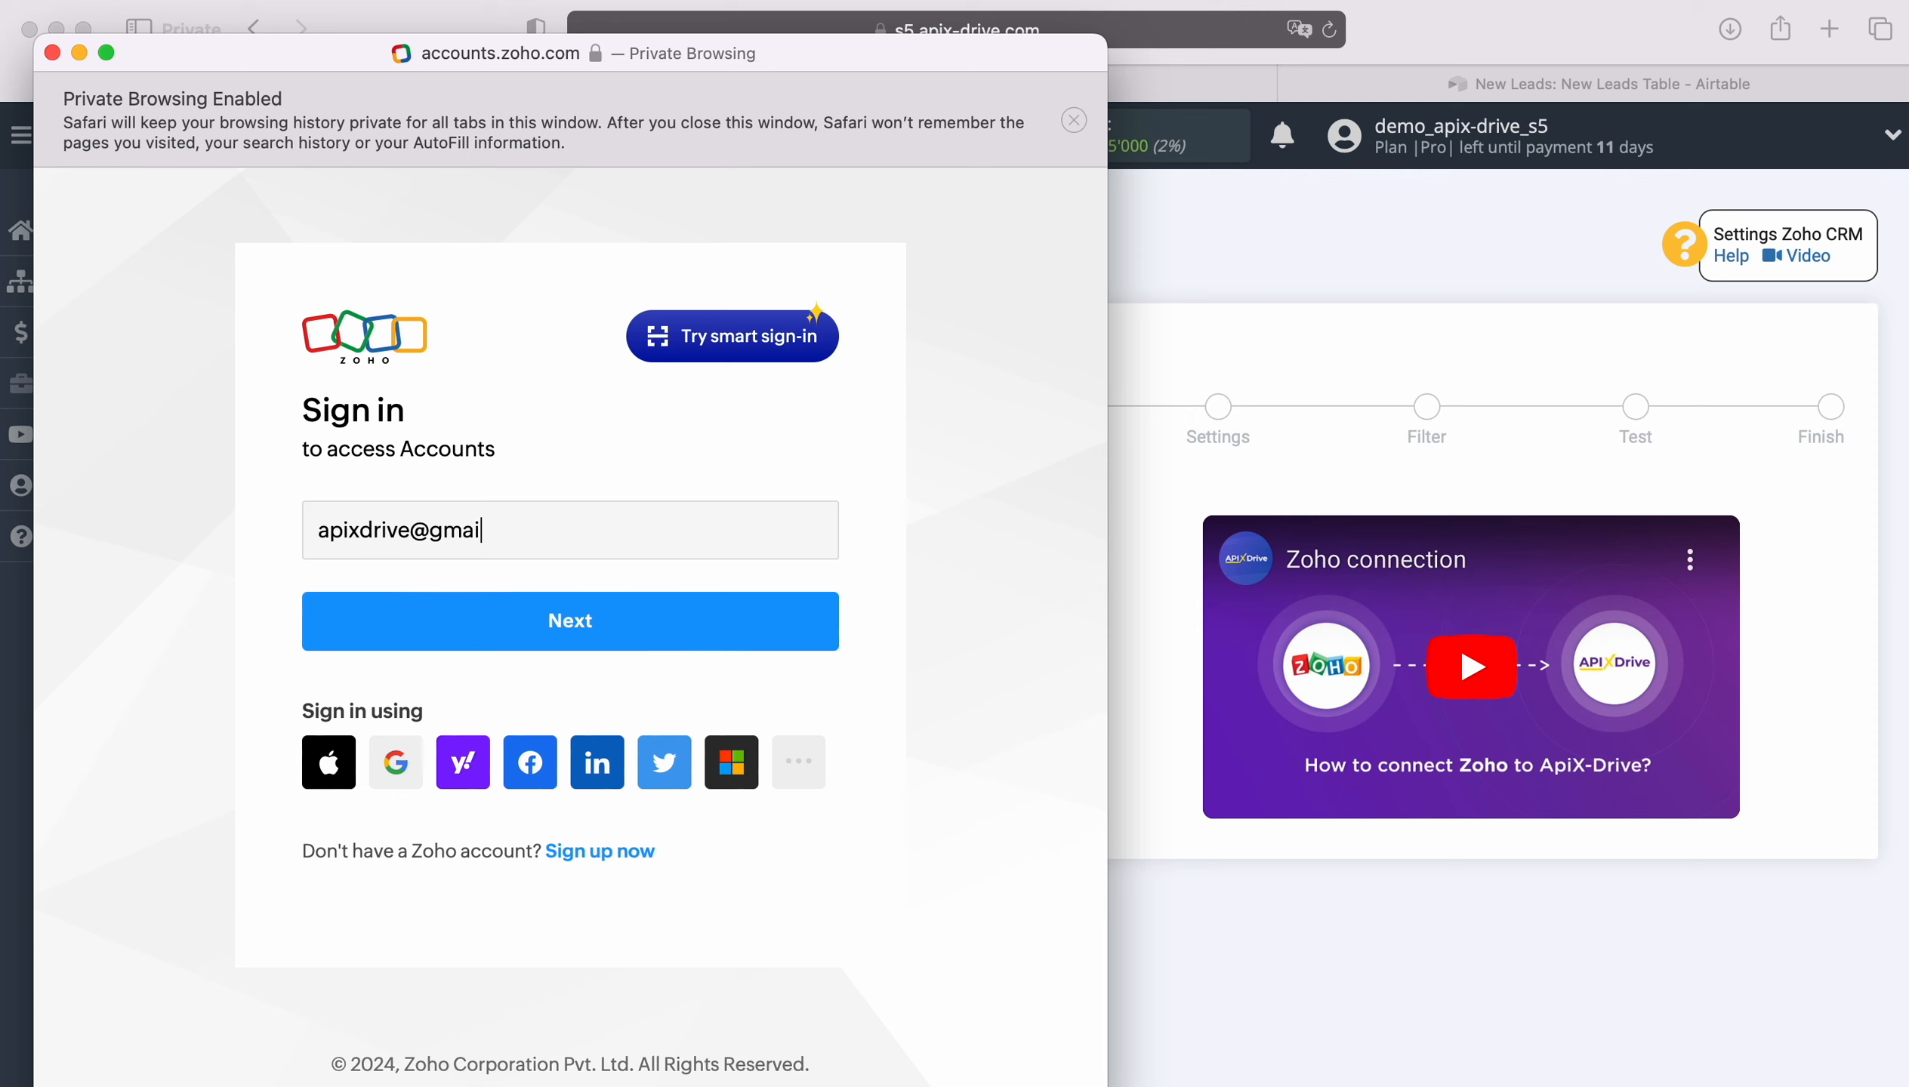
key("Return")
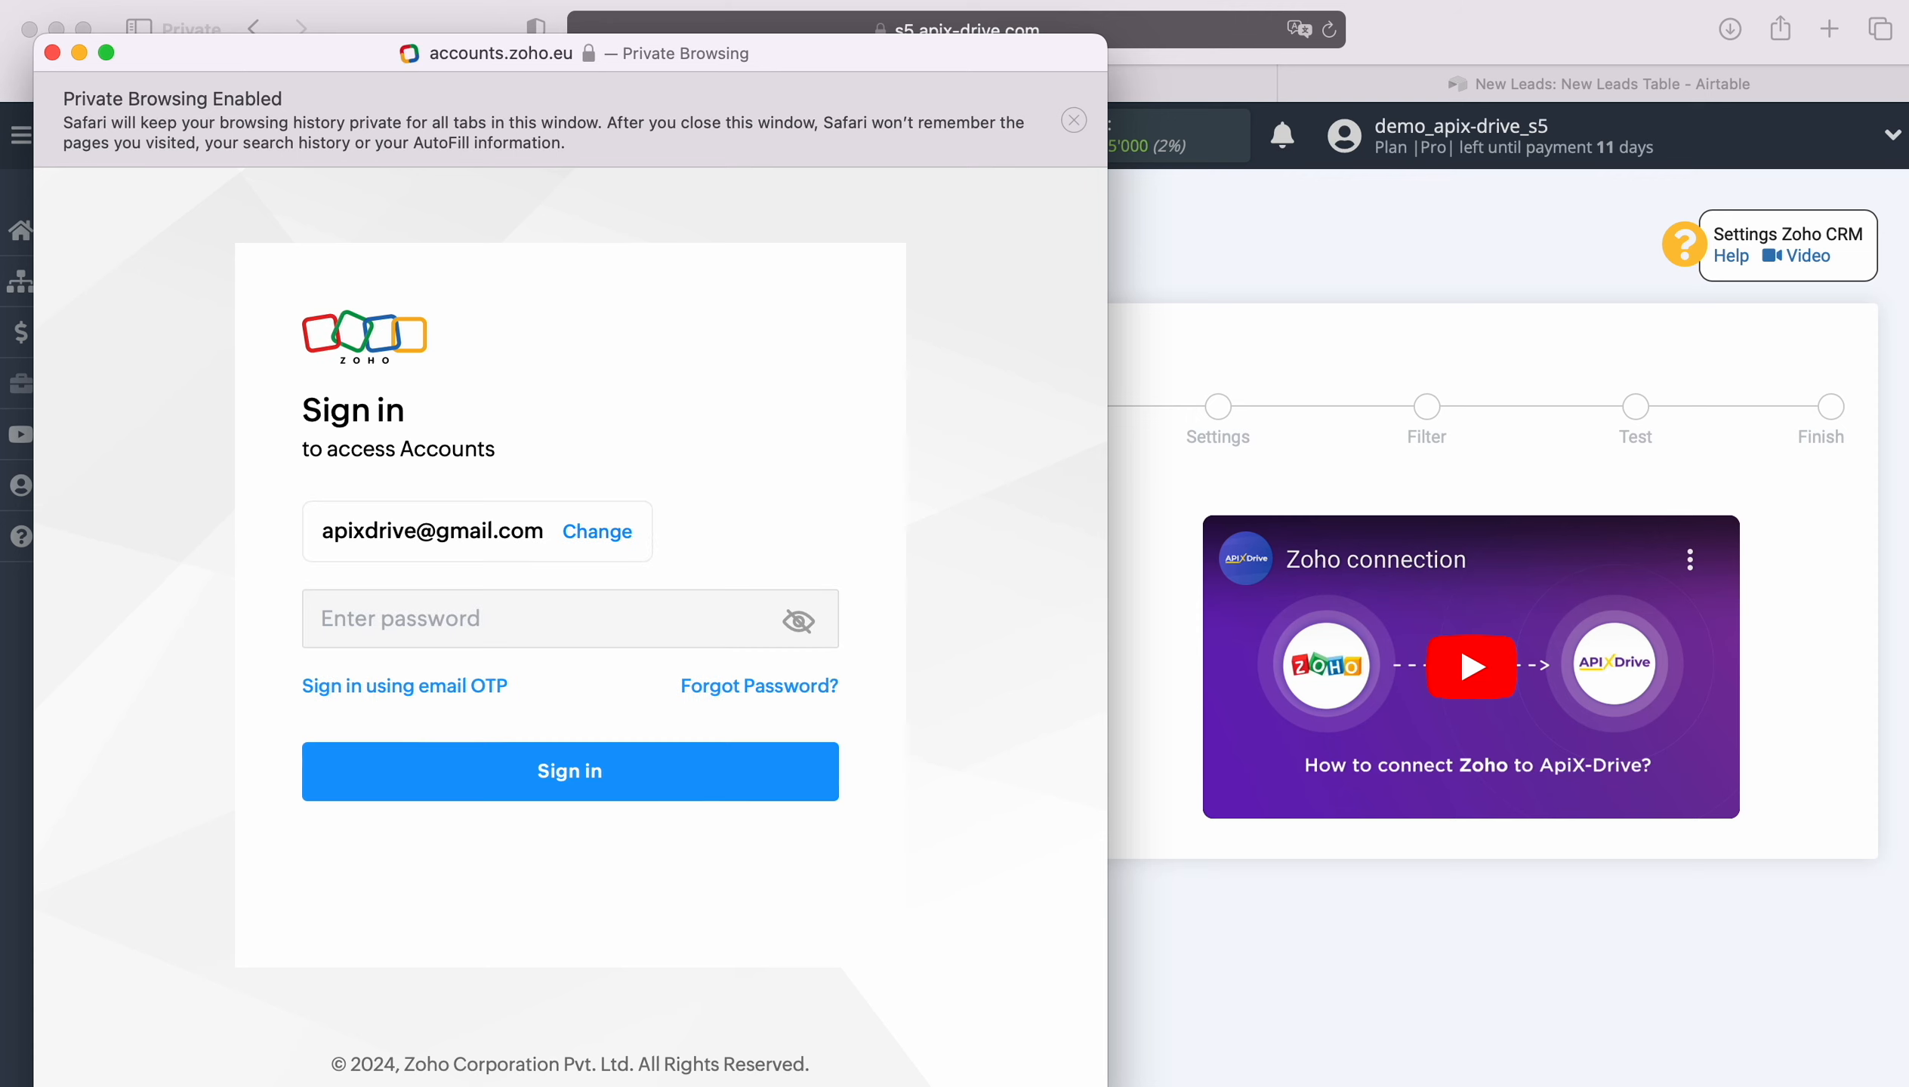
left_click(424, 682)
left_click(564, 767)
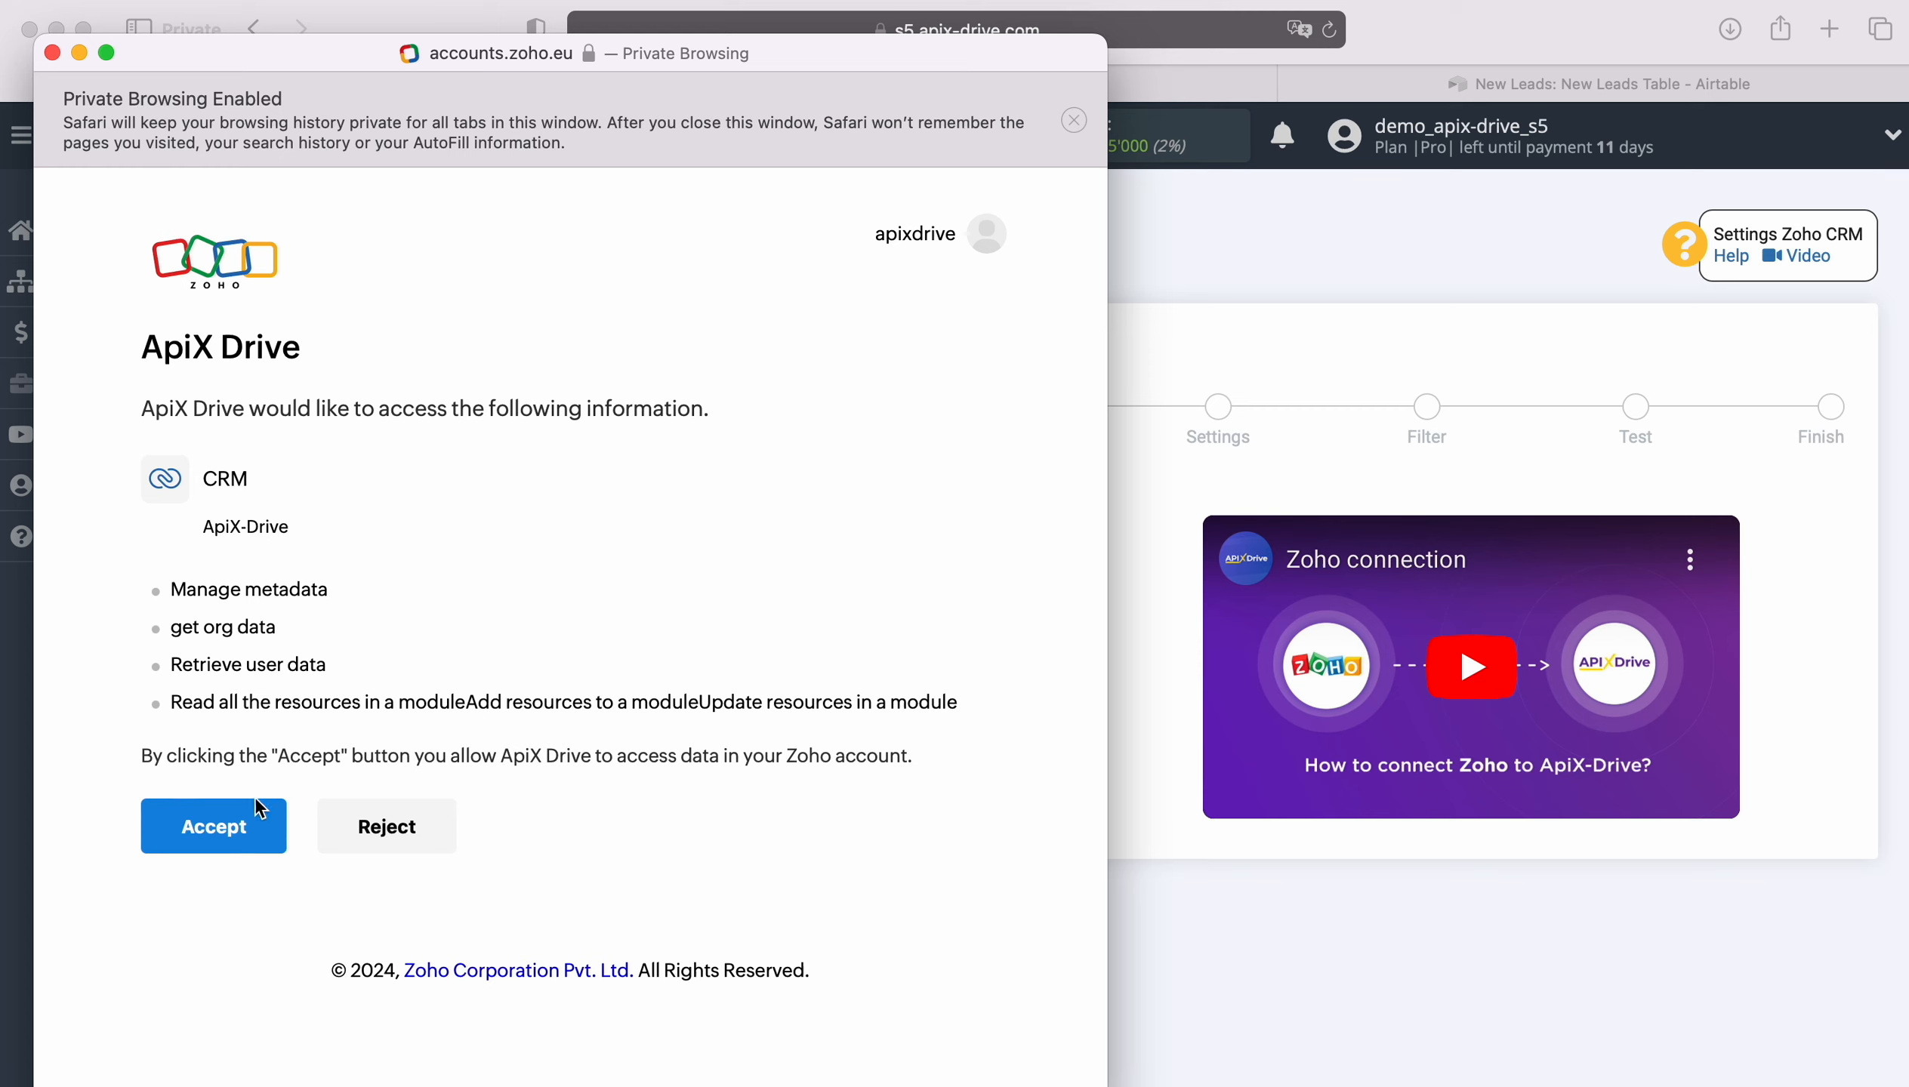
left_click(214, 817)
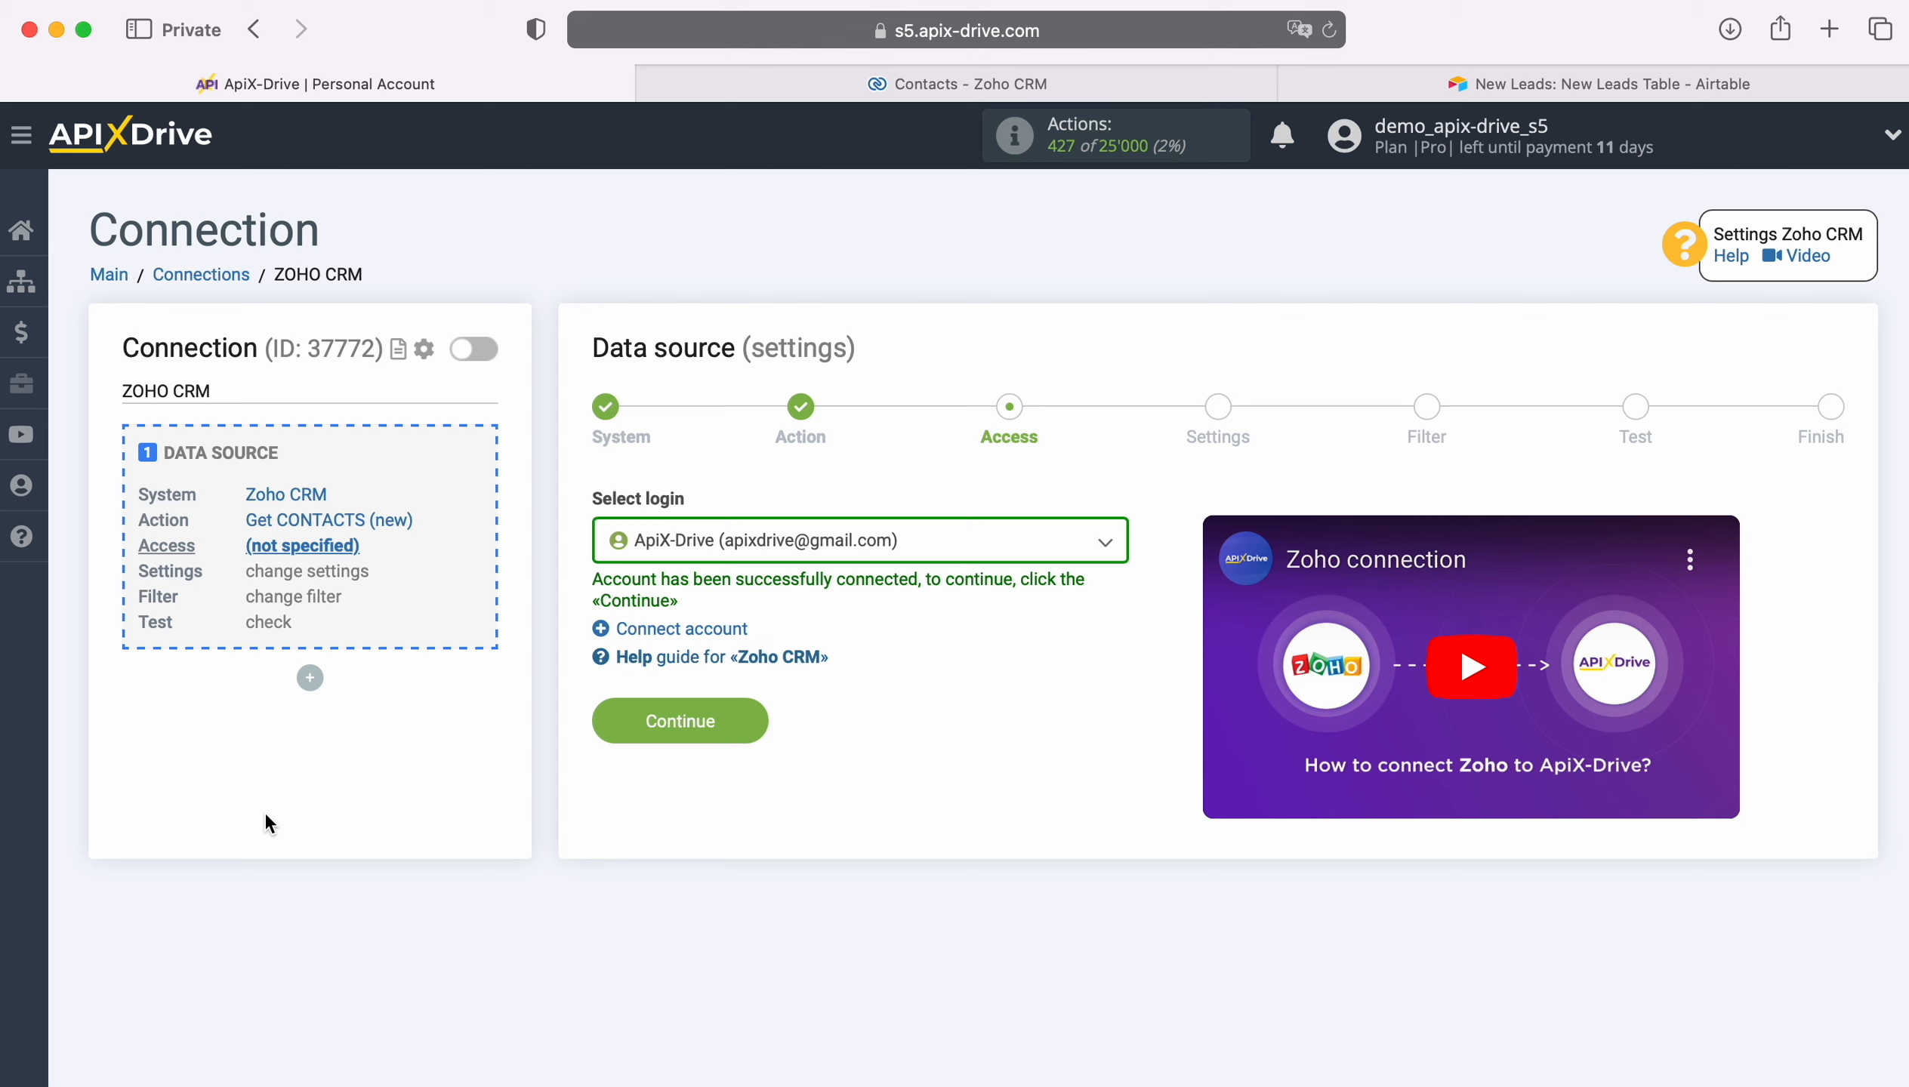
Step: Select the connected Zoho CRM account as the source login and continue
left_click(917, 544)
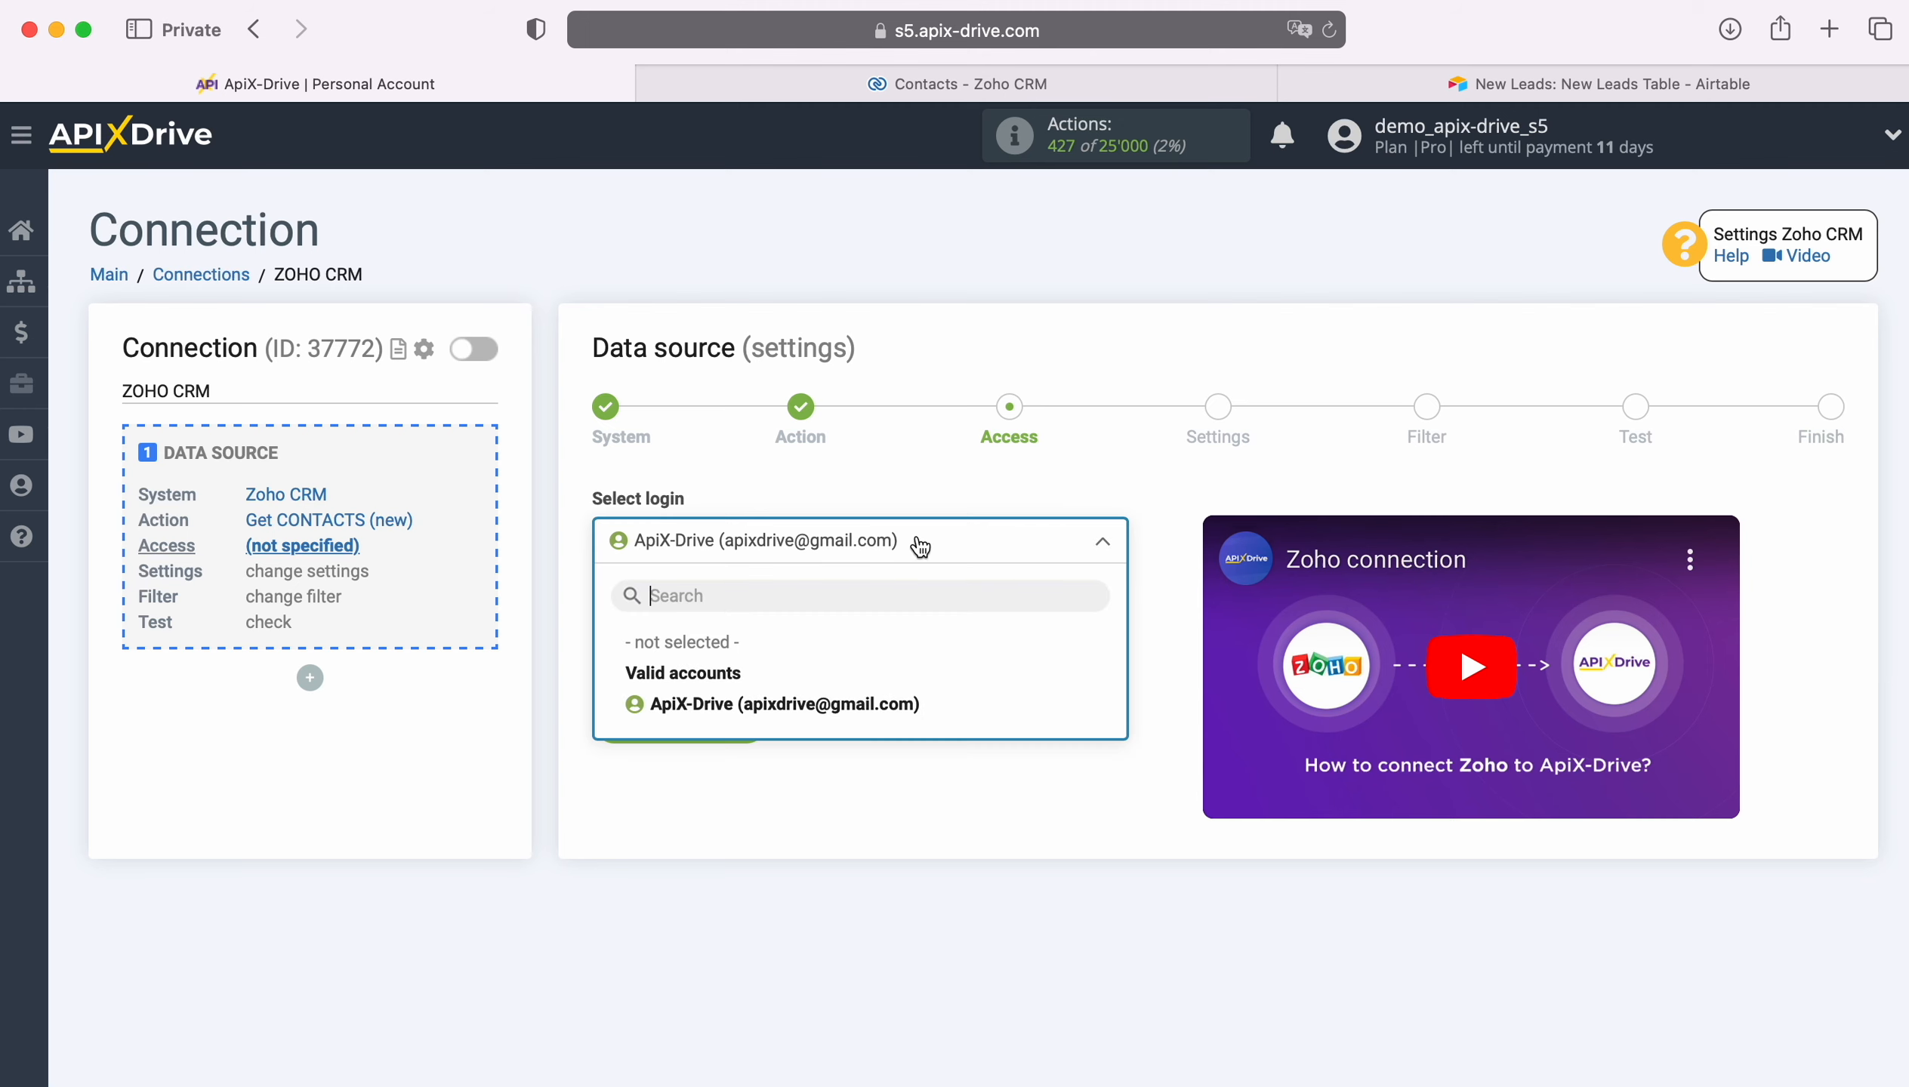
left_click(879, 703)
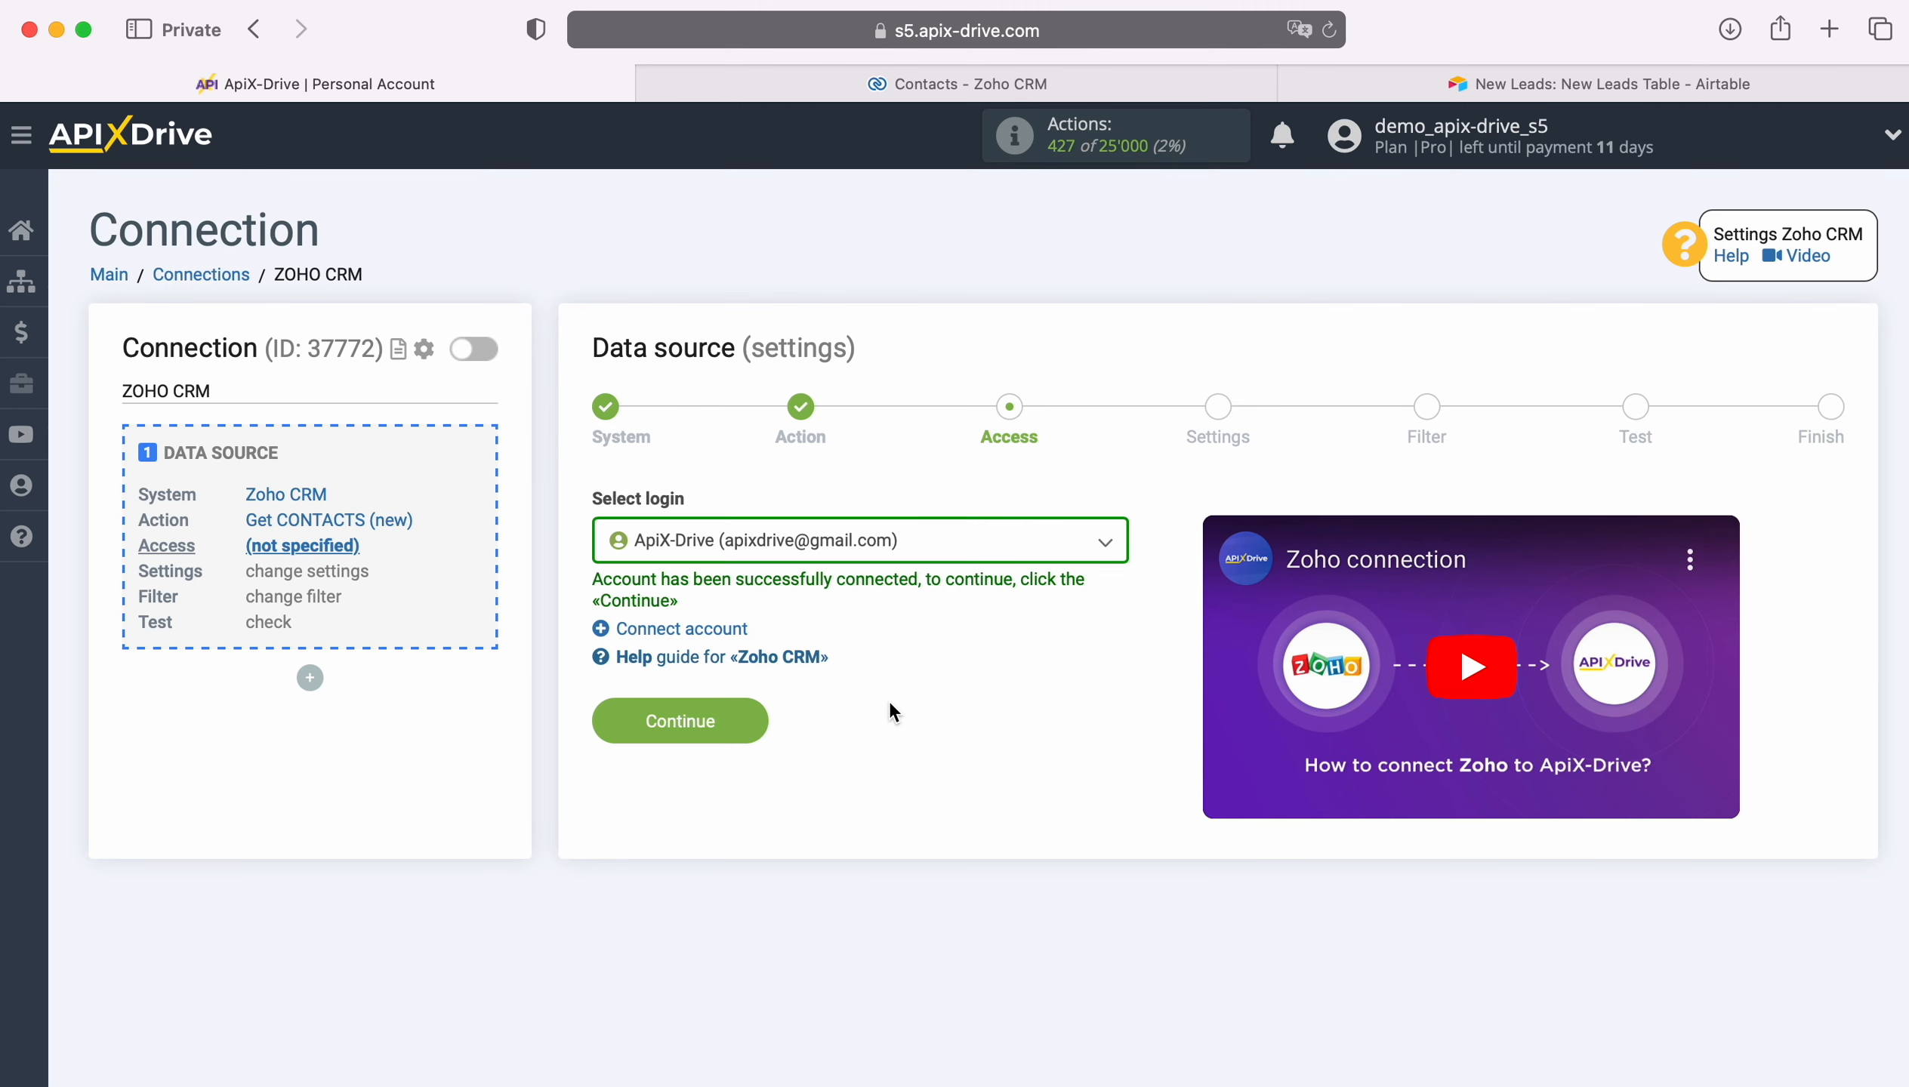
left_click(753, 717)
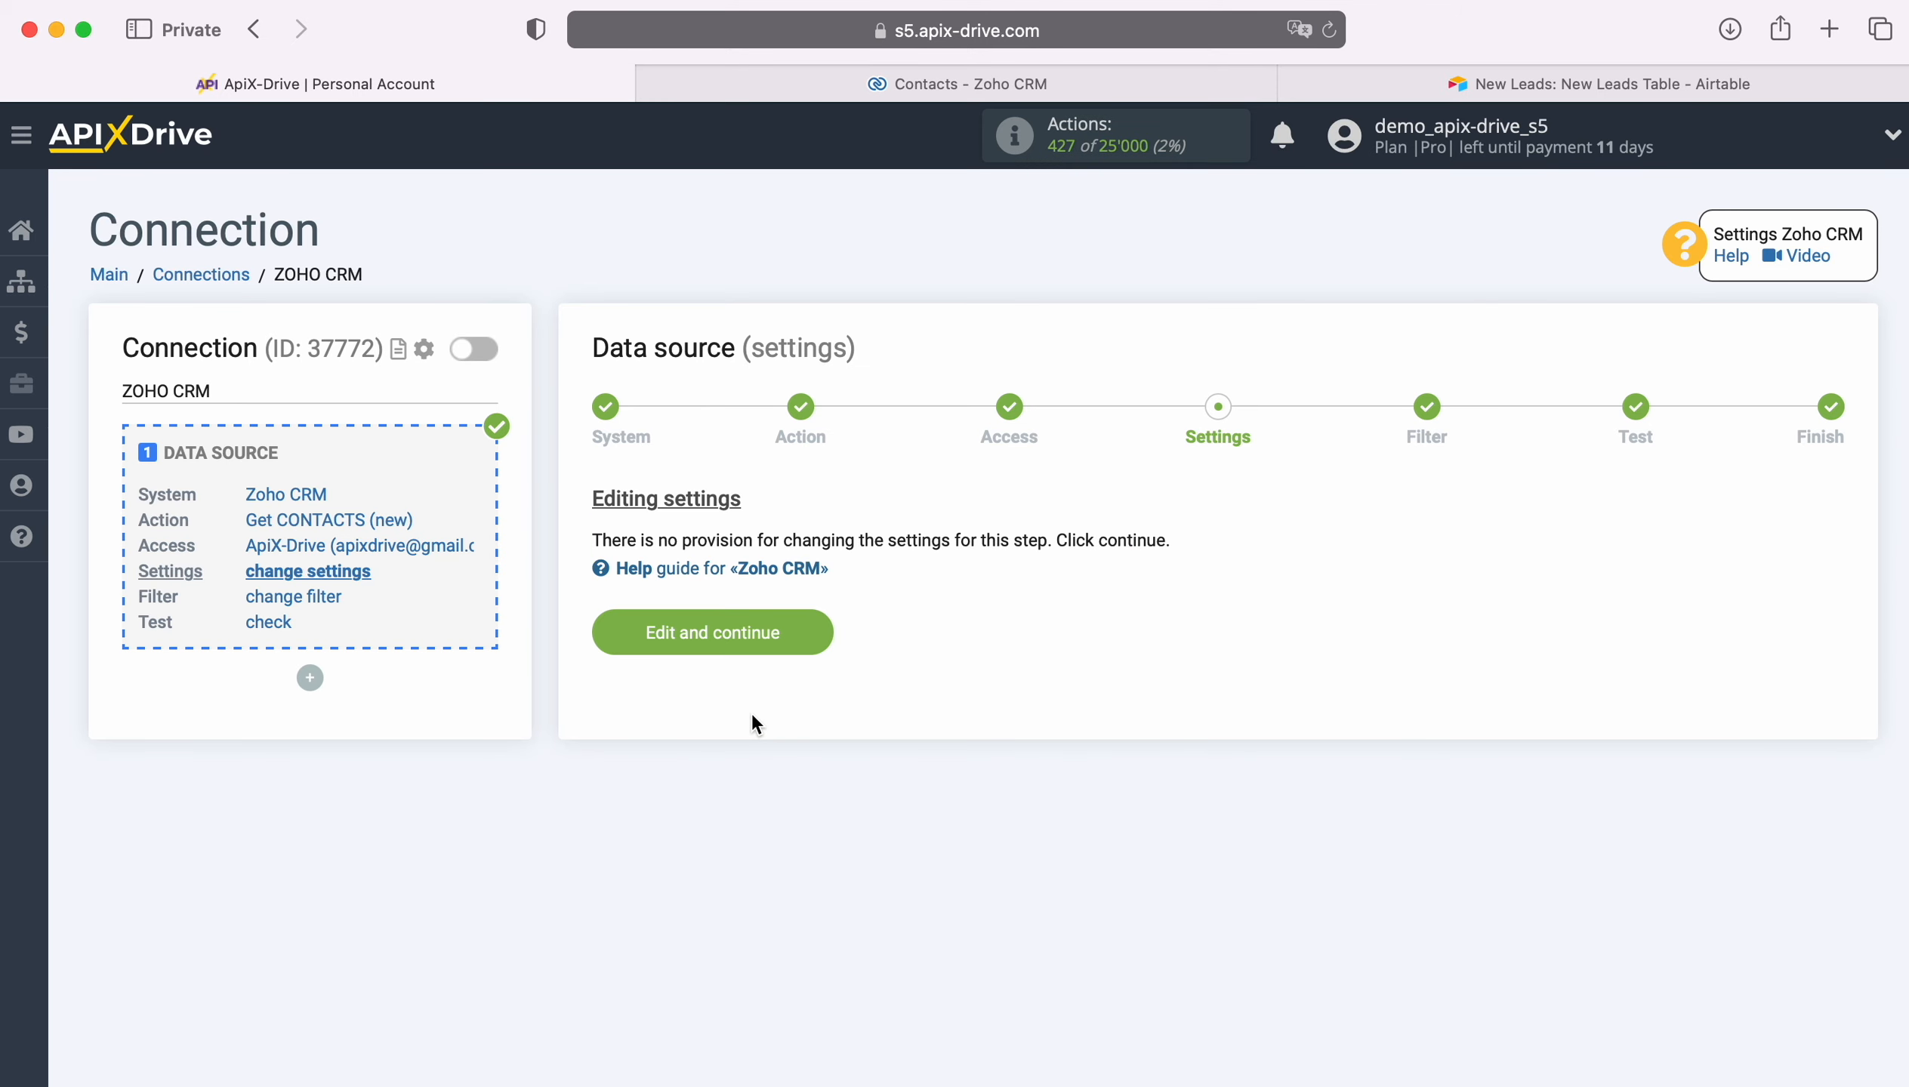
Step: Proceed through the source settings and filter steps unchanged, review the loaded Zoho CRM test contact data, and continue
left_click(823, 626)
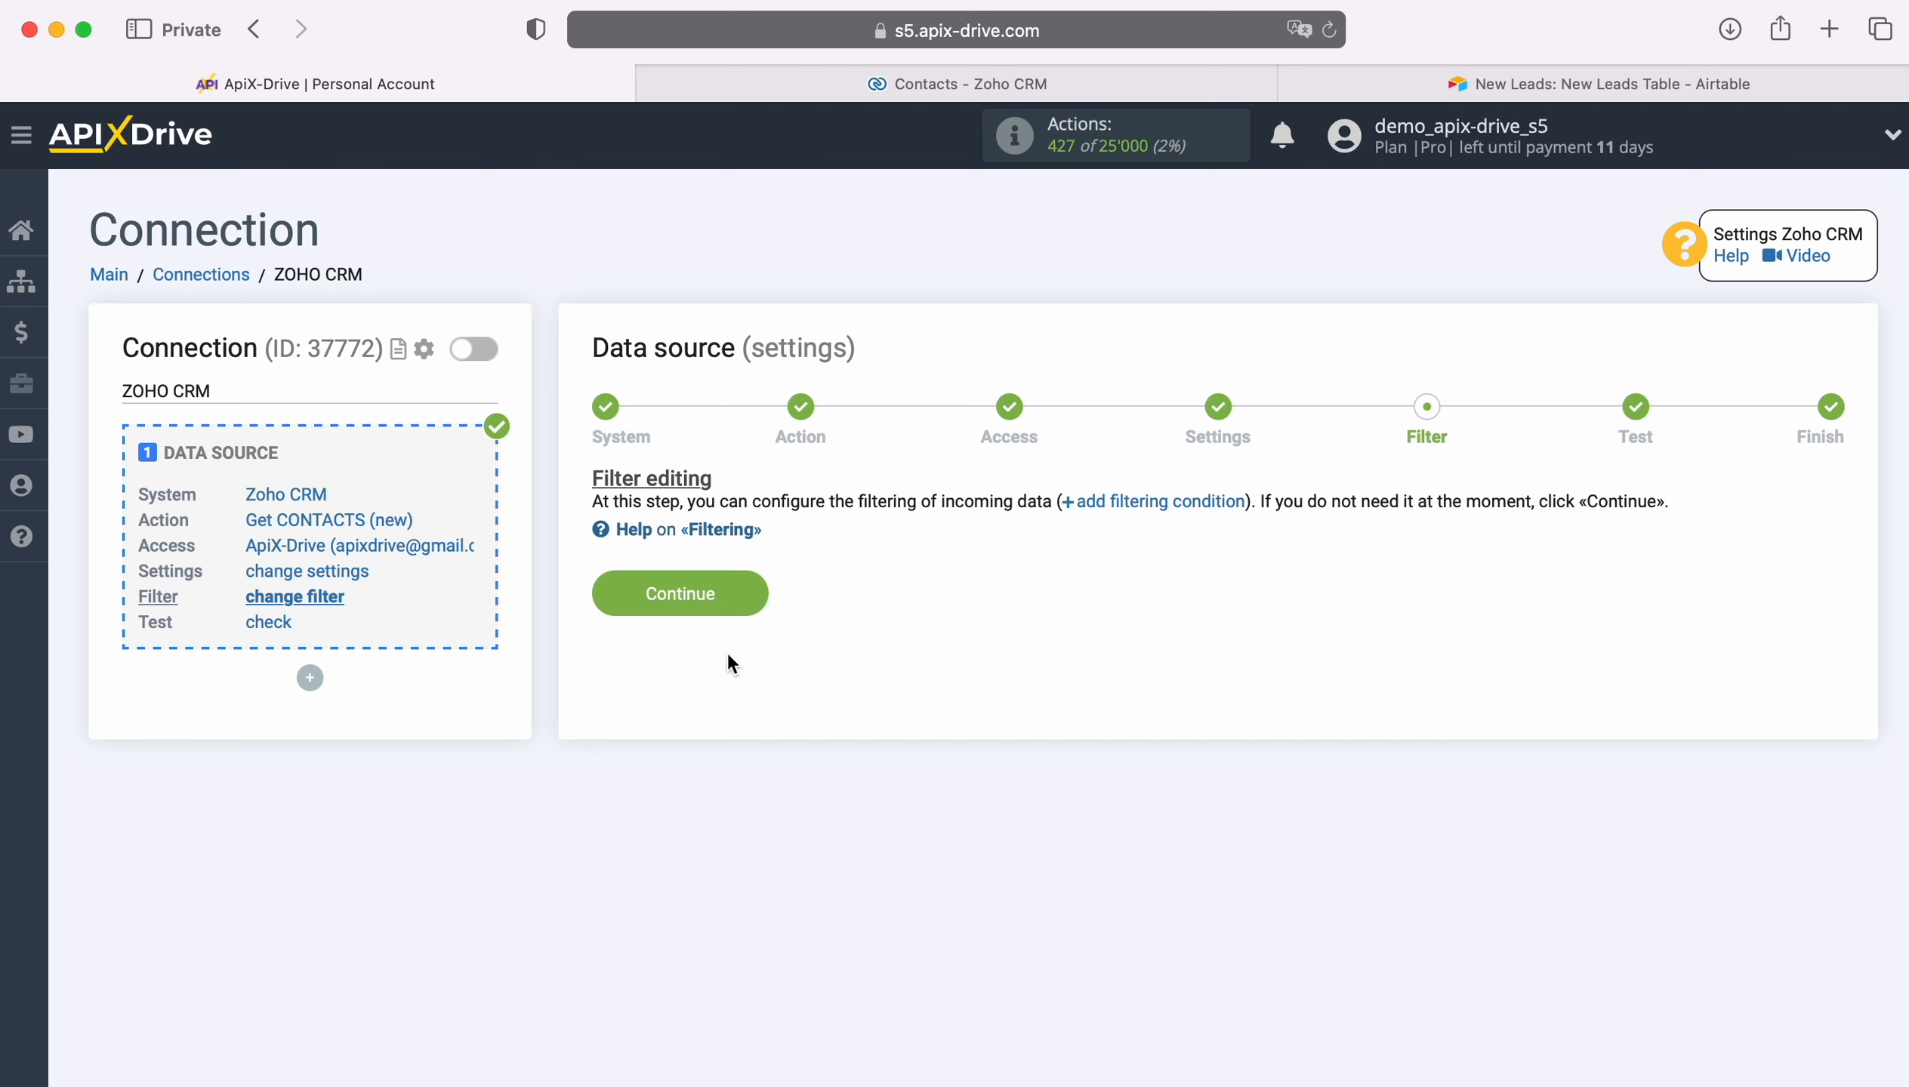
left_click(753, 593)
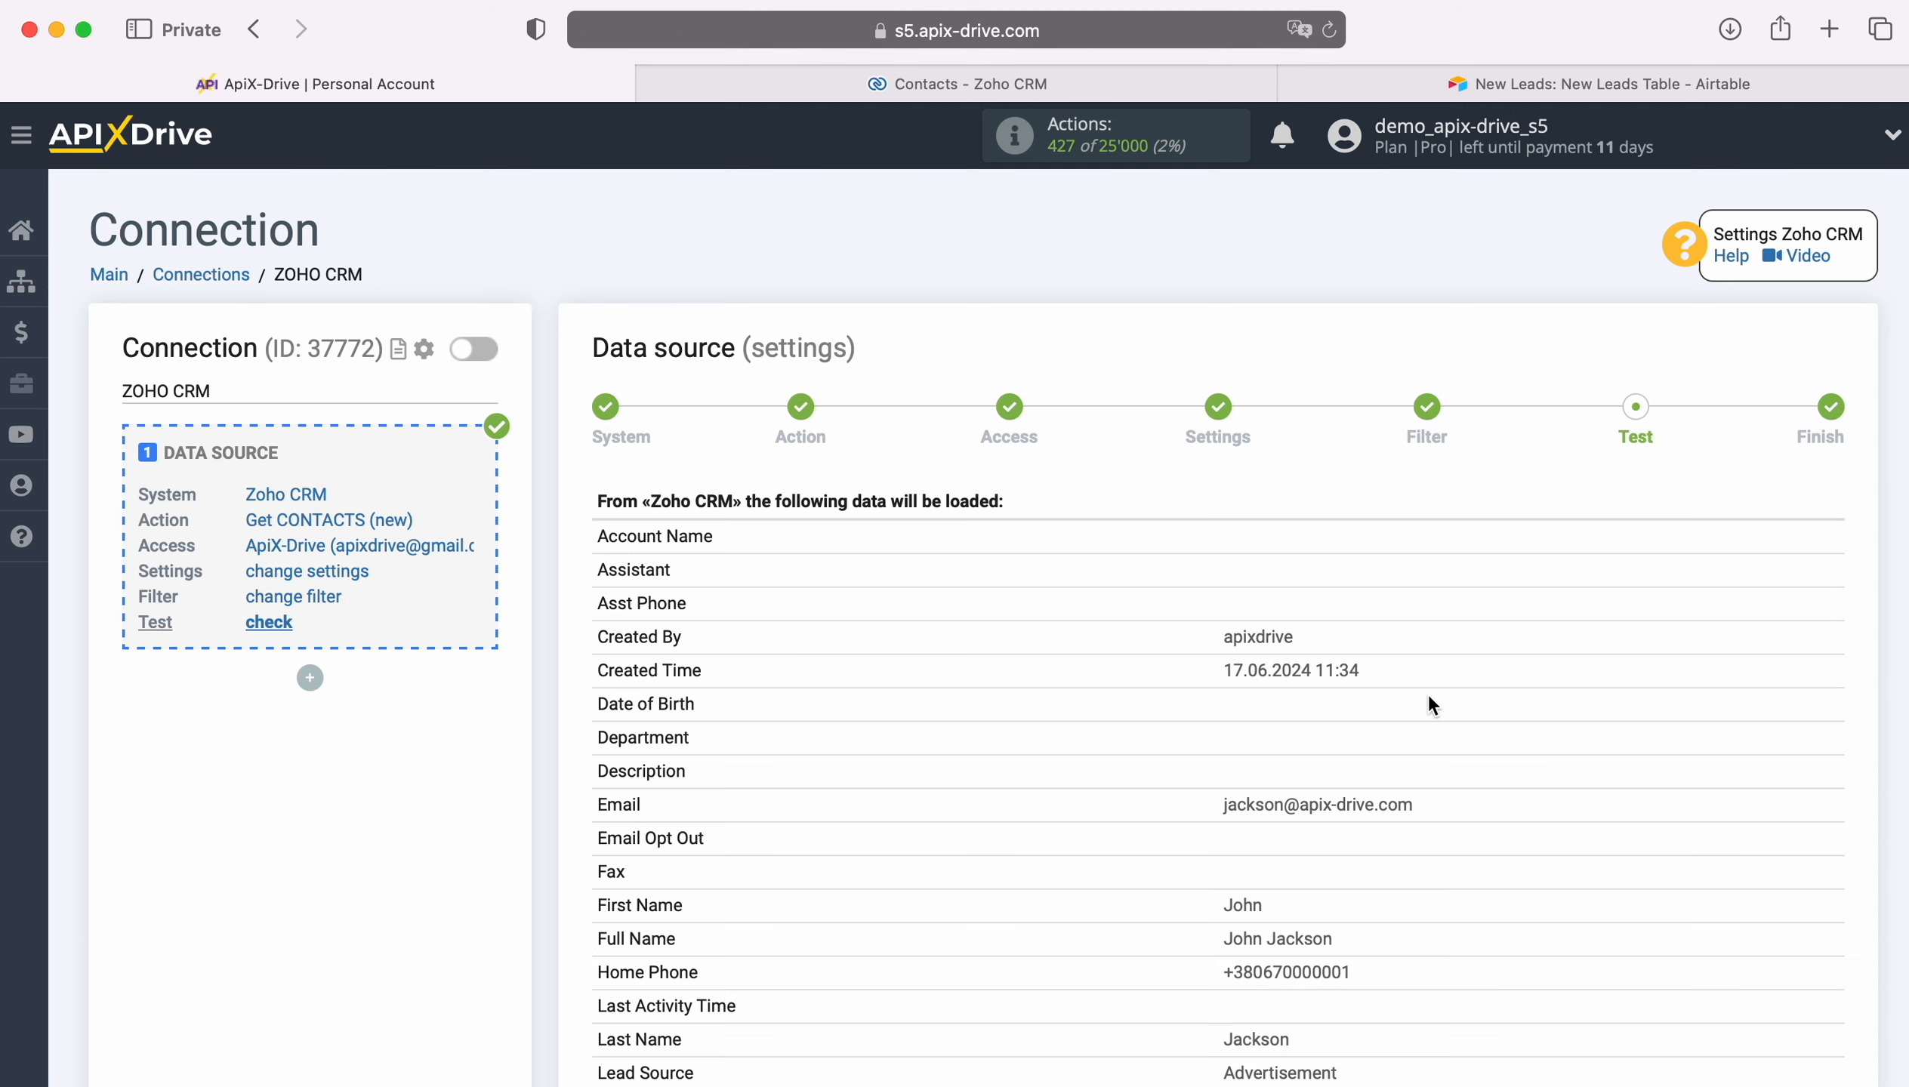
scroll(1777, 709, "down", 5)
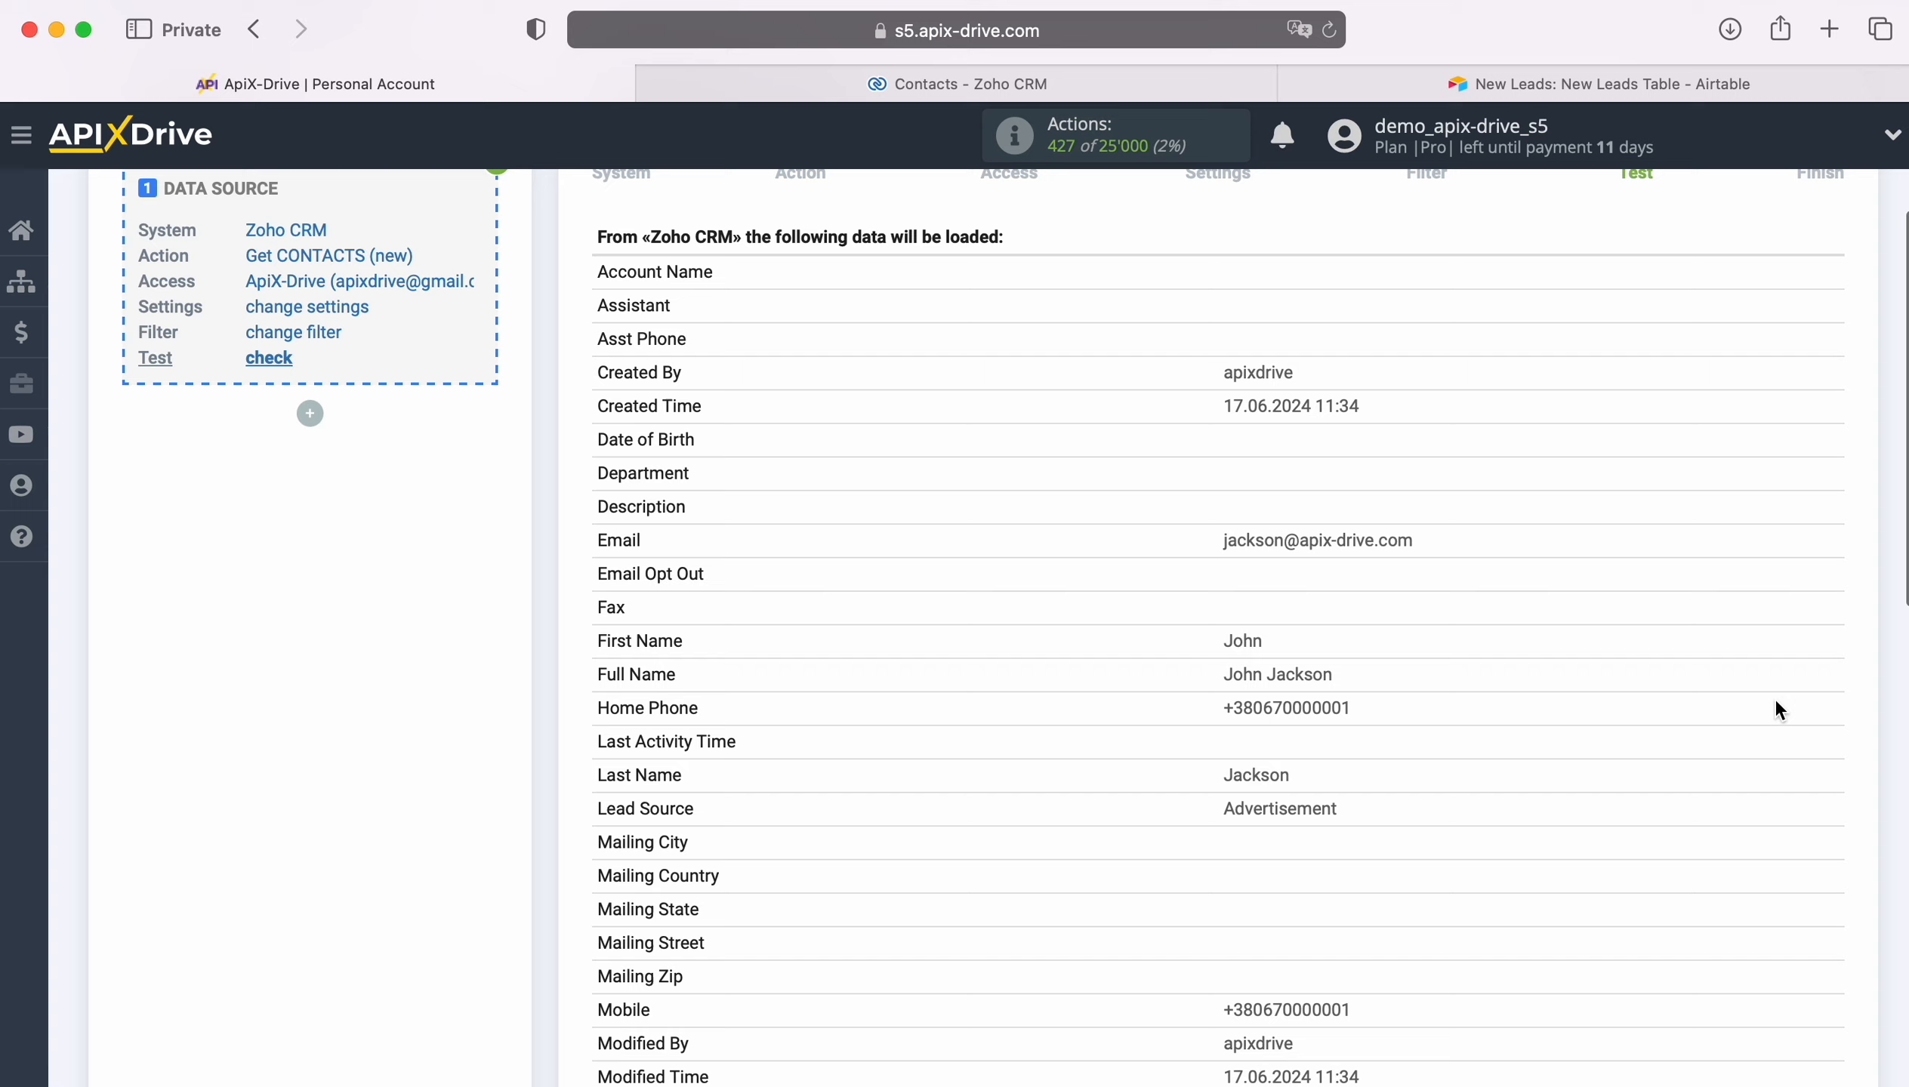
scroll(1777, 710, "down", 1)
scroll(1777, 709, "down", 3)
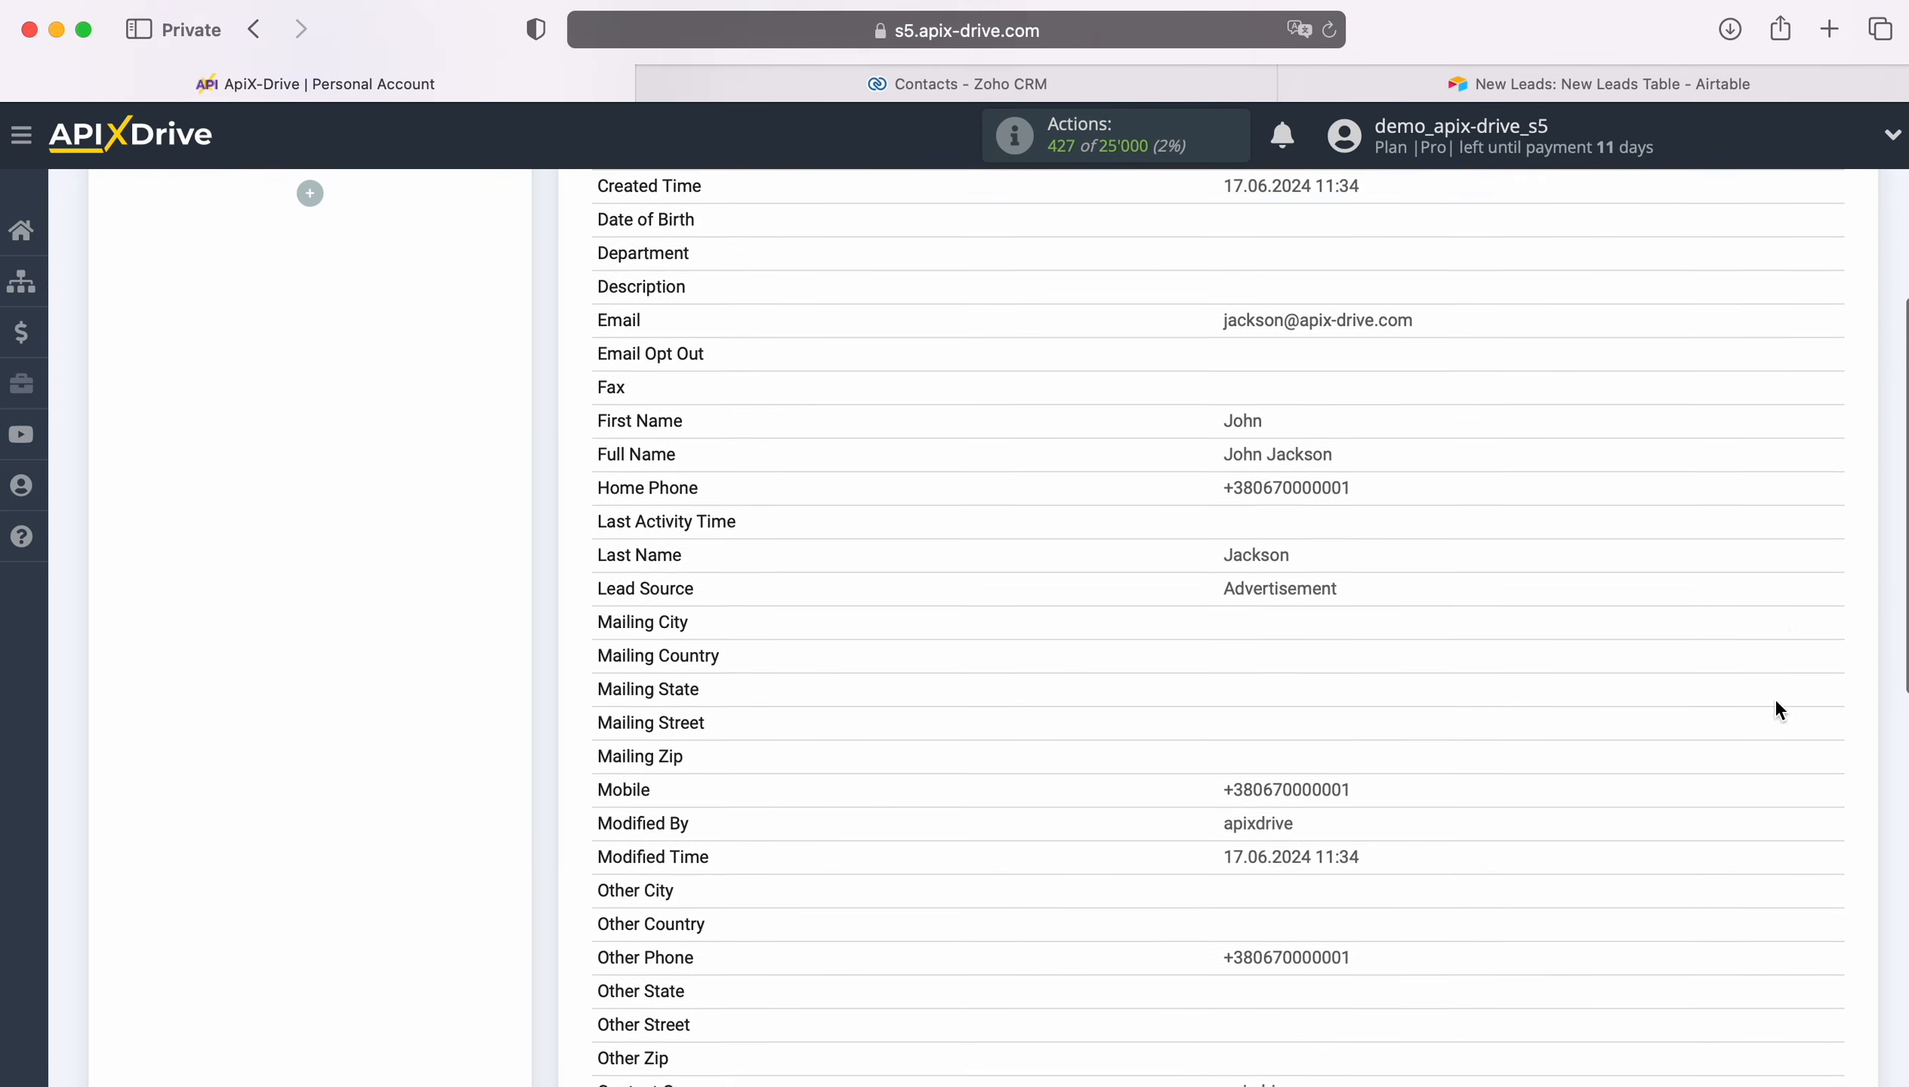
scroll(1777, 709, "down", 10)
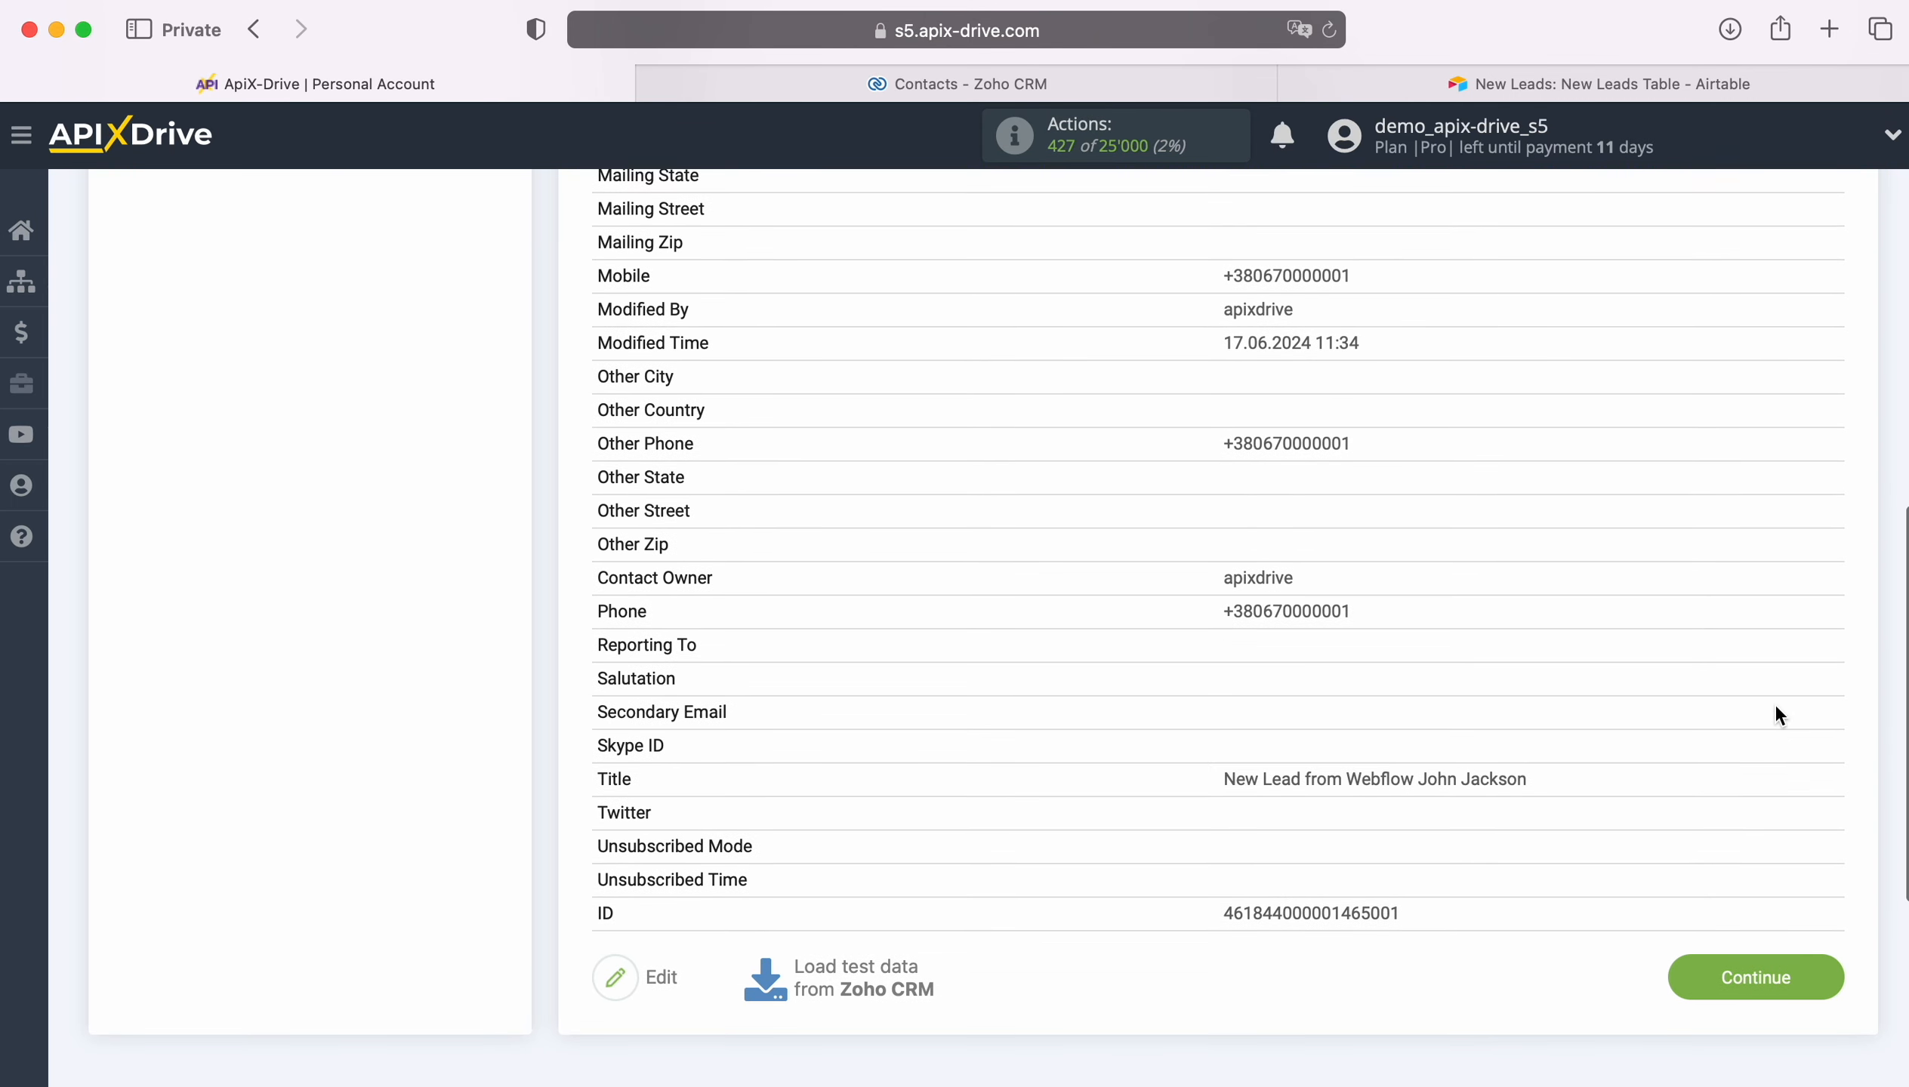
left_click(1833, 977)
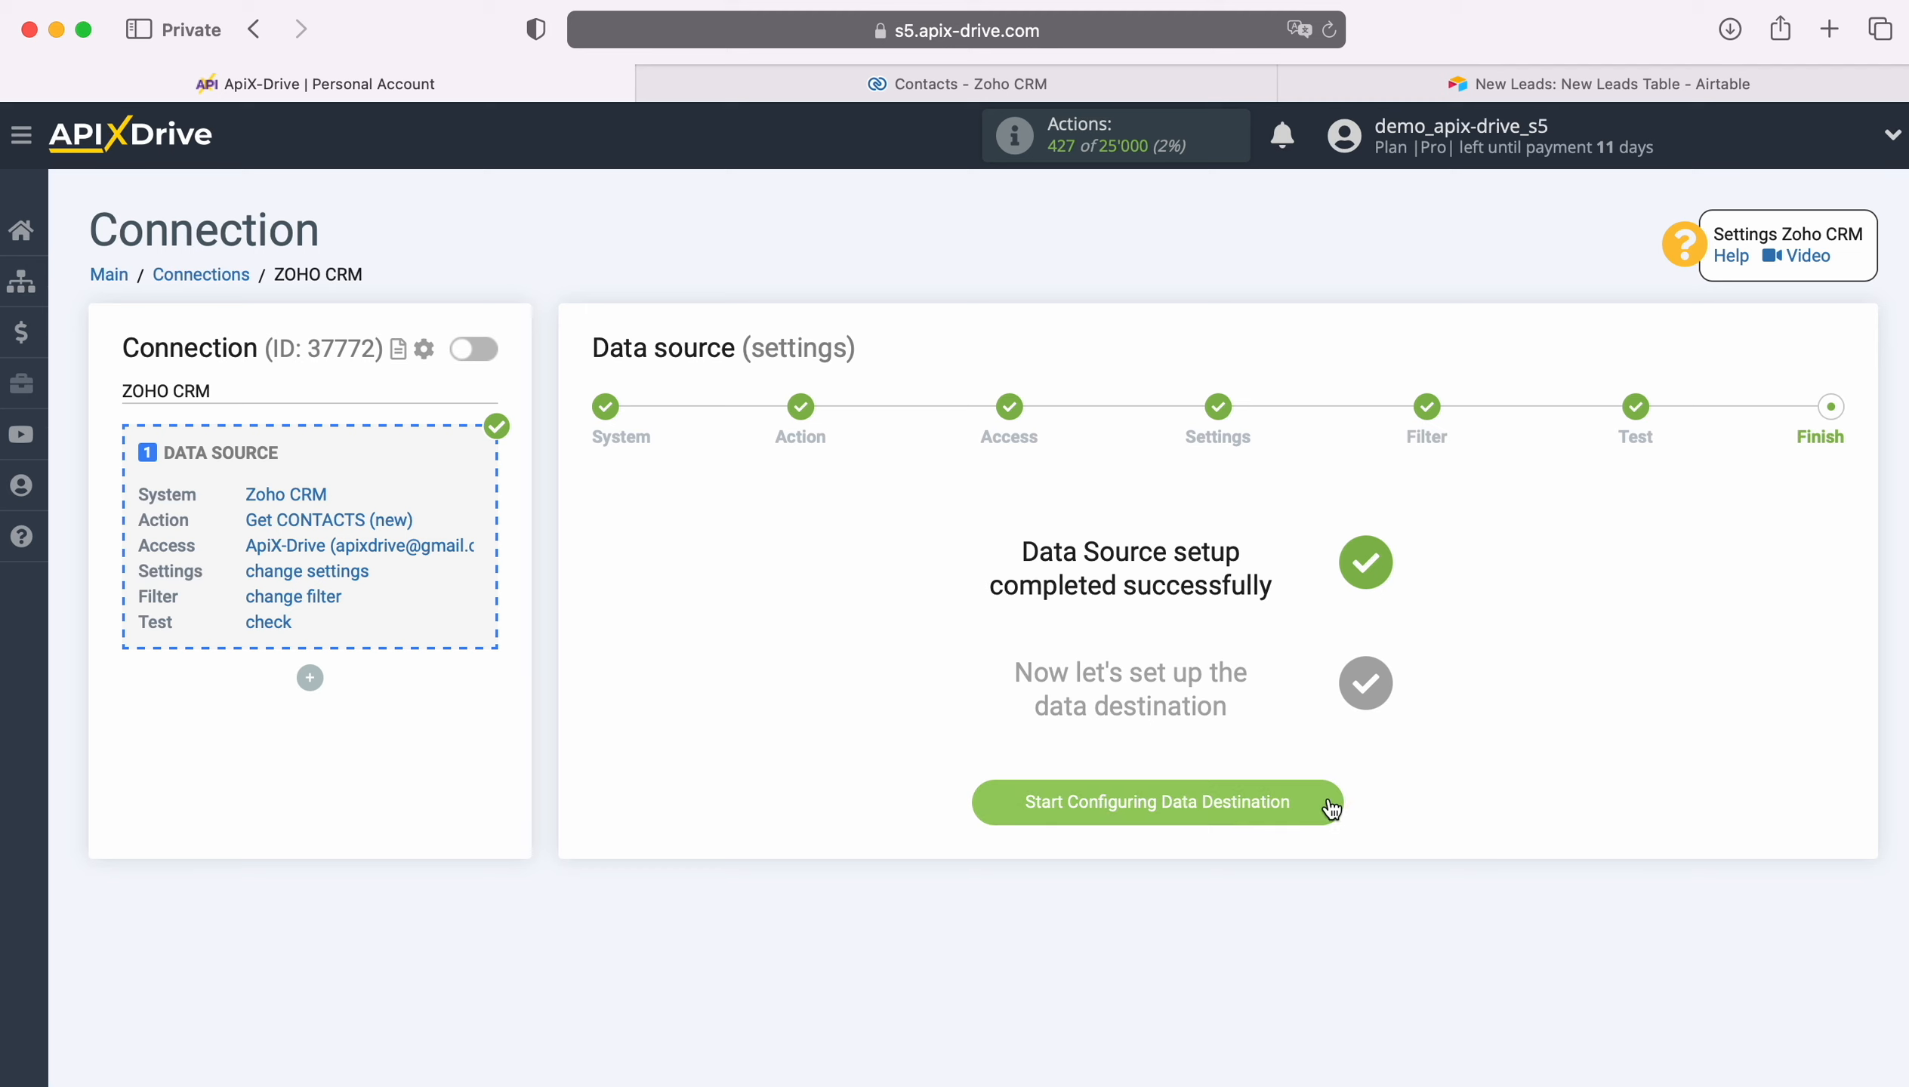
Step: Start configuring the data destination and choose Airtable as its system
left_click(1212, 803)
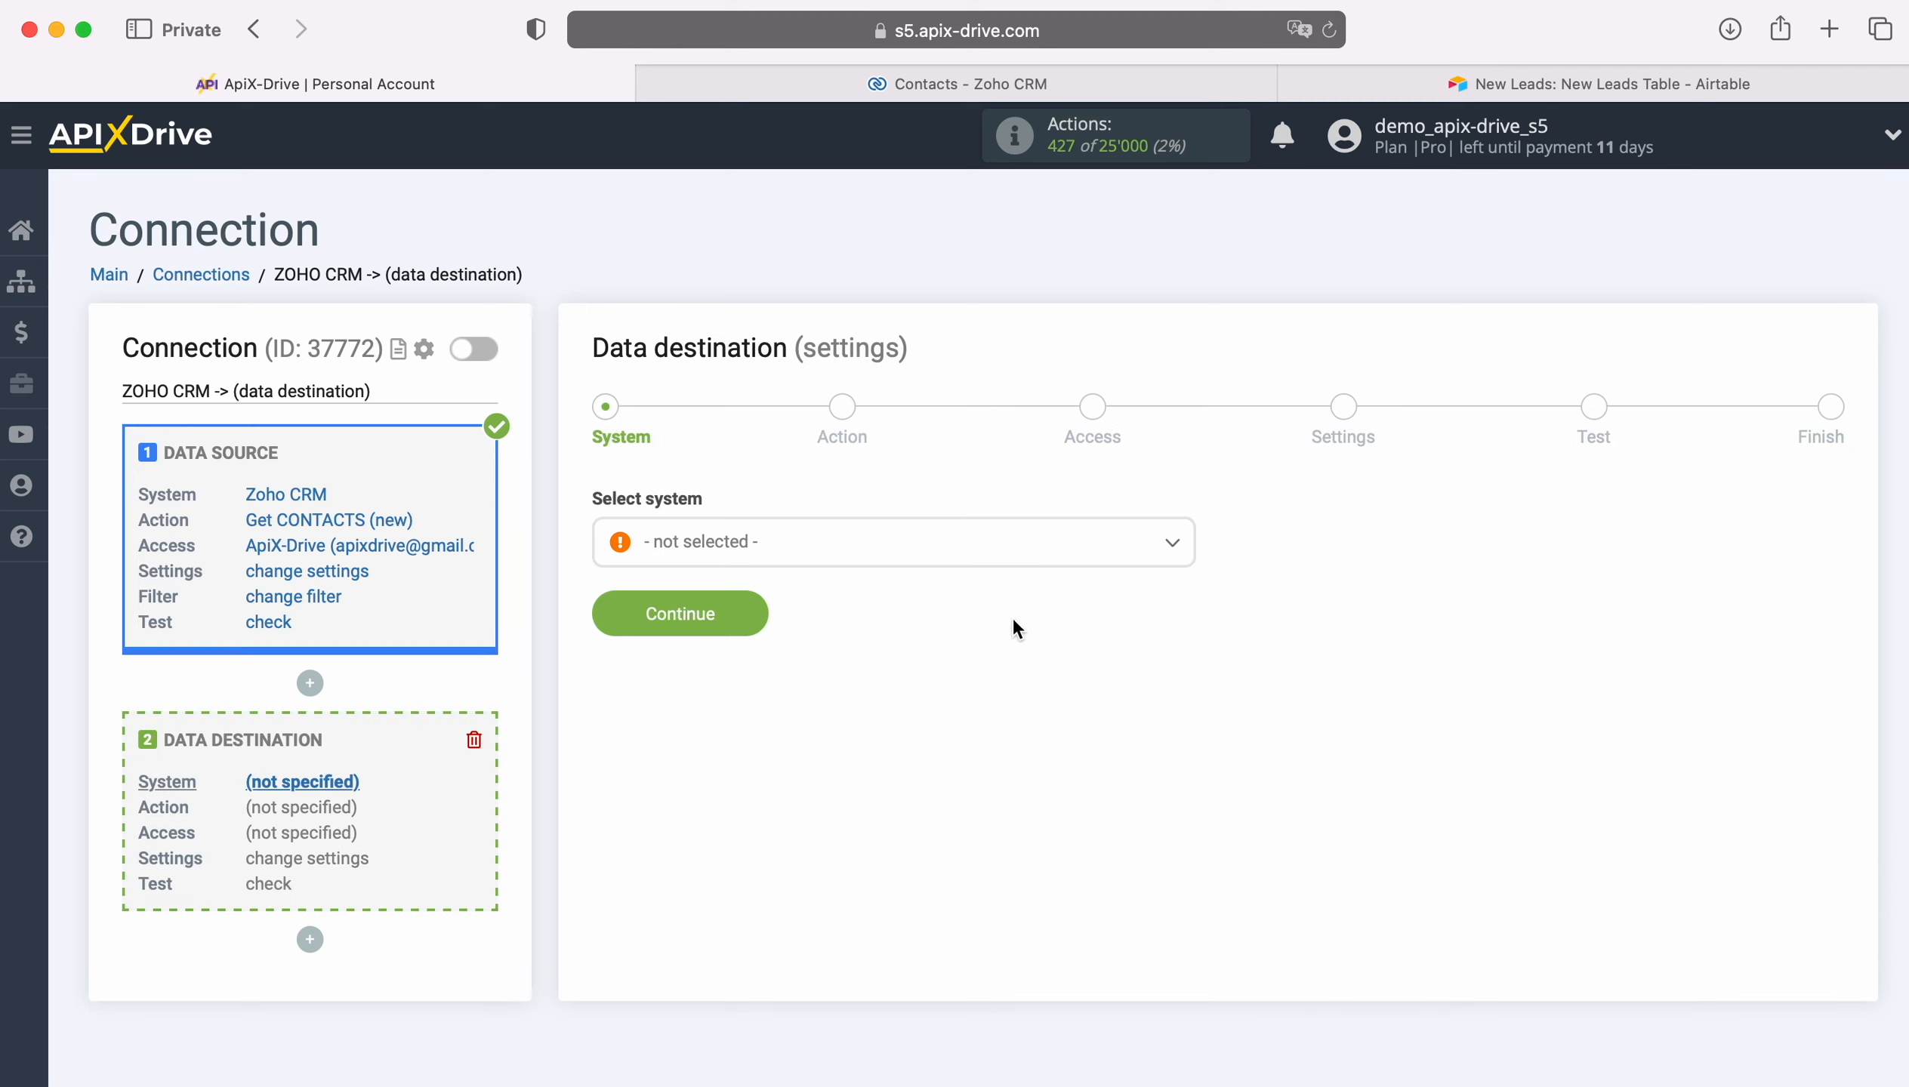
left_click(975, 545)
scroll(997, 790, "down", 1)
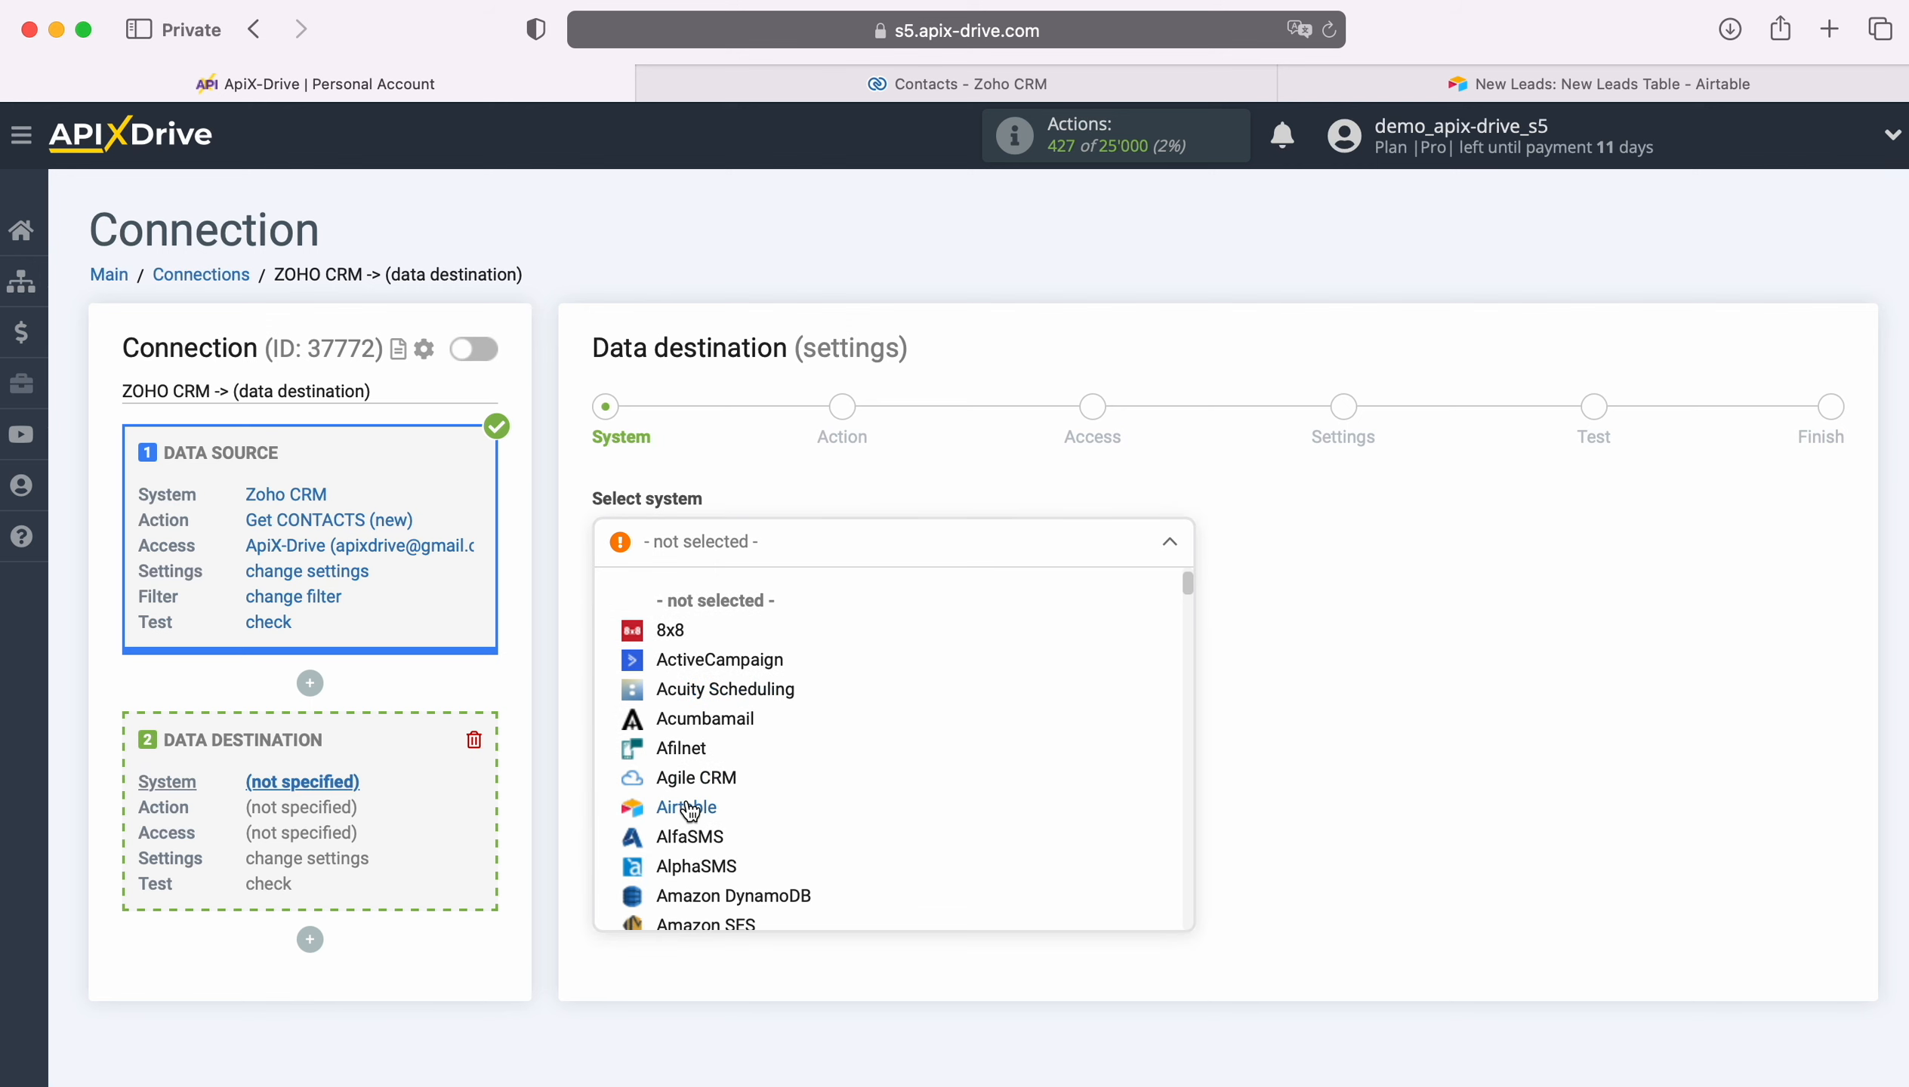
left_click(754, 815)
left_click(748, 609)
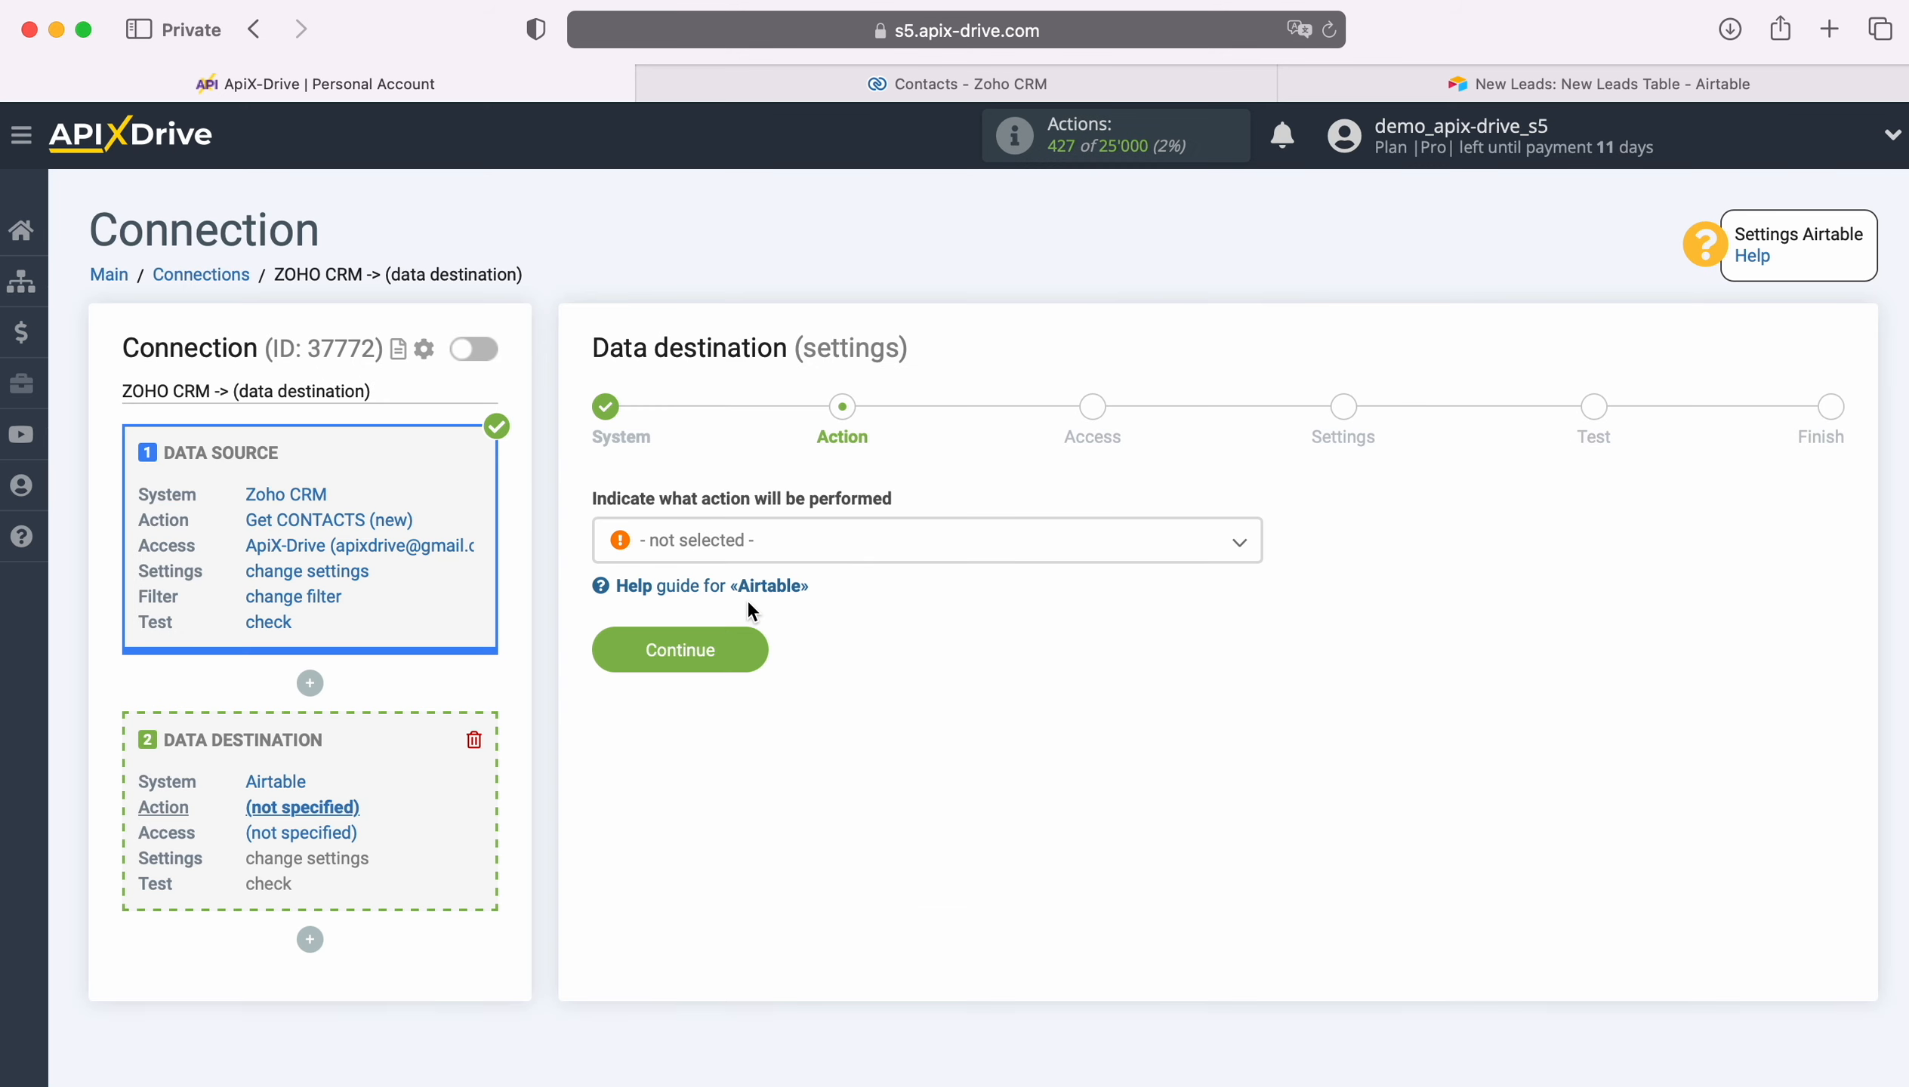
Step: Set the destination action to Add ROW and continue
left_click(838, 544)
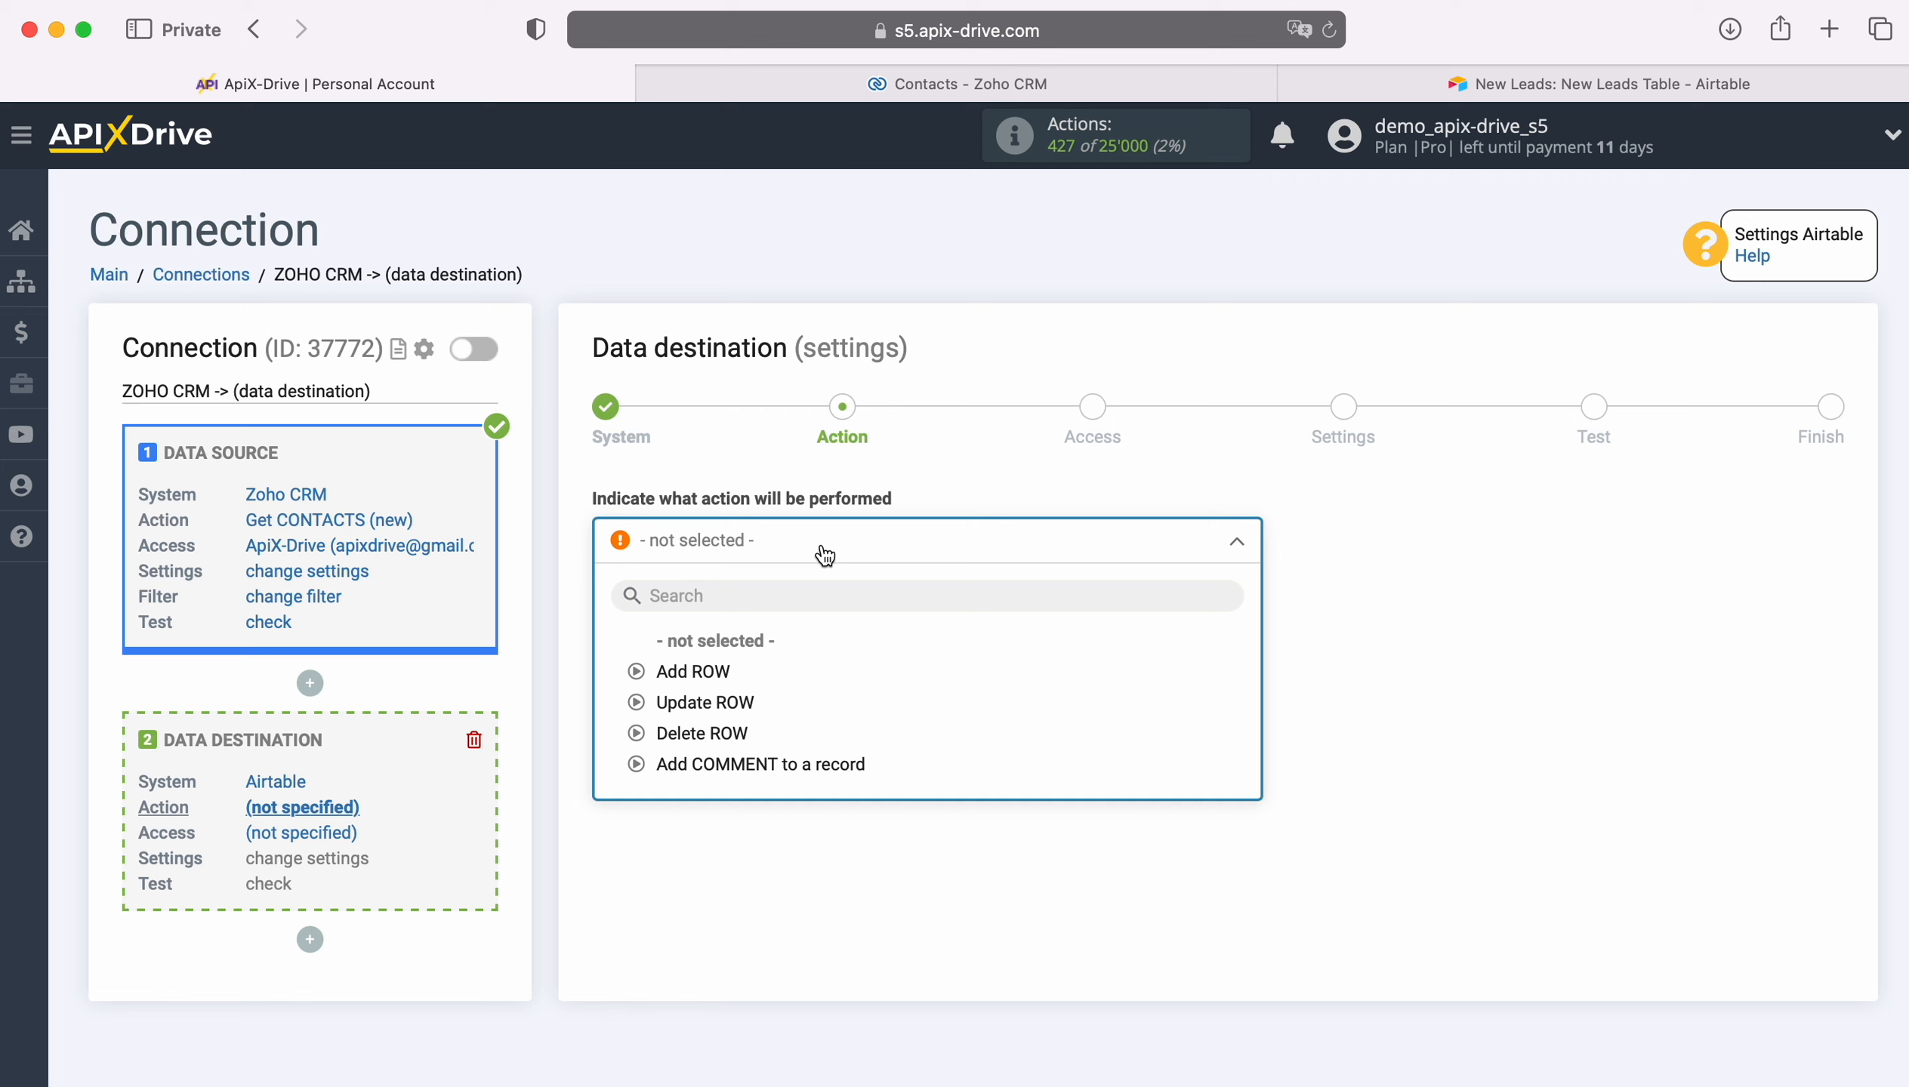
left_click(712, 673)
left_click(750, 649)
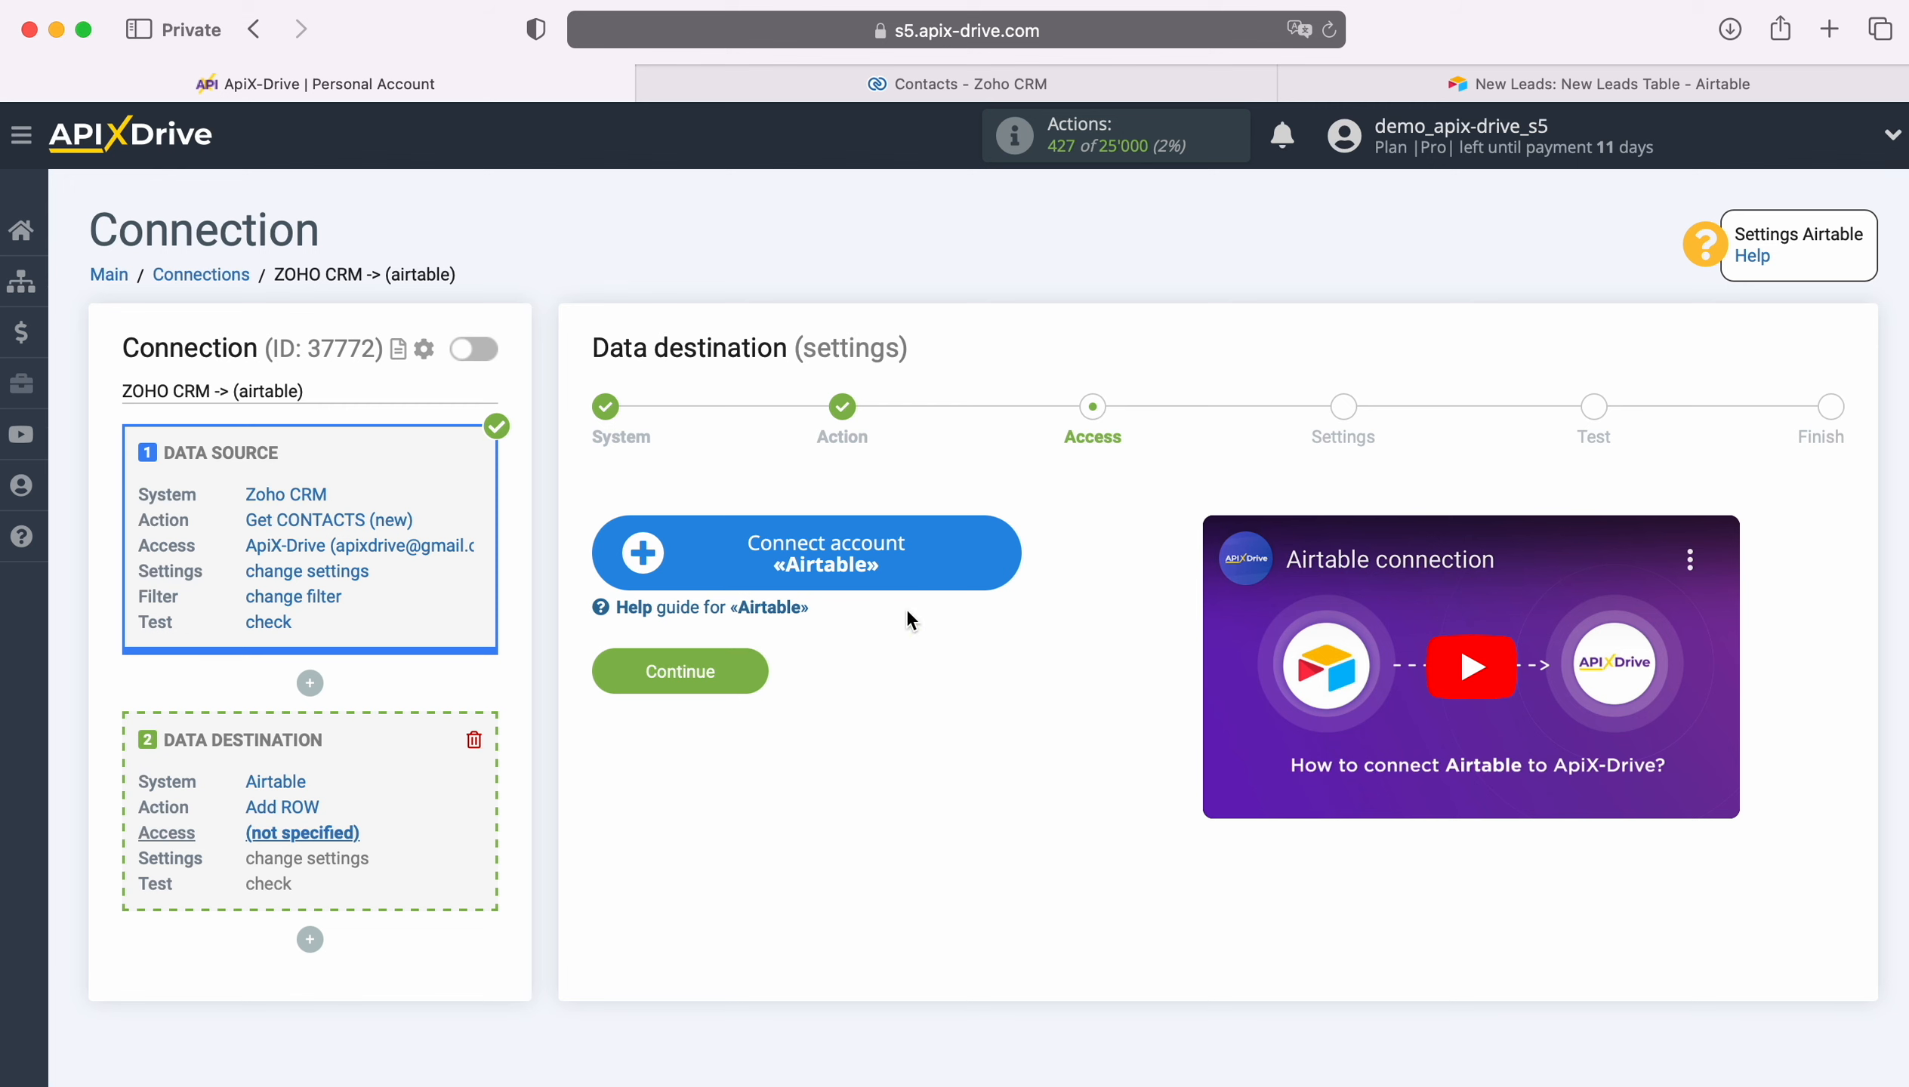
Step: Start connecting an Airtable account and sign in with the saved e-mail and account password
left_click(994, 556)
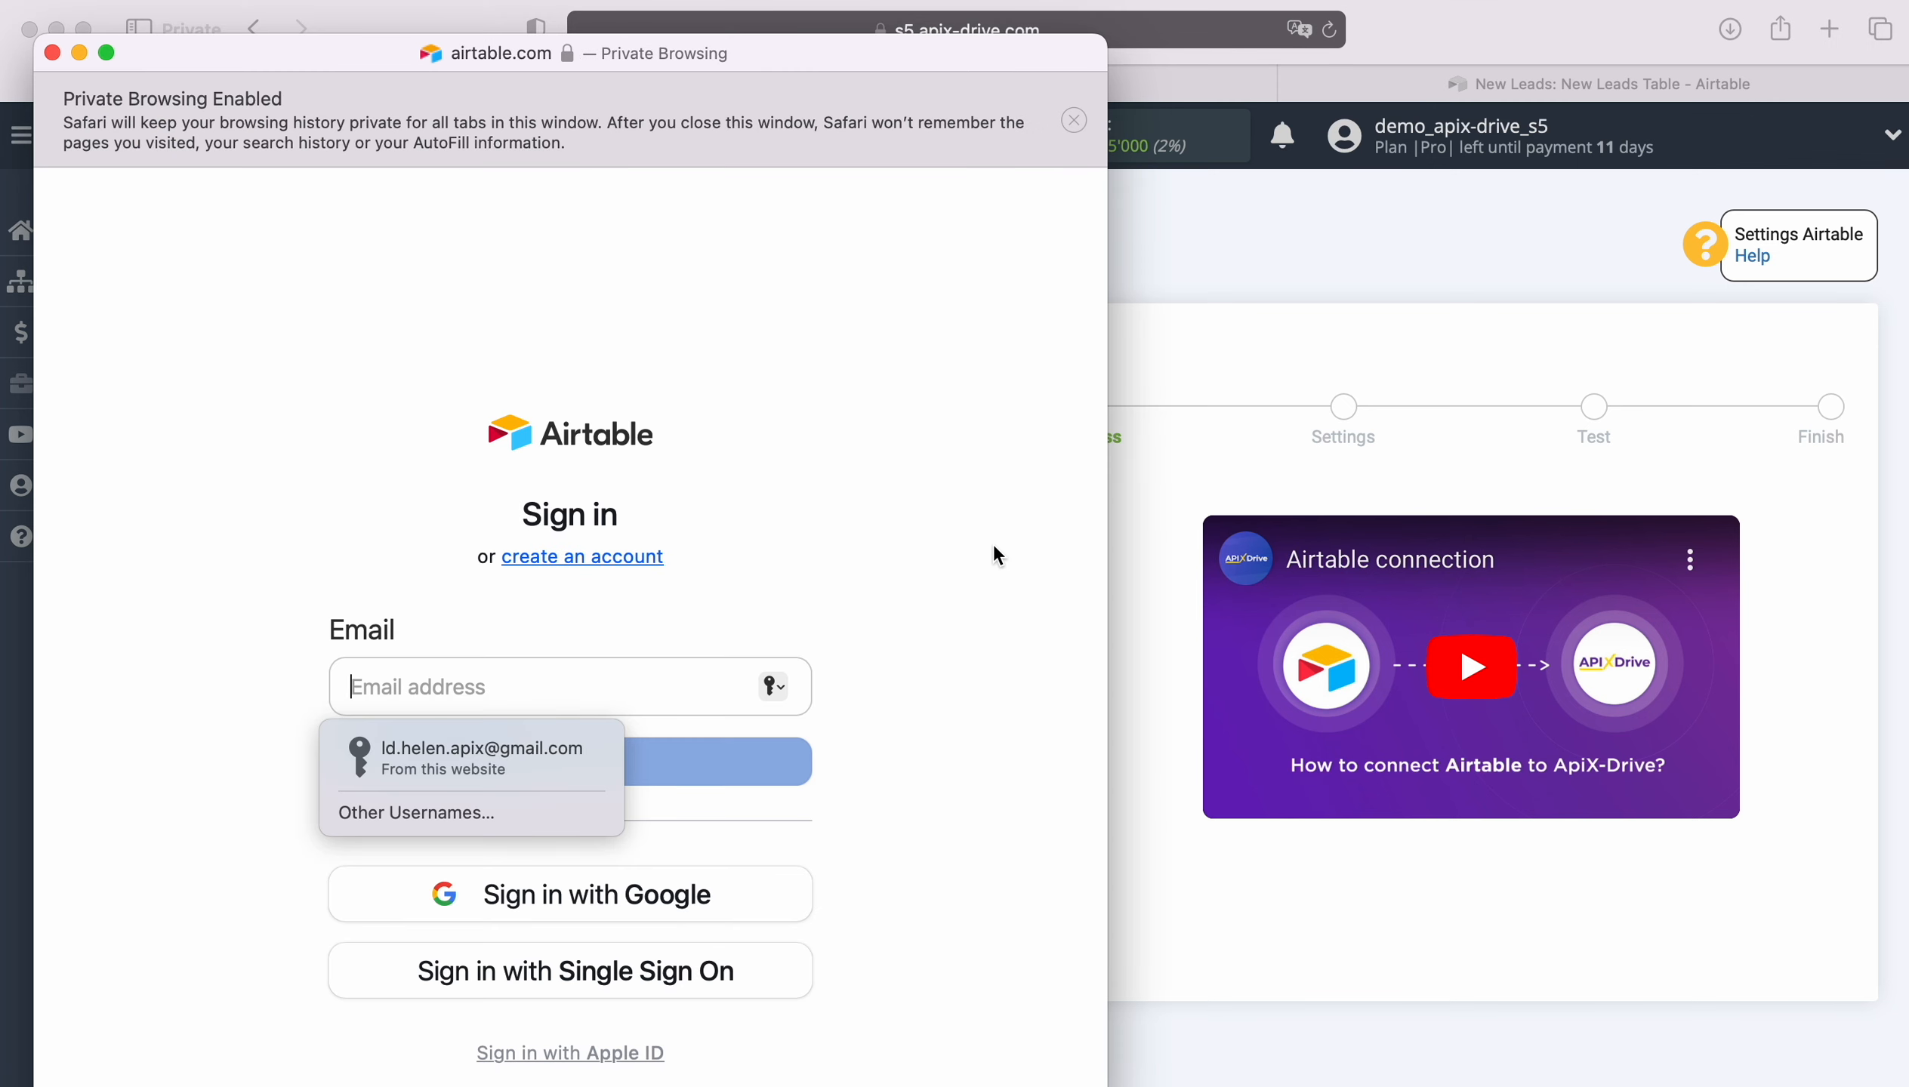
left_click(565, 748)
left_click(565, 750)
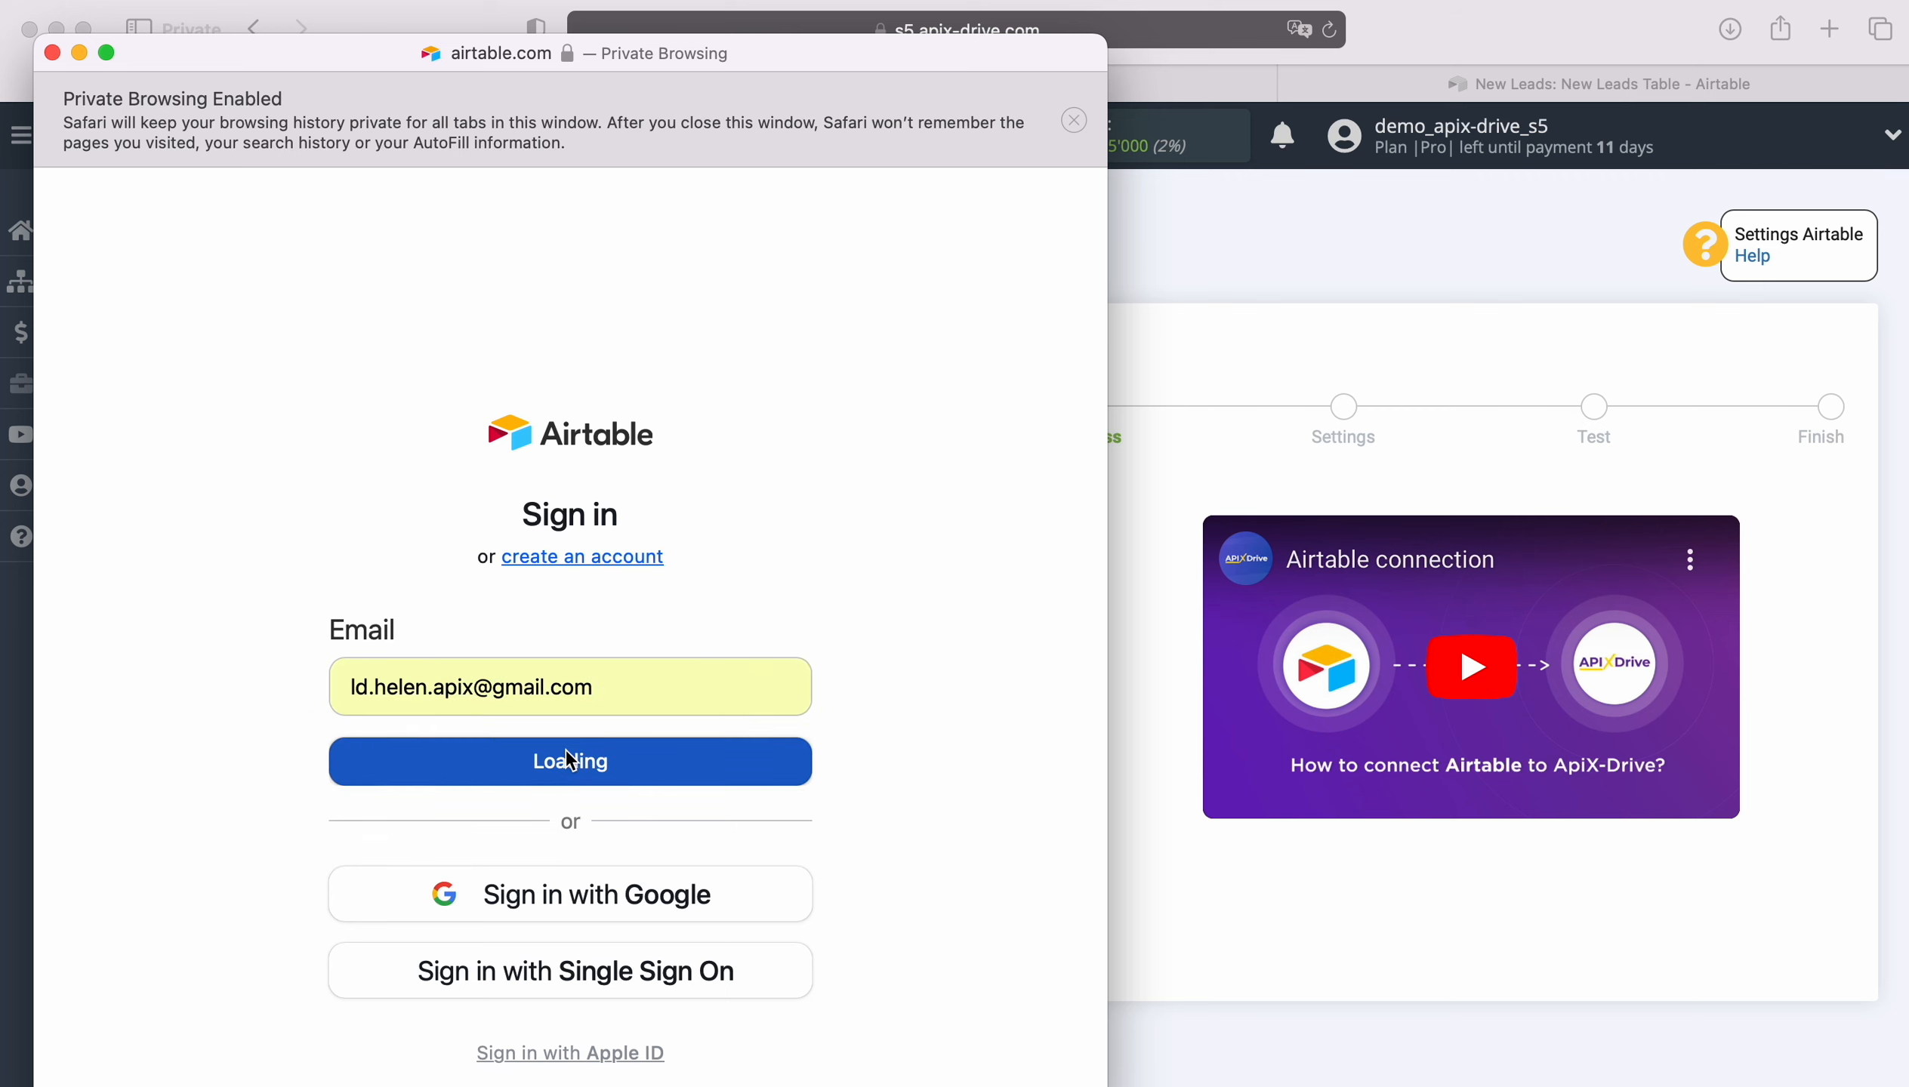
left_click(515, 804)
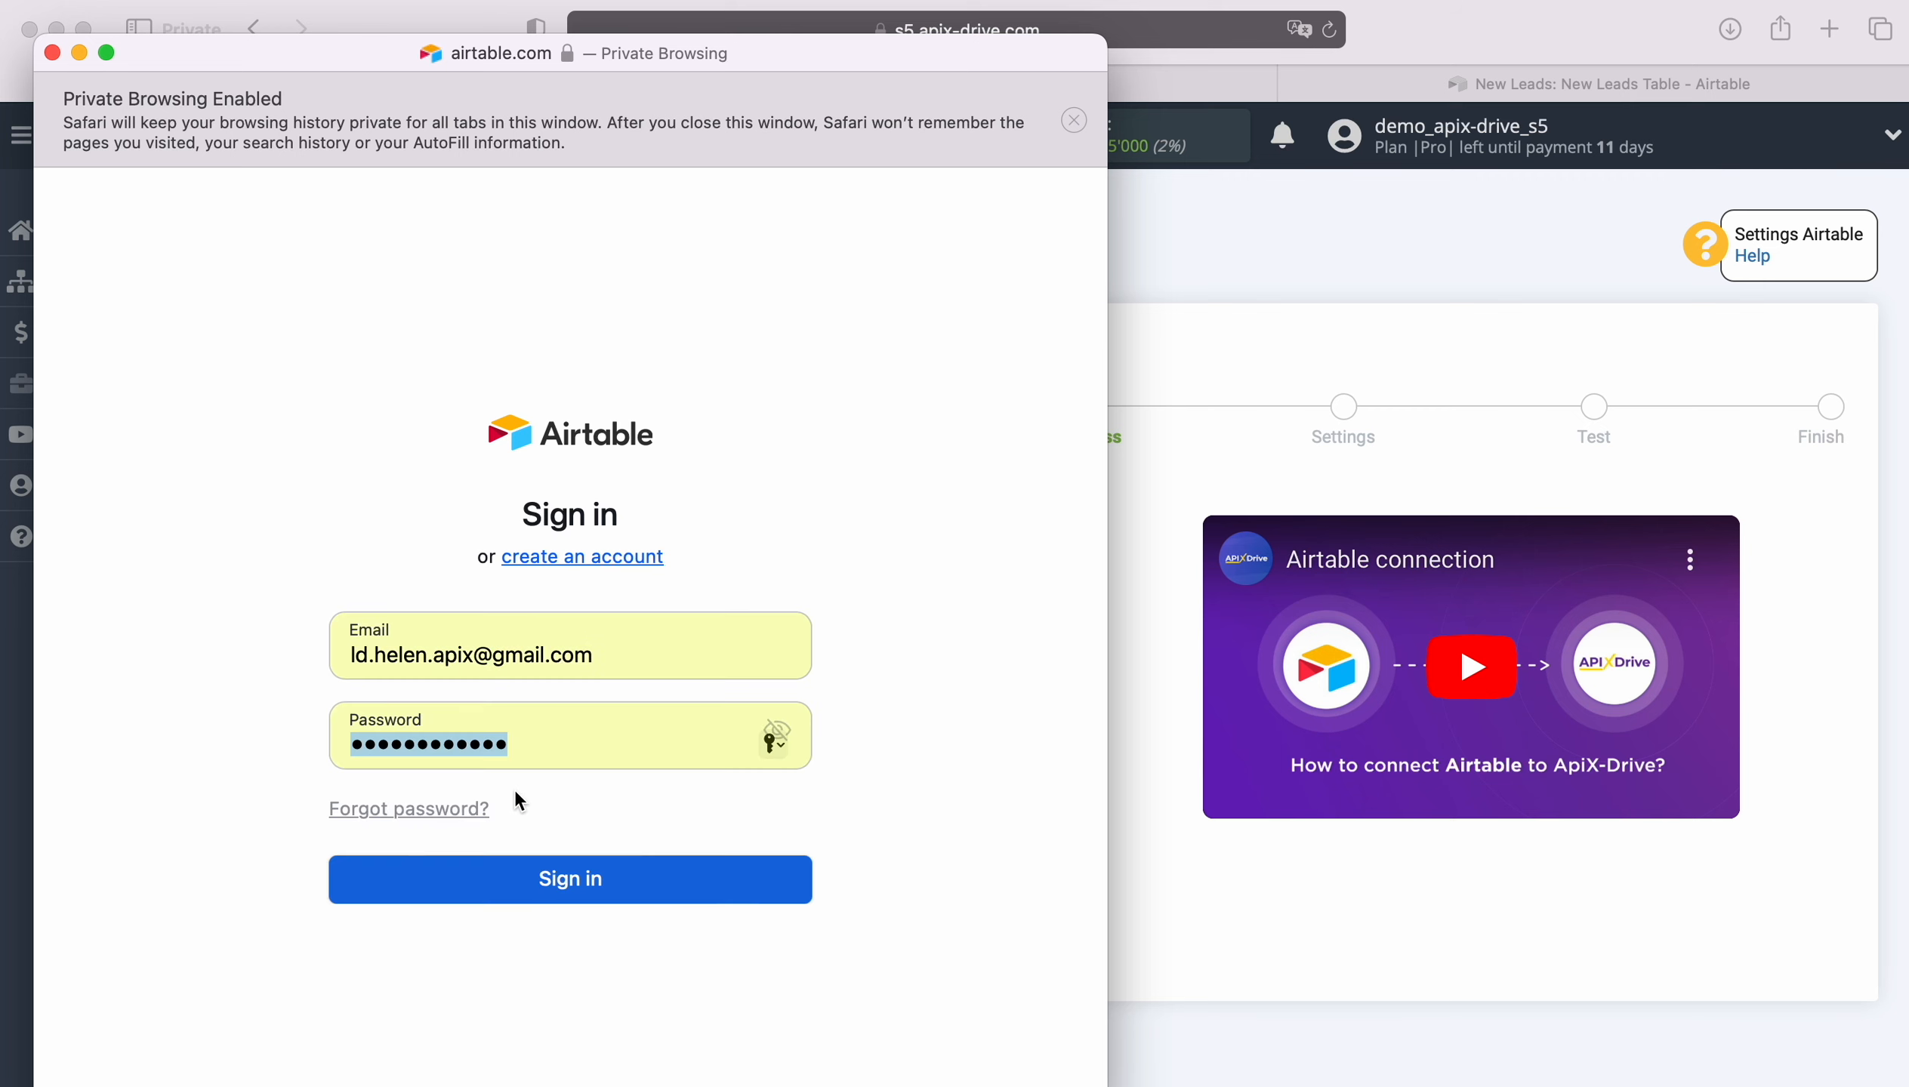
left_click(567, 882)
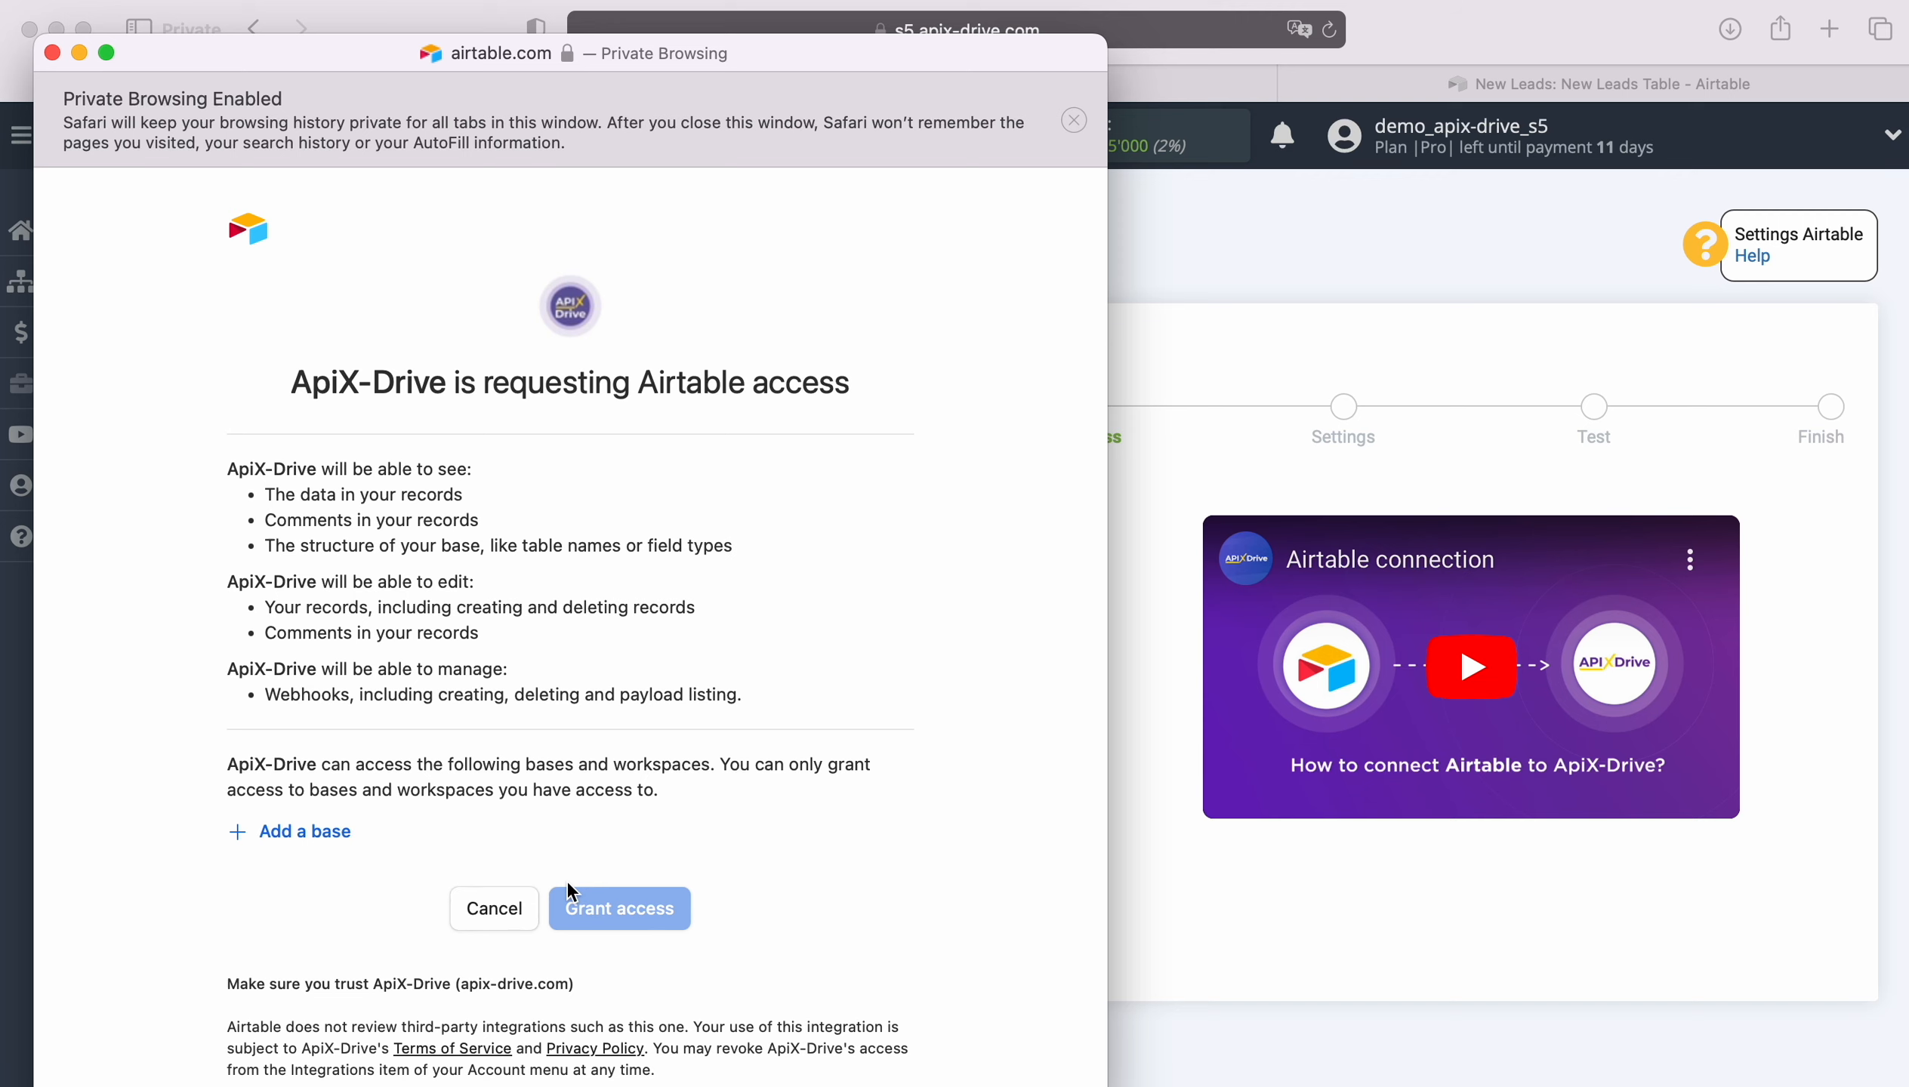
Step: Add the New Leads and New Orders bases to the access request and grant ApiX-Drive access
left_click(314, 837)
left_click(336, 788)
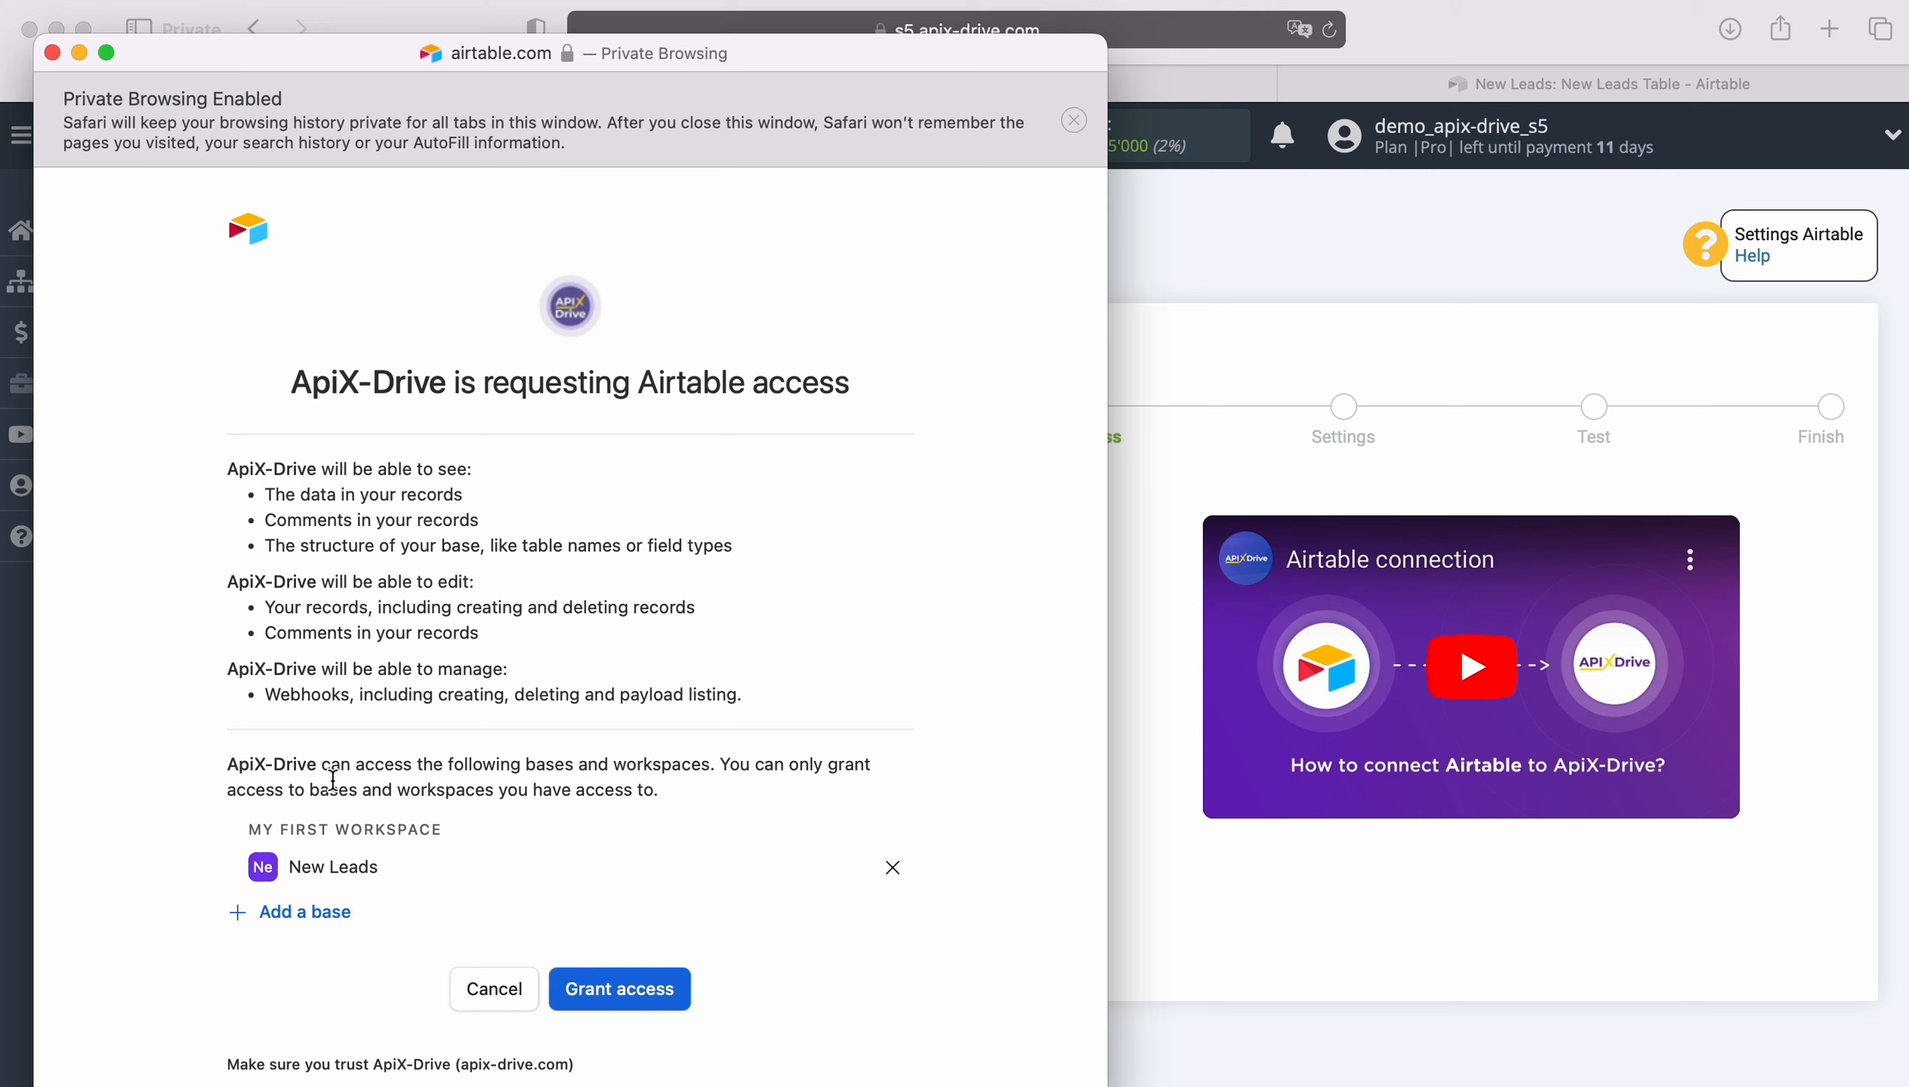
left_click(327, 912)
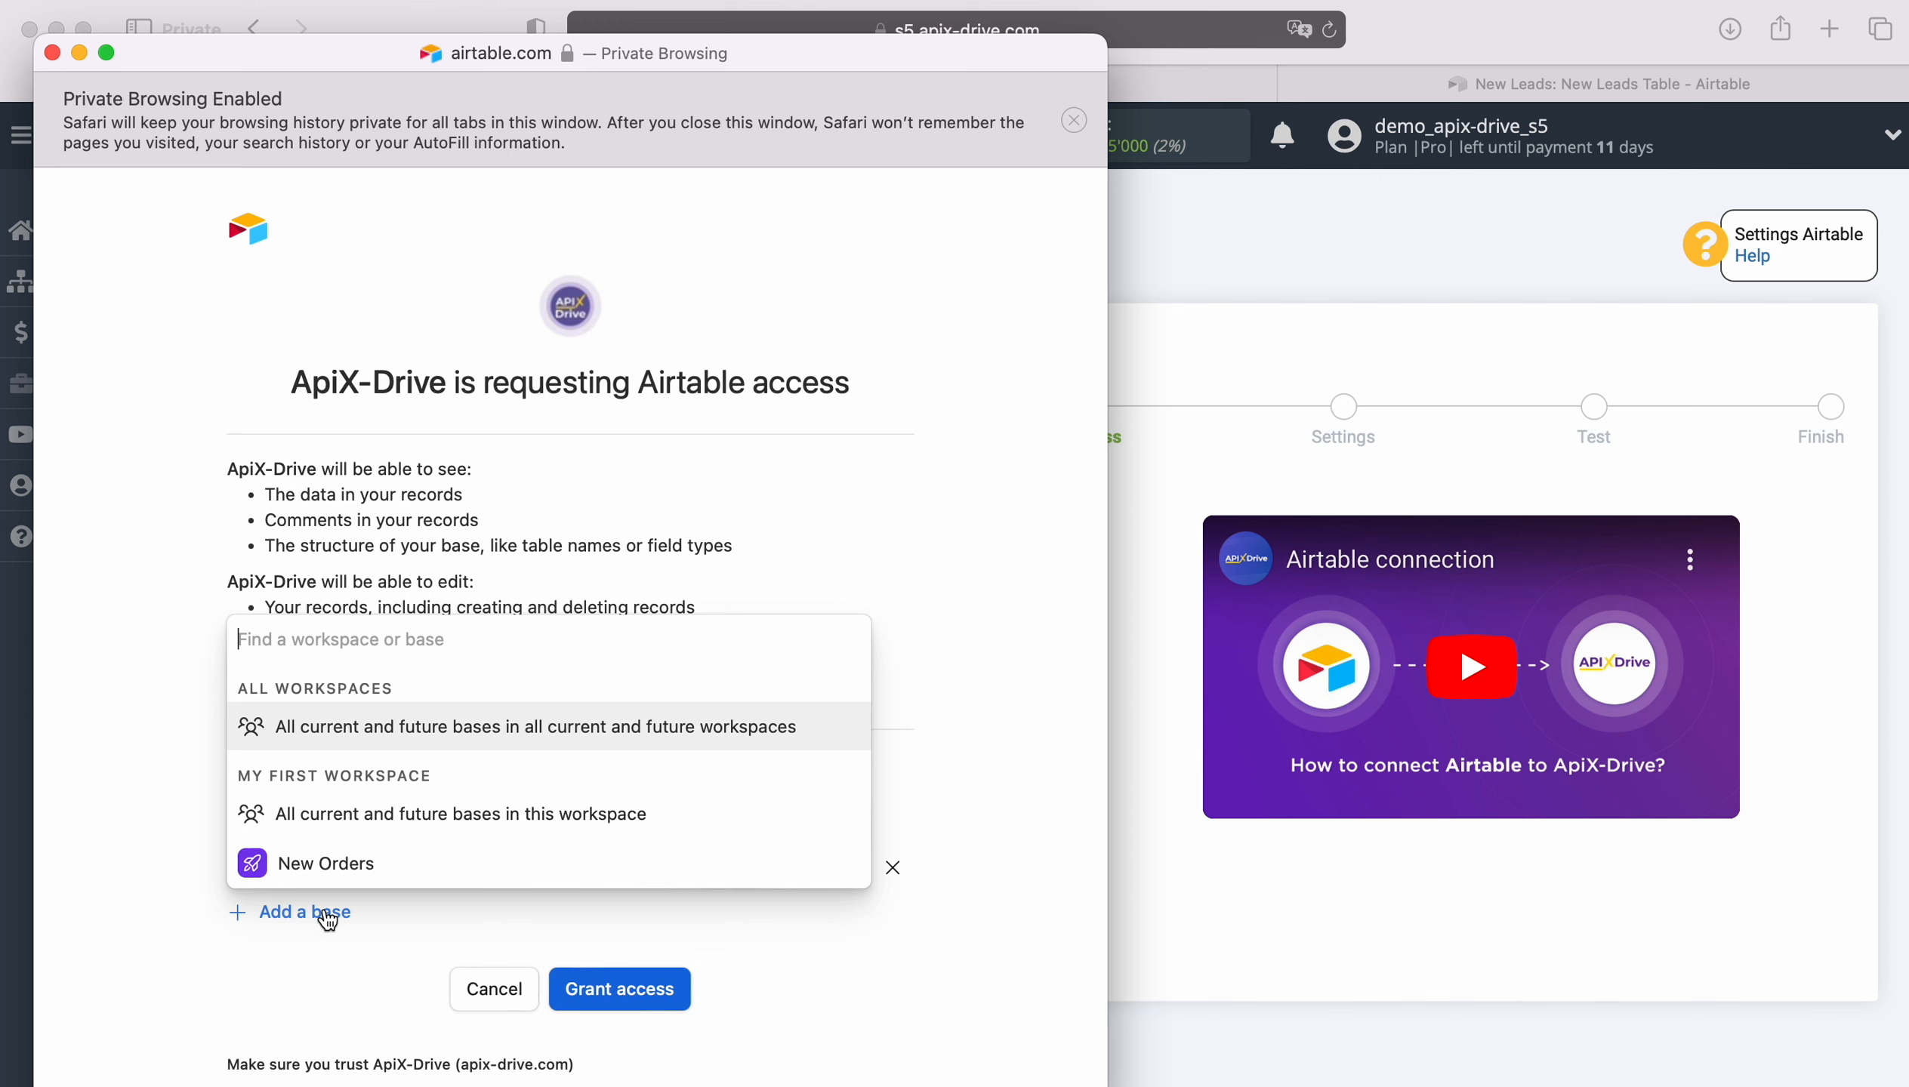
left_click(320, 870)
left_click(614, 1035)
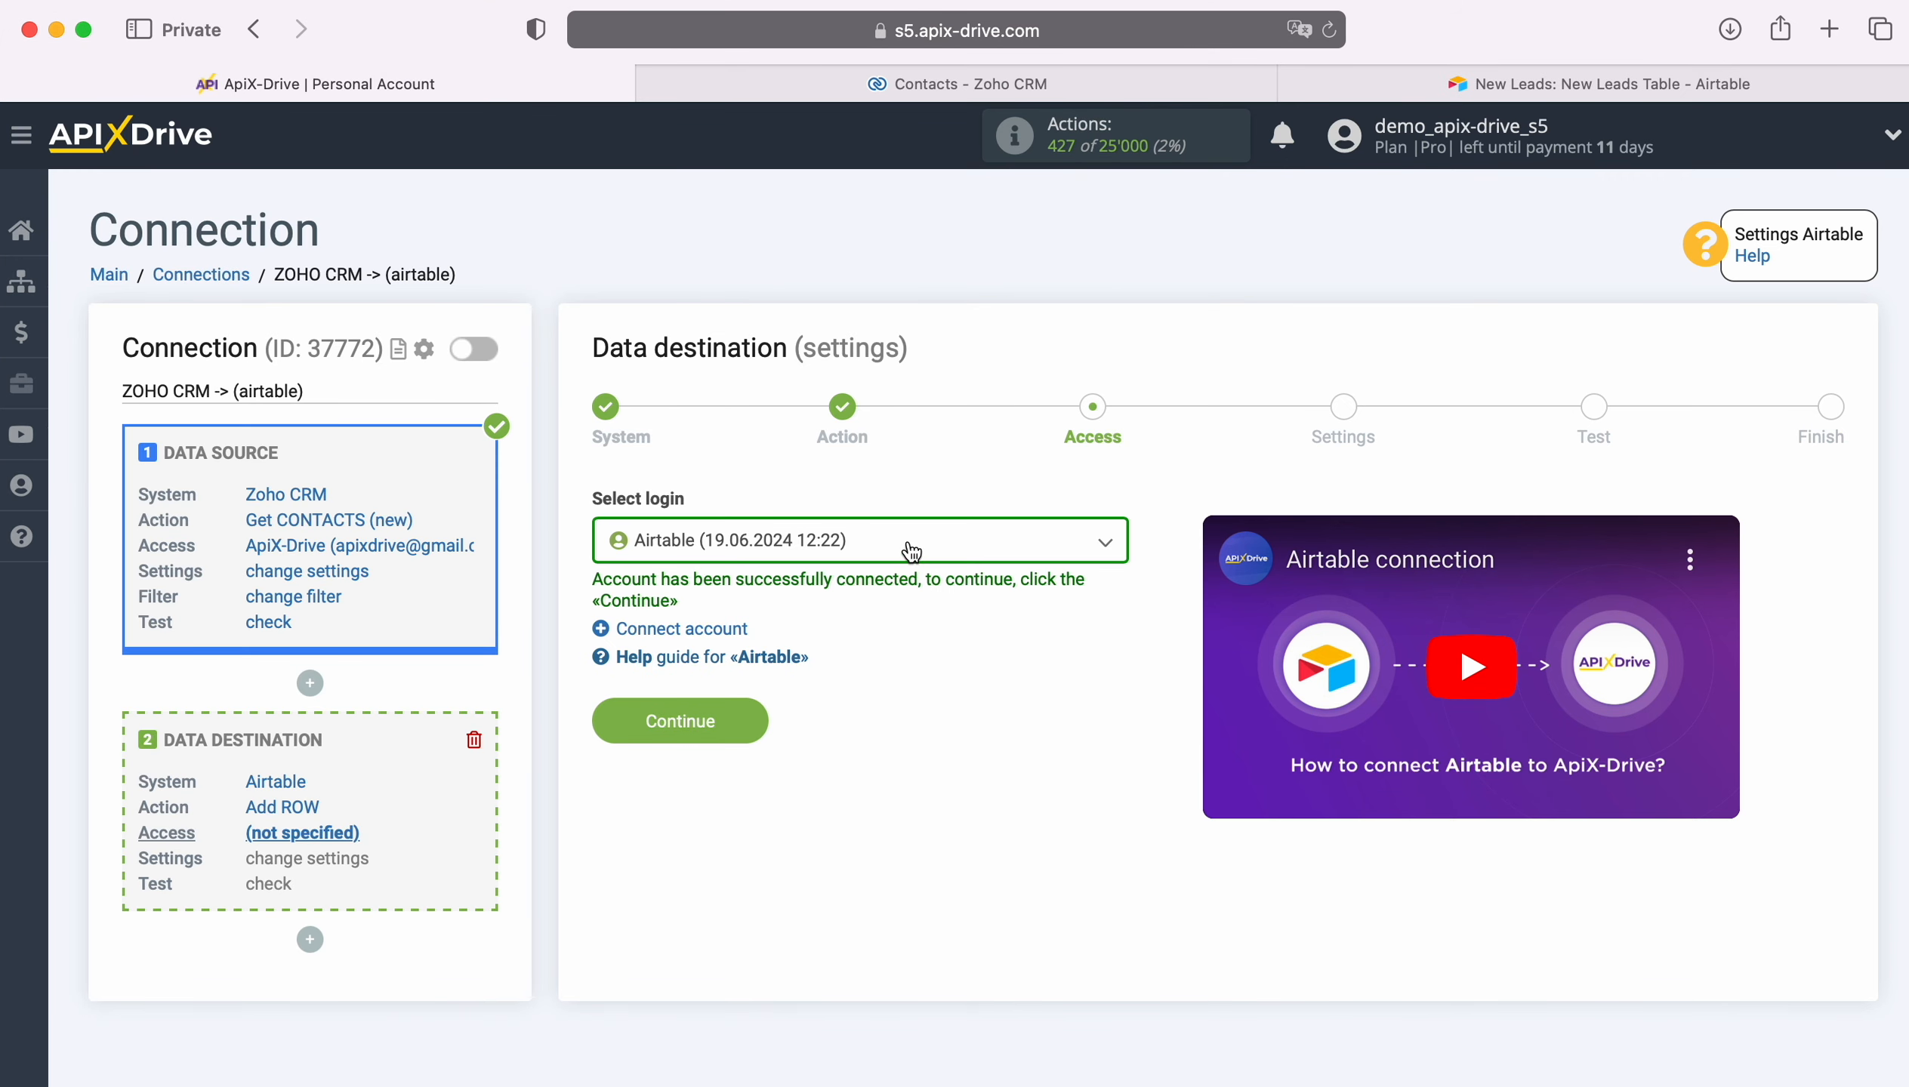
Step: Select the connected Airtable login for the destination and continue
left_click(912, 553)
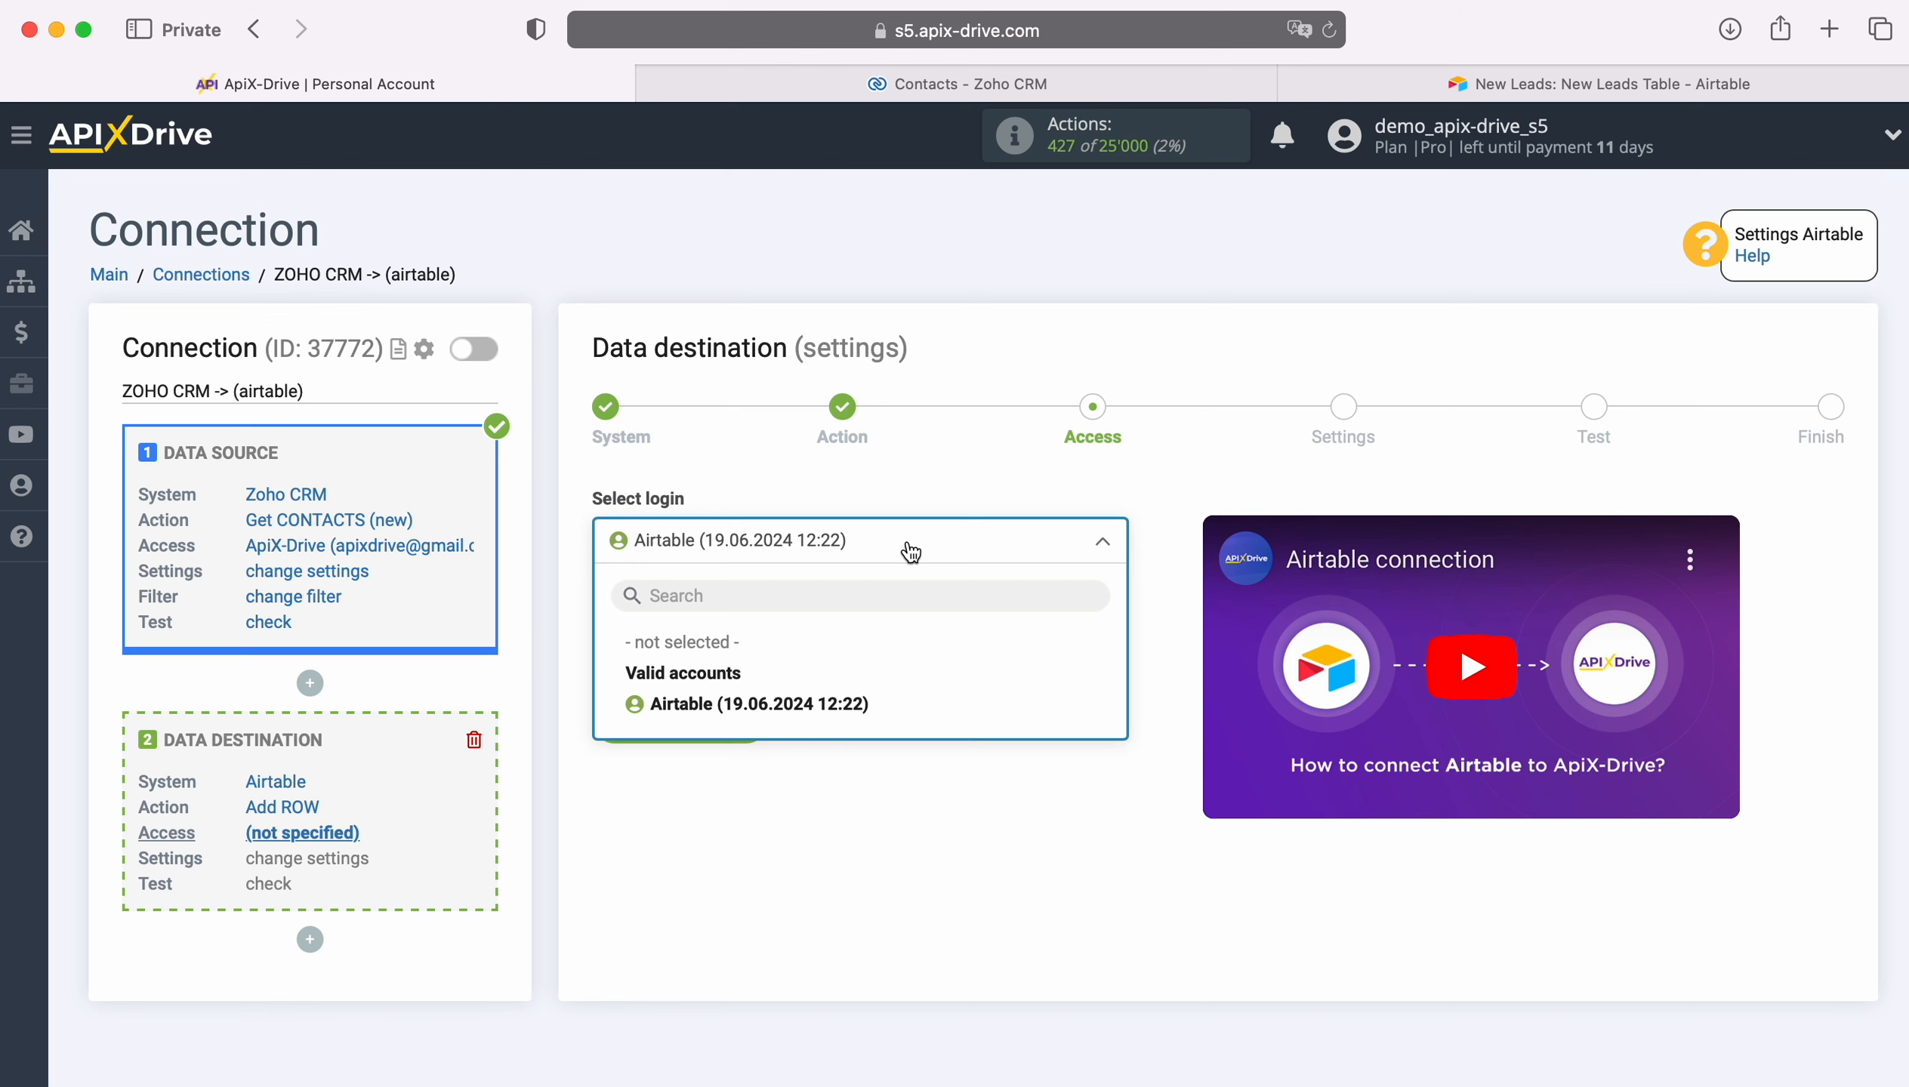
left_click(861, 698)
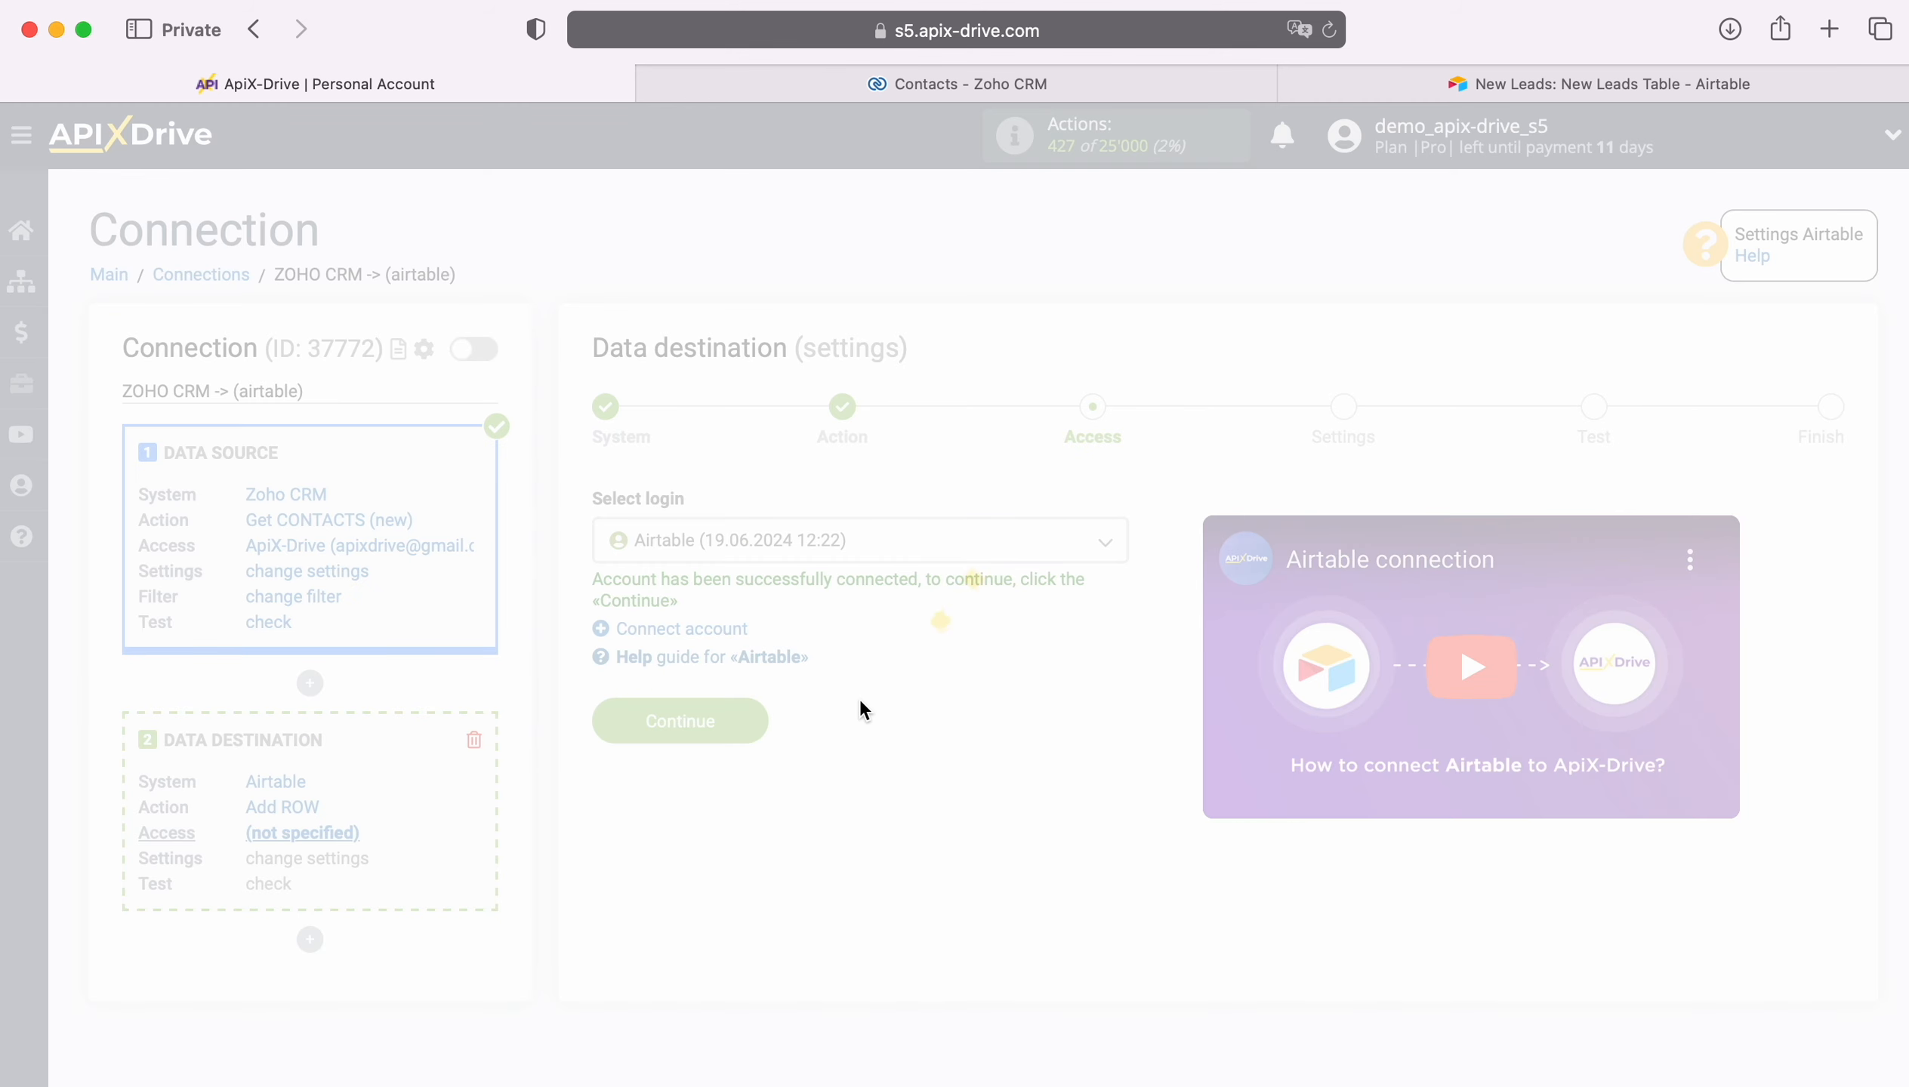
left_click(750, 708)
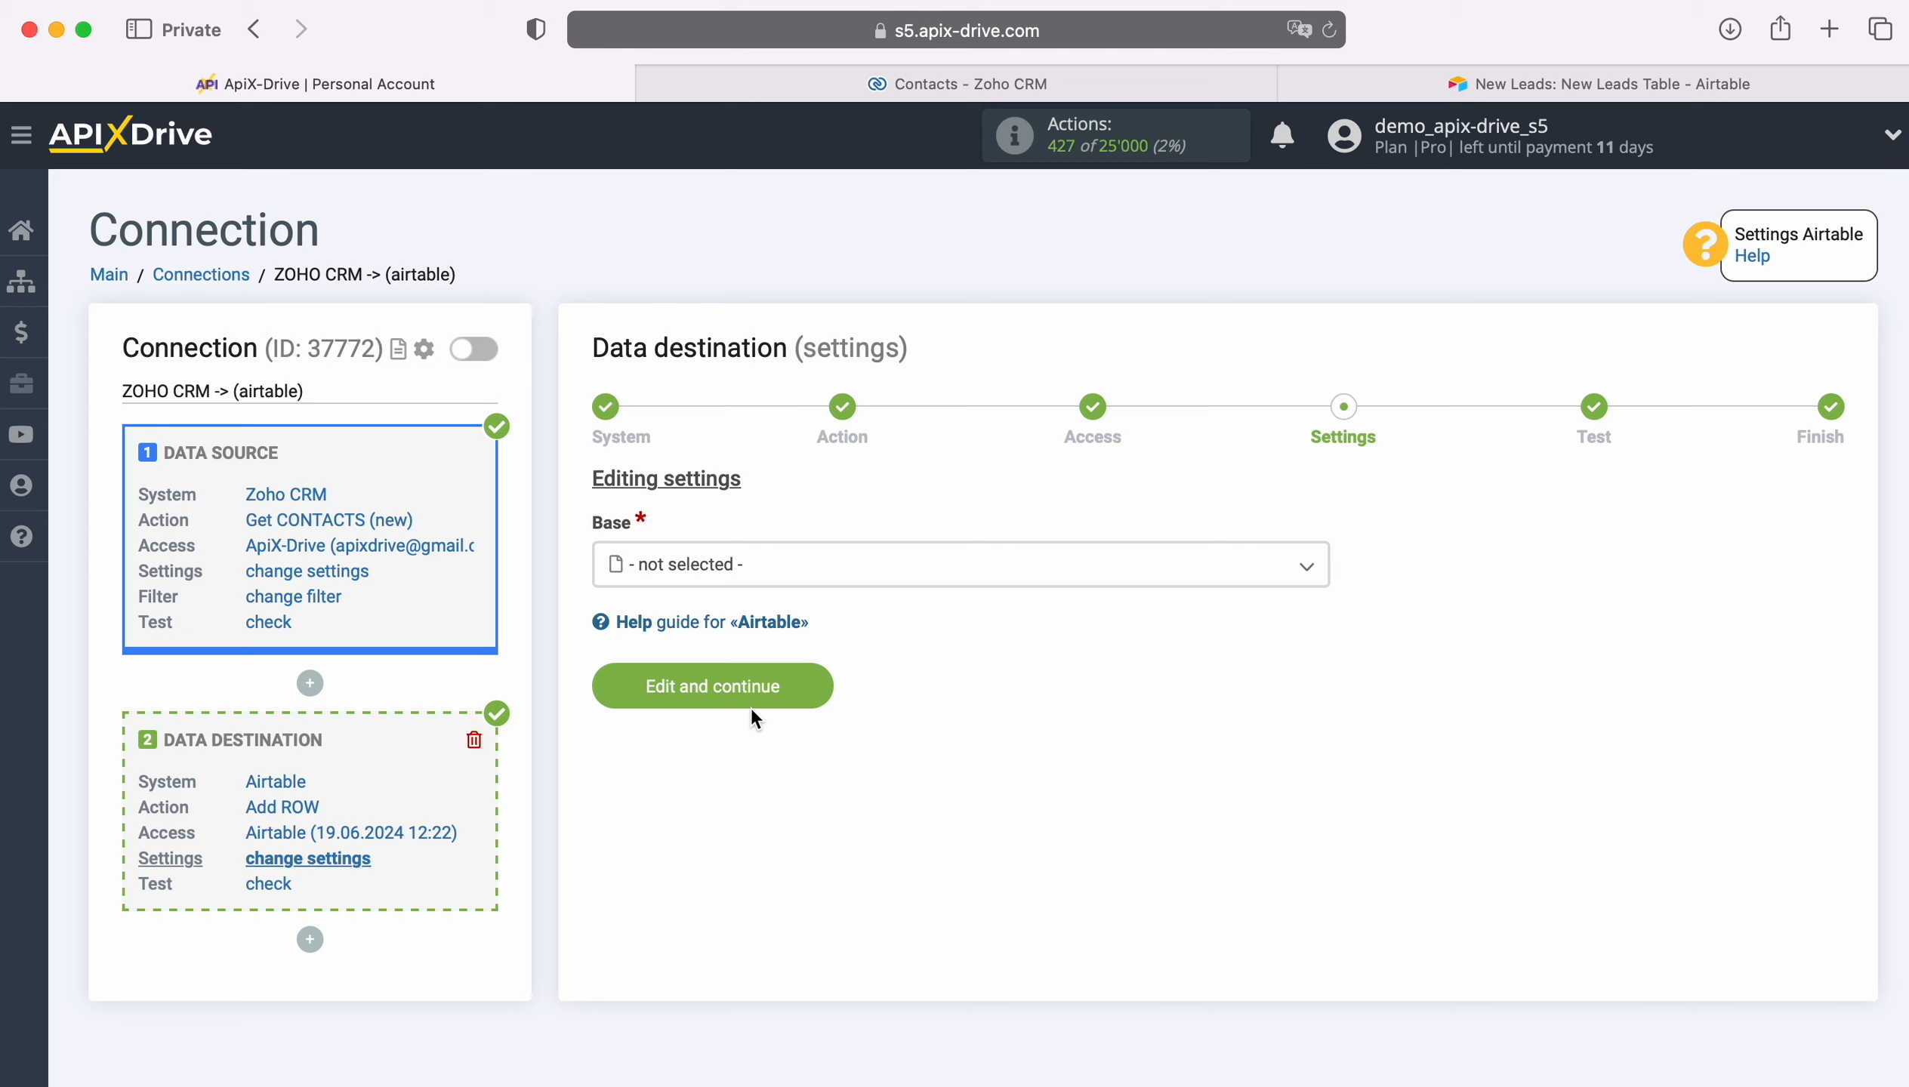
Step: Choose the New Leads base and the New Leads Table as the destination
left_click(750, 564)
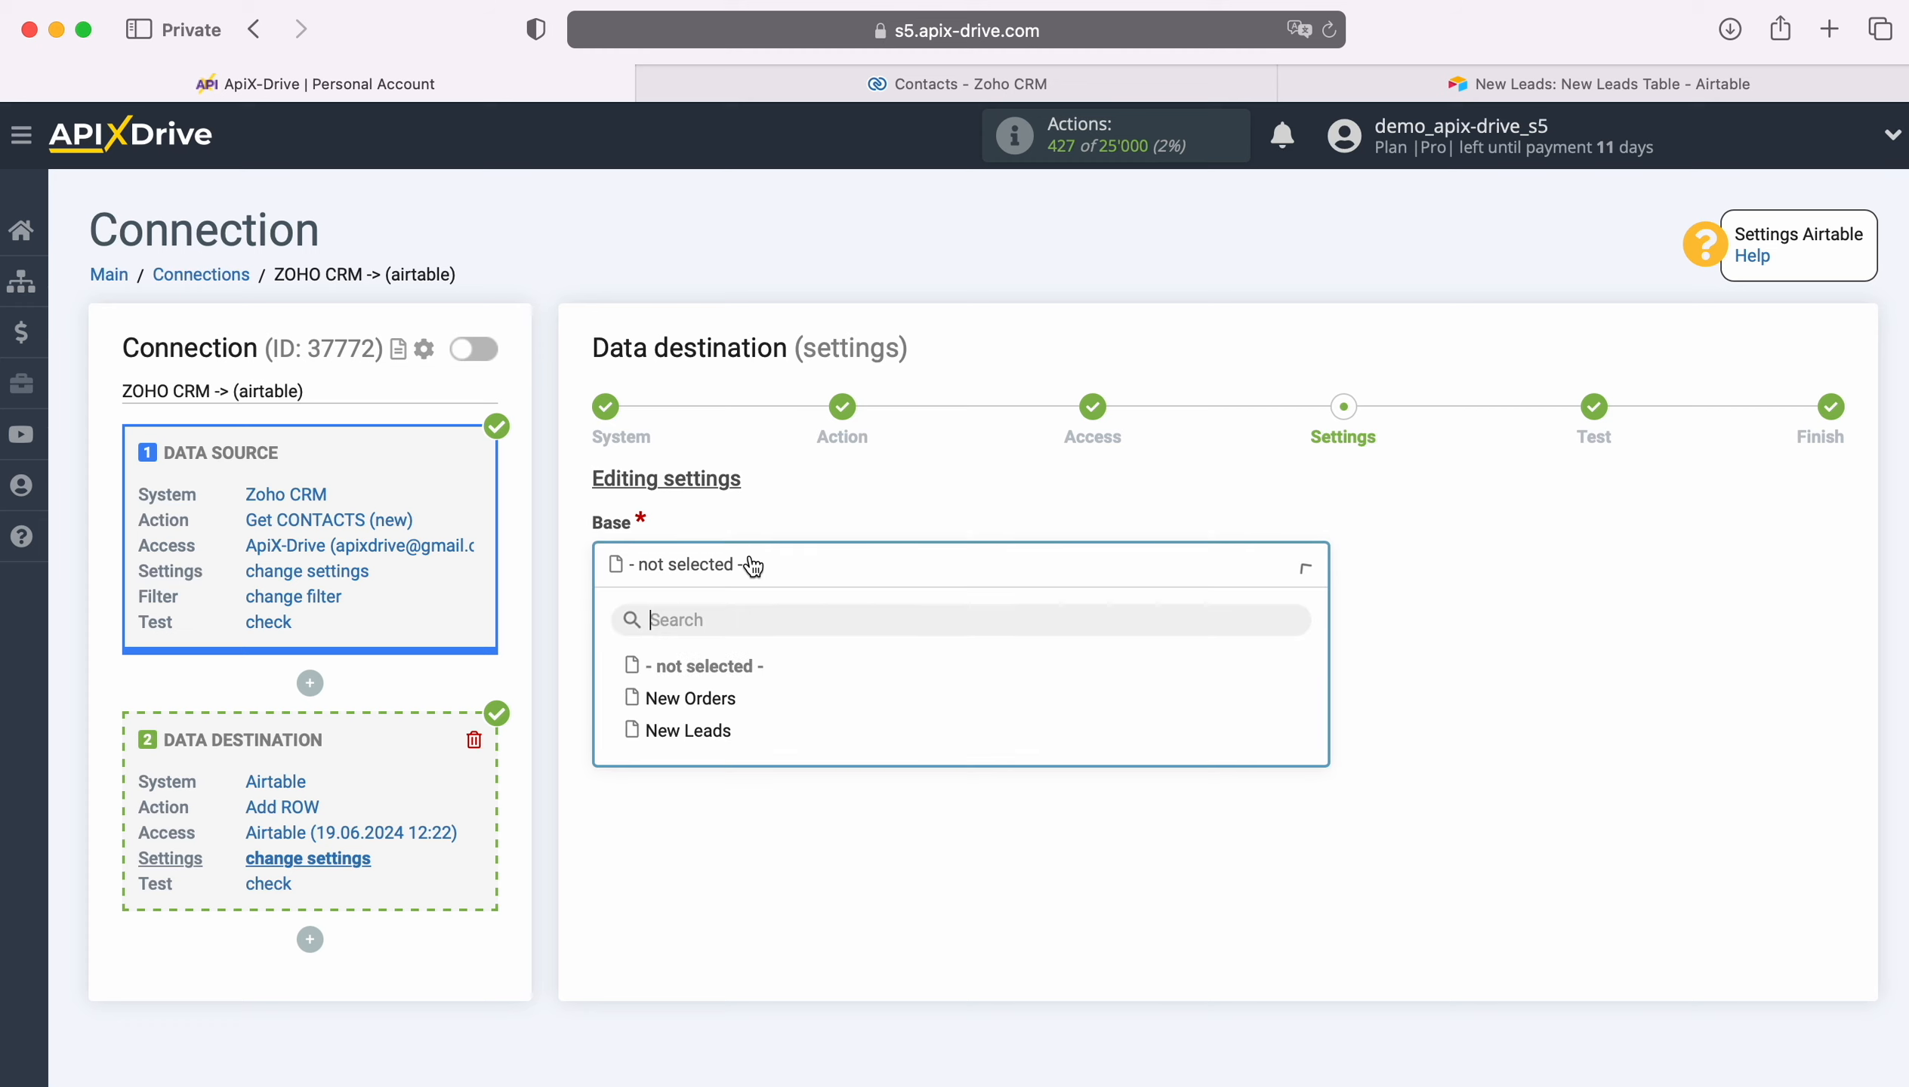
left_click(688, 731)
left_click(703, 676)
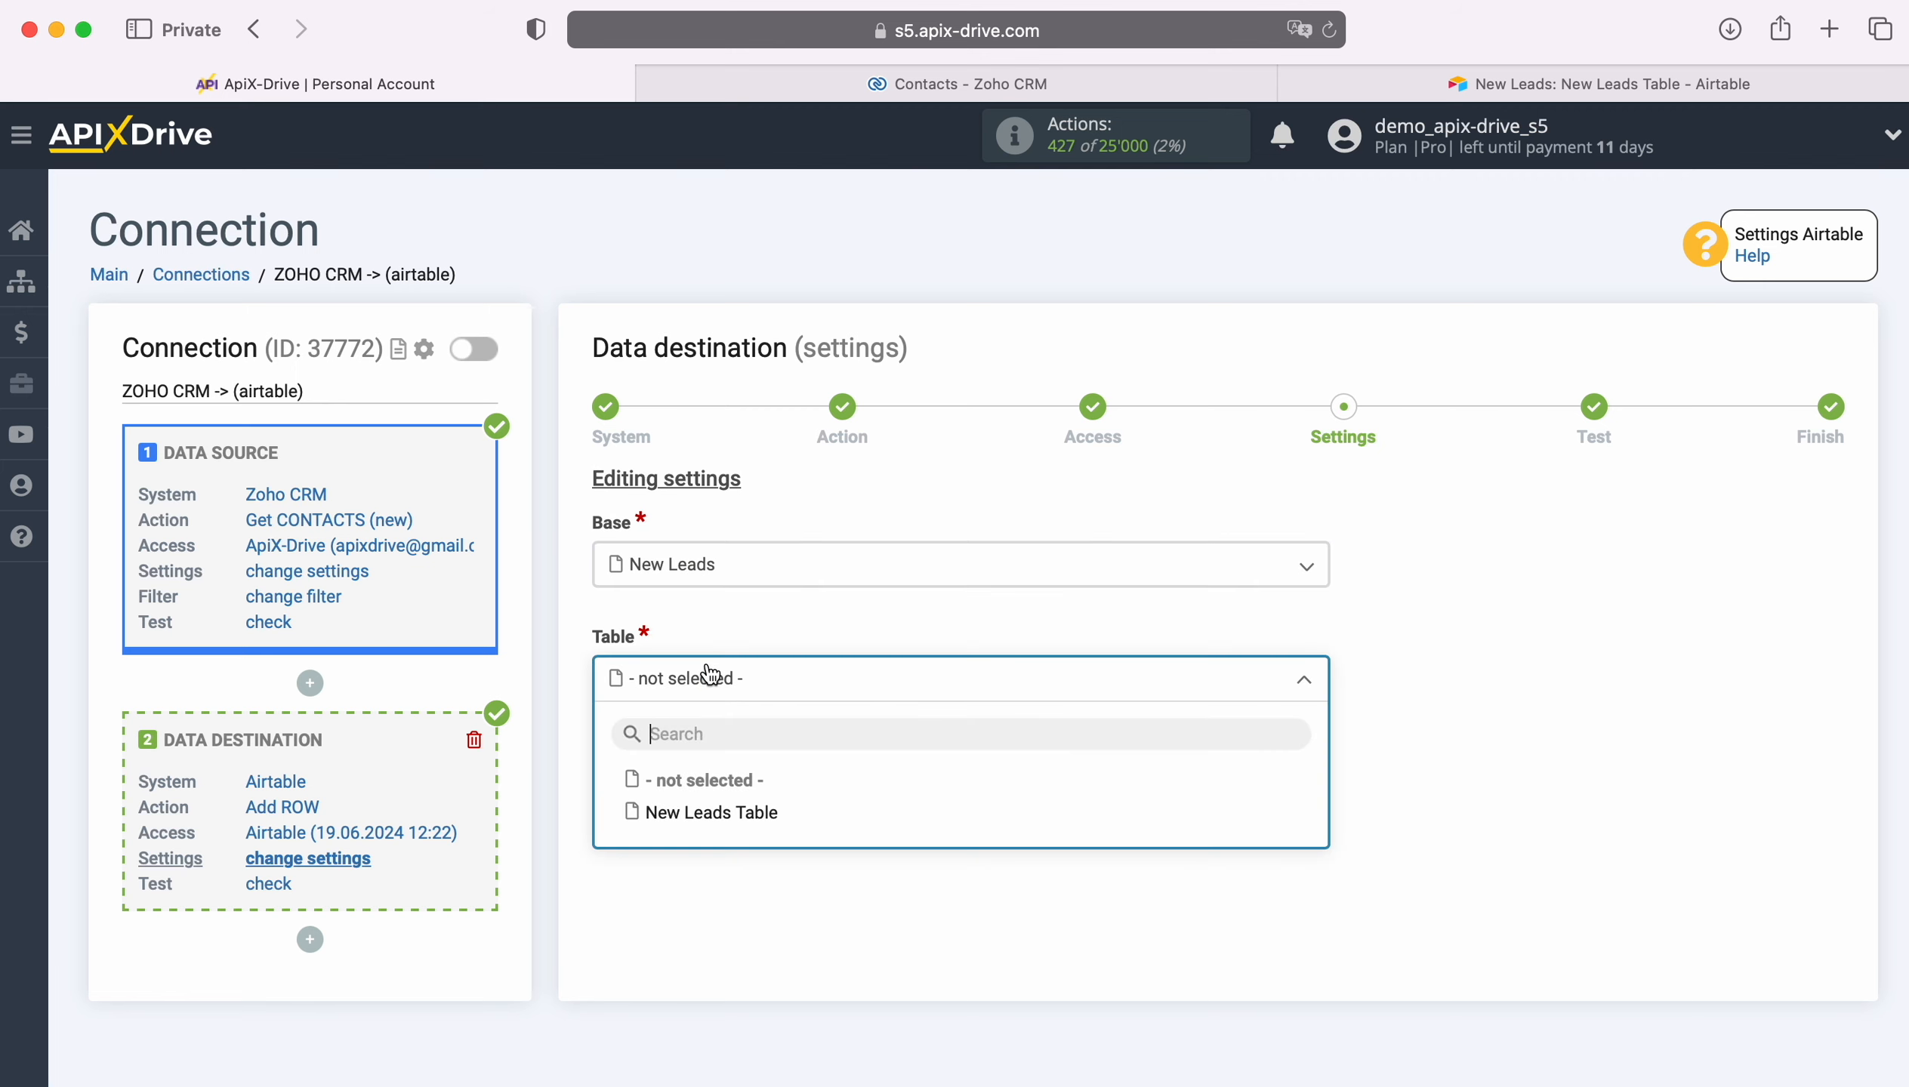
left_click(712, 807)
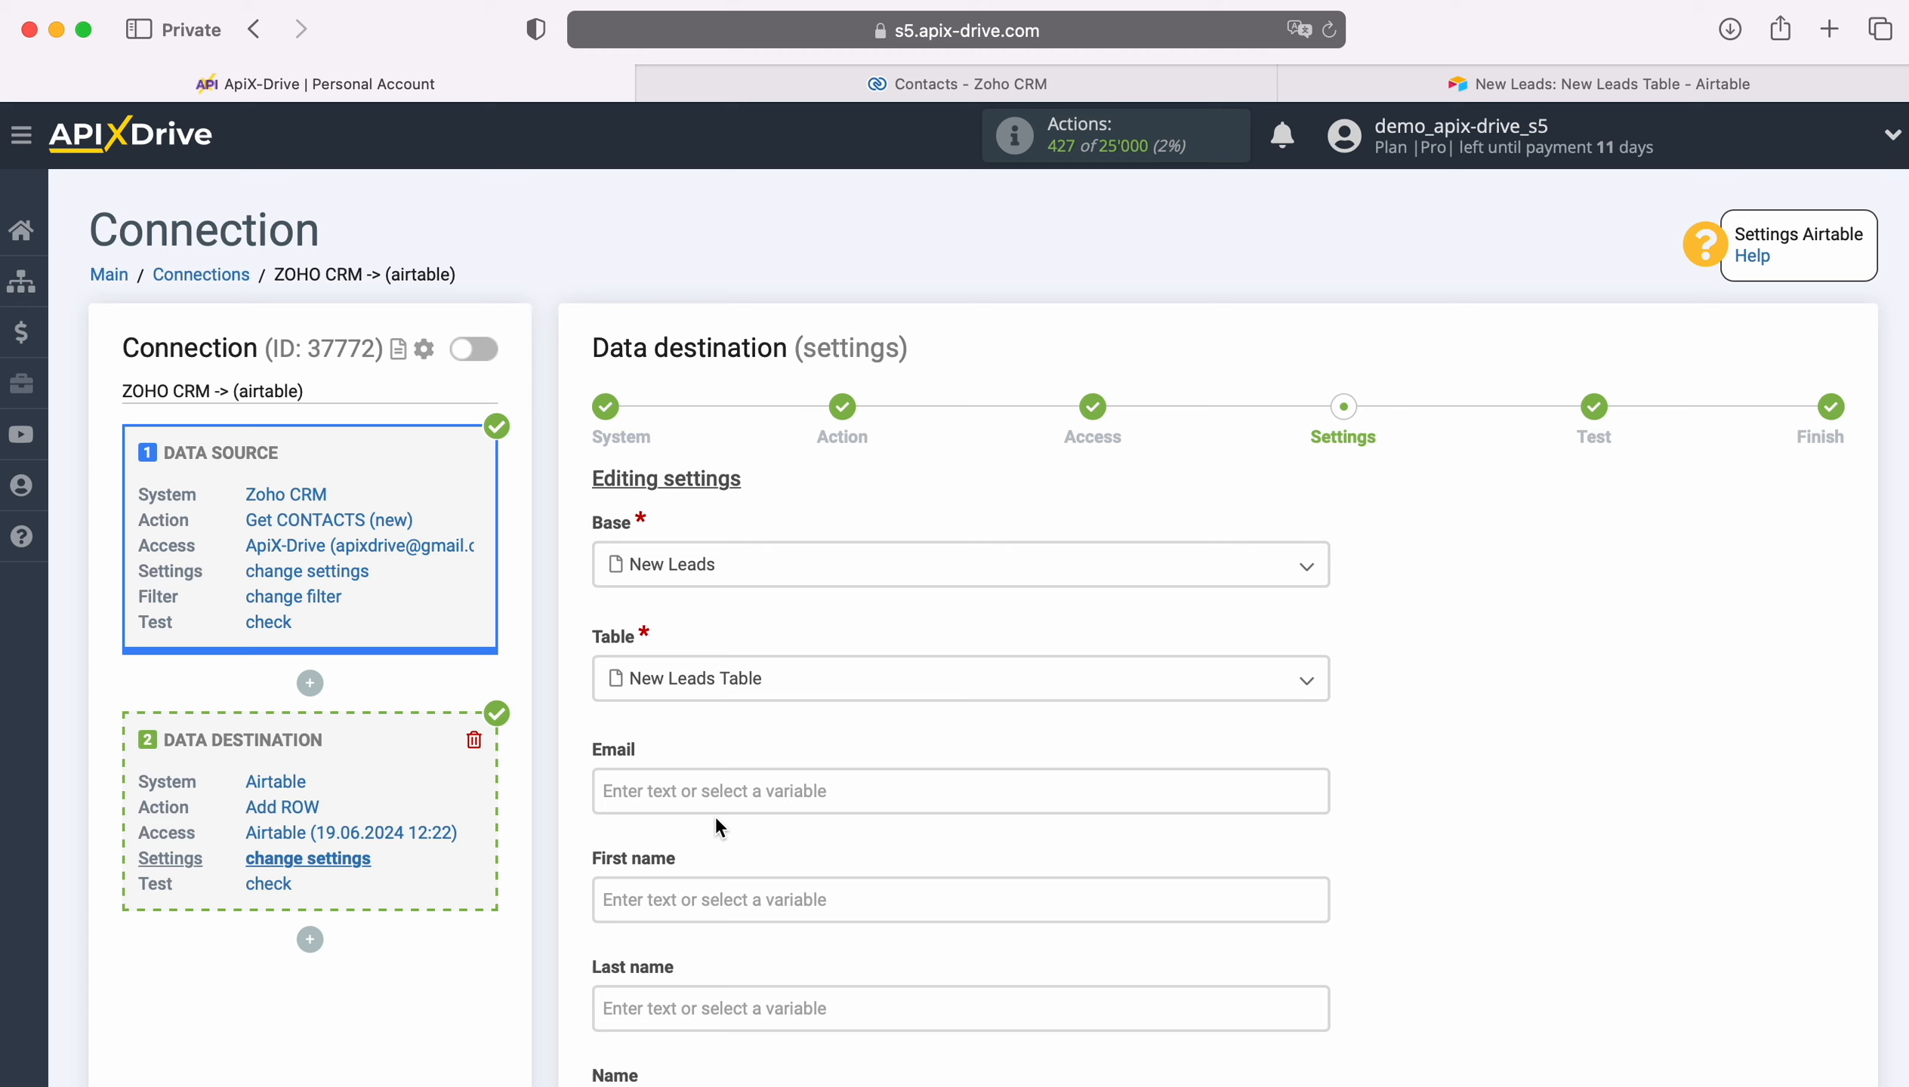
Step: Map the Email field to the Zoho CRM Email variable
left_click(682, 791)
scroll(685, 796, "down", 5)
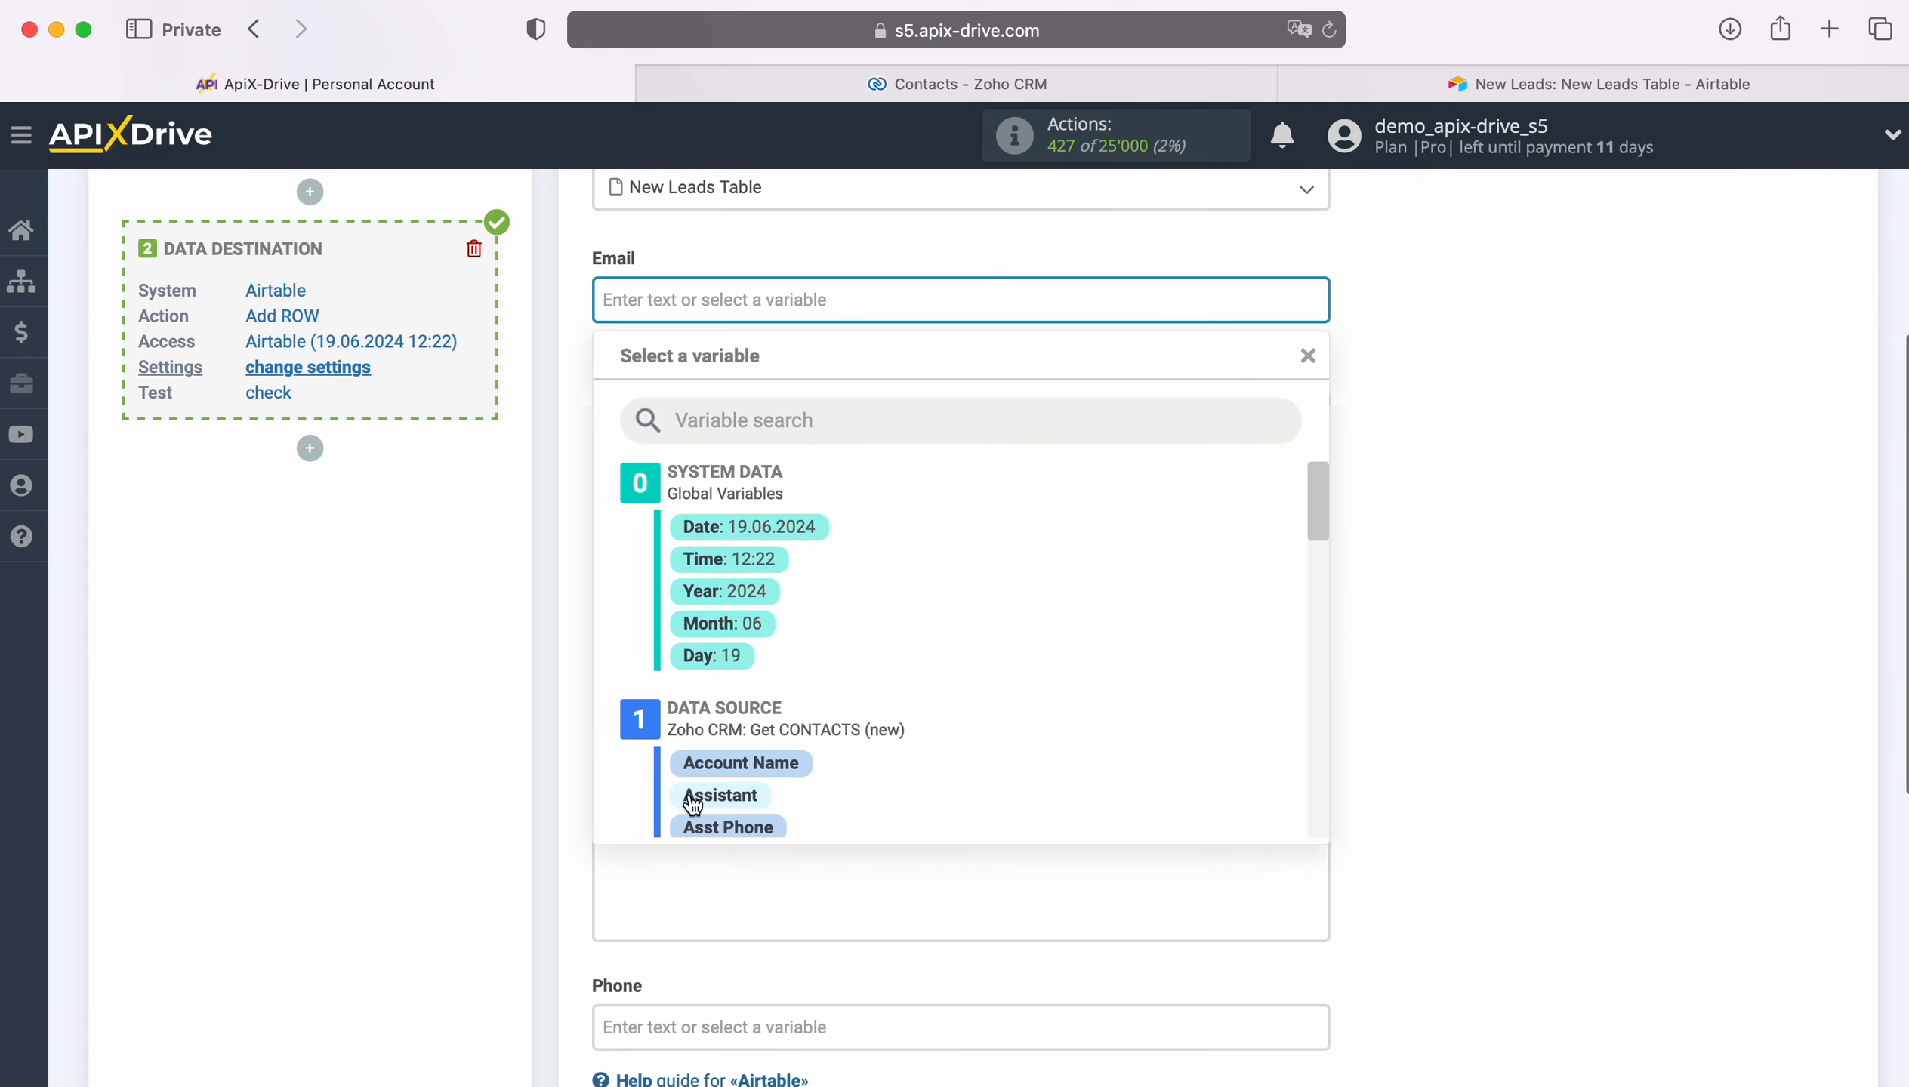
scroll(1121, 695, "down", 6)
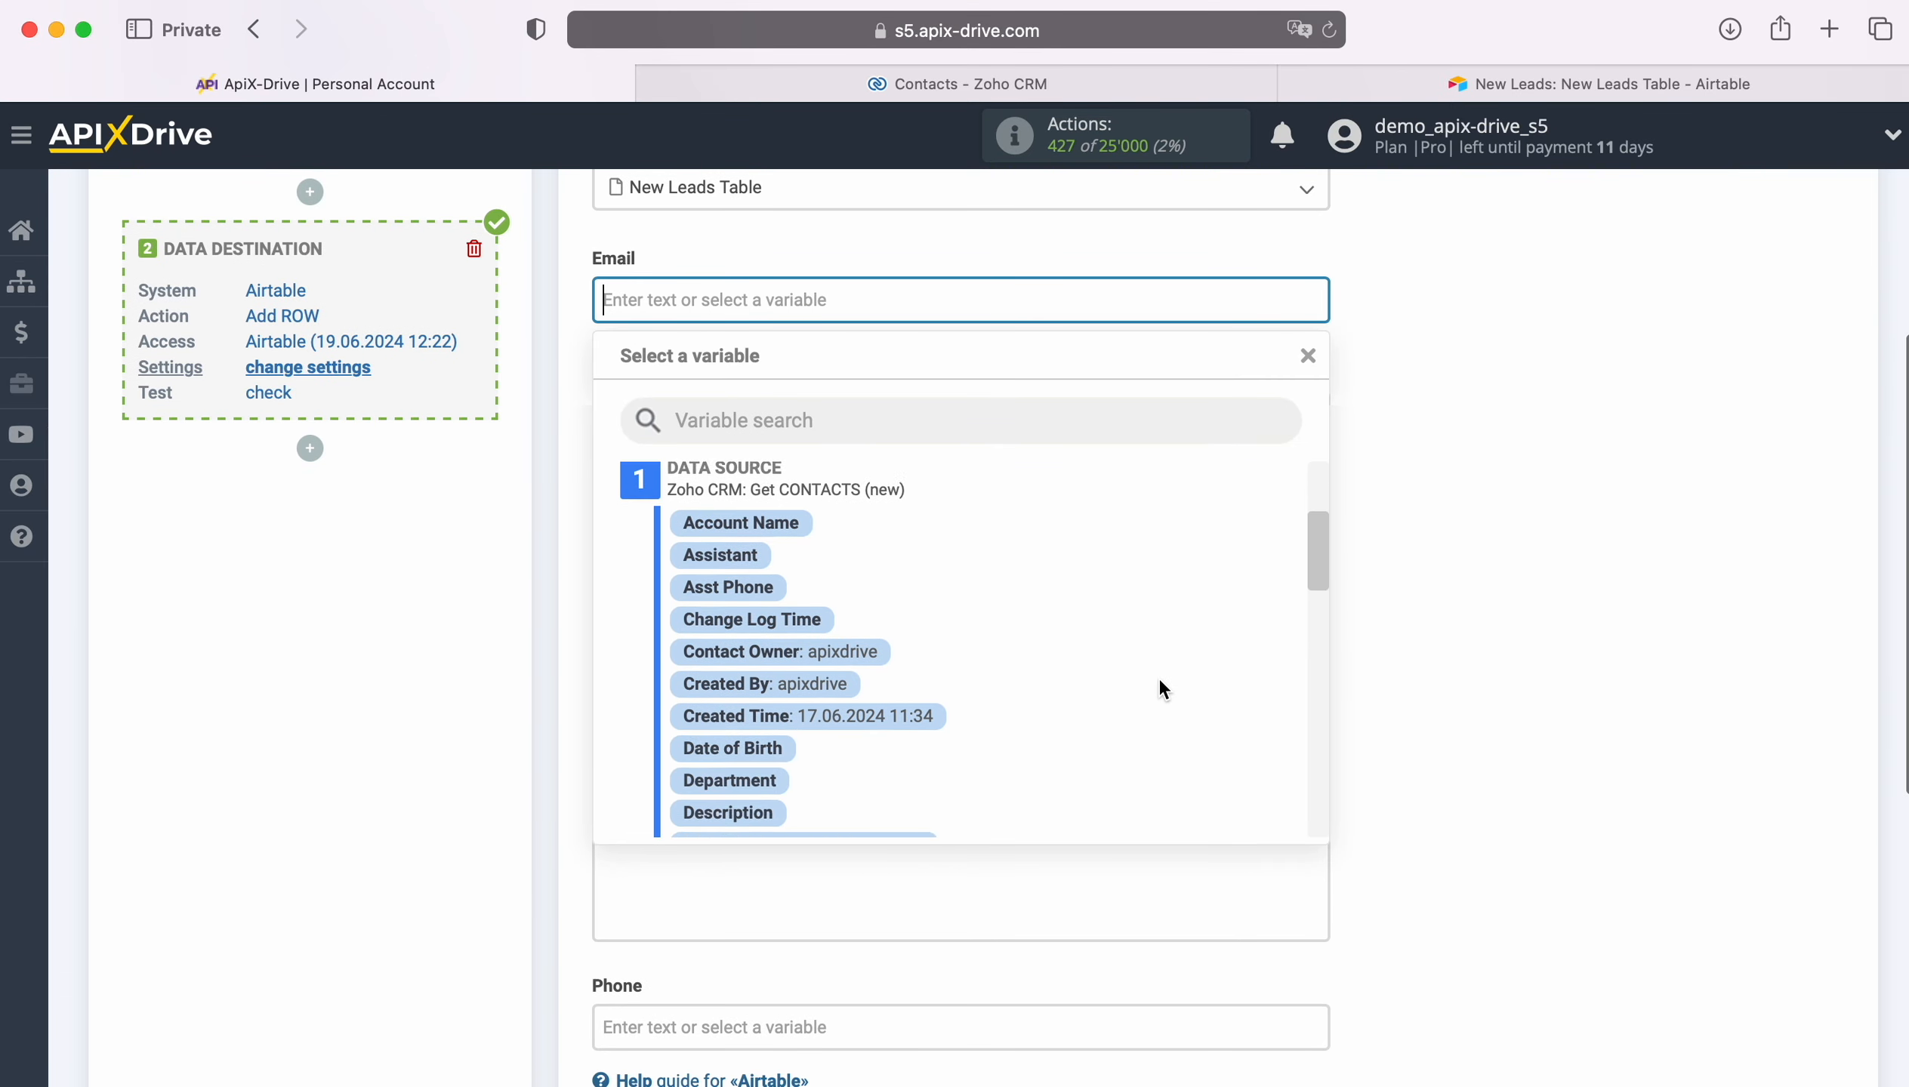
scroll(1159, 677, "down", 2)
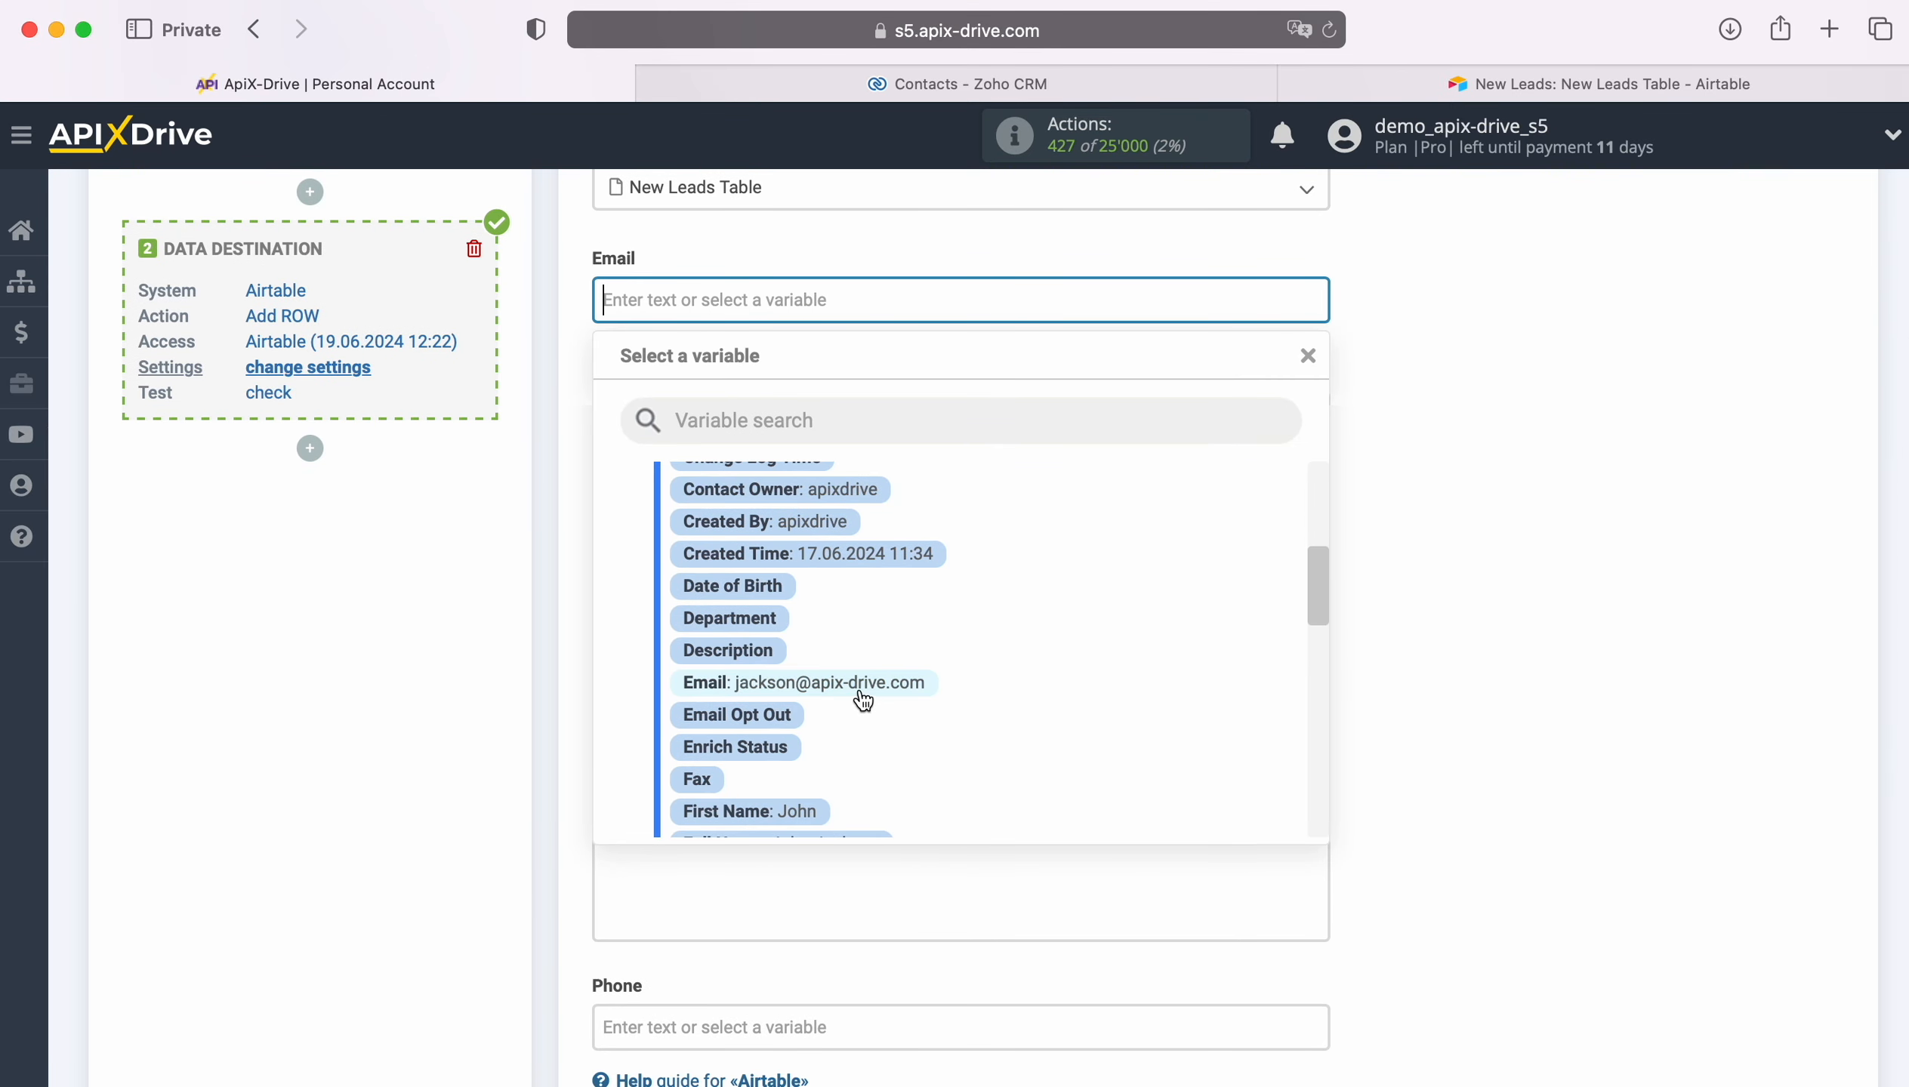
left_click(859, 684)
Step: Map the First name field to the Zoho CRM First Name variable
left_click(746, 406)
scroll(1014, 668, "down", 5)
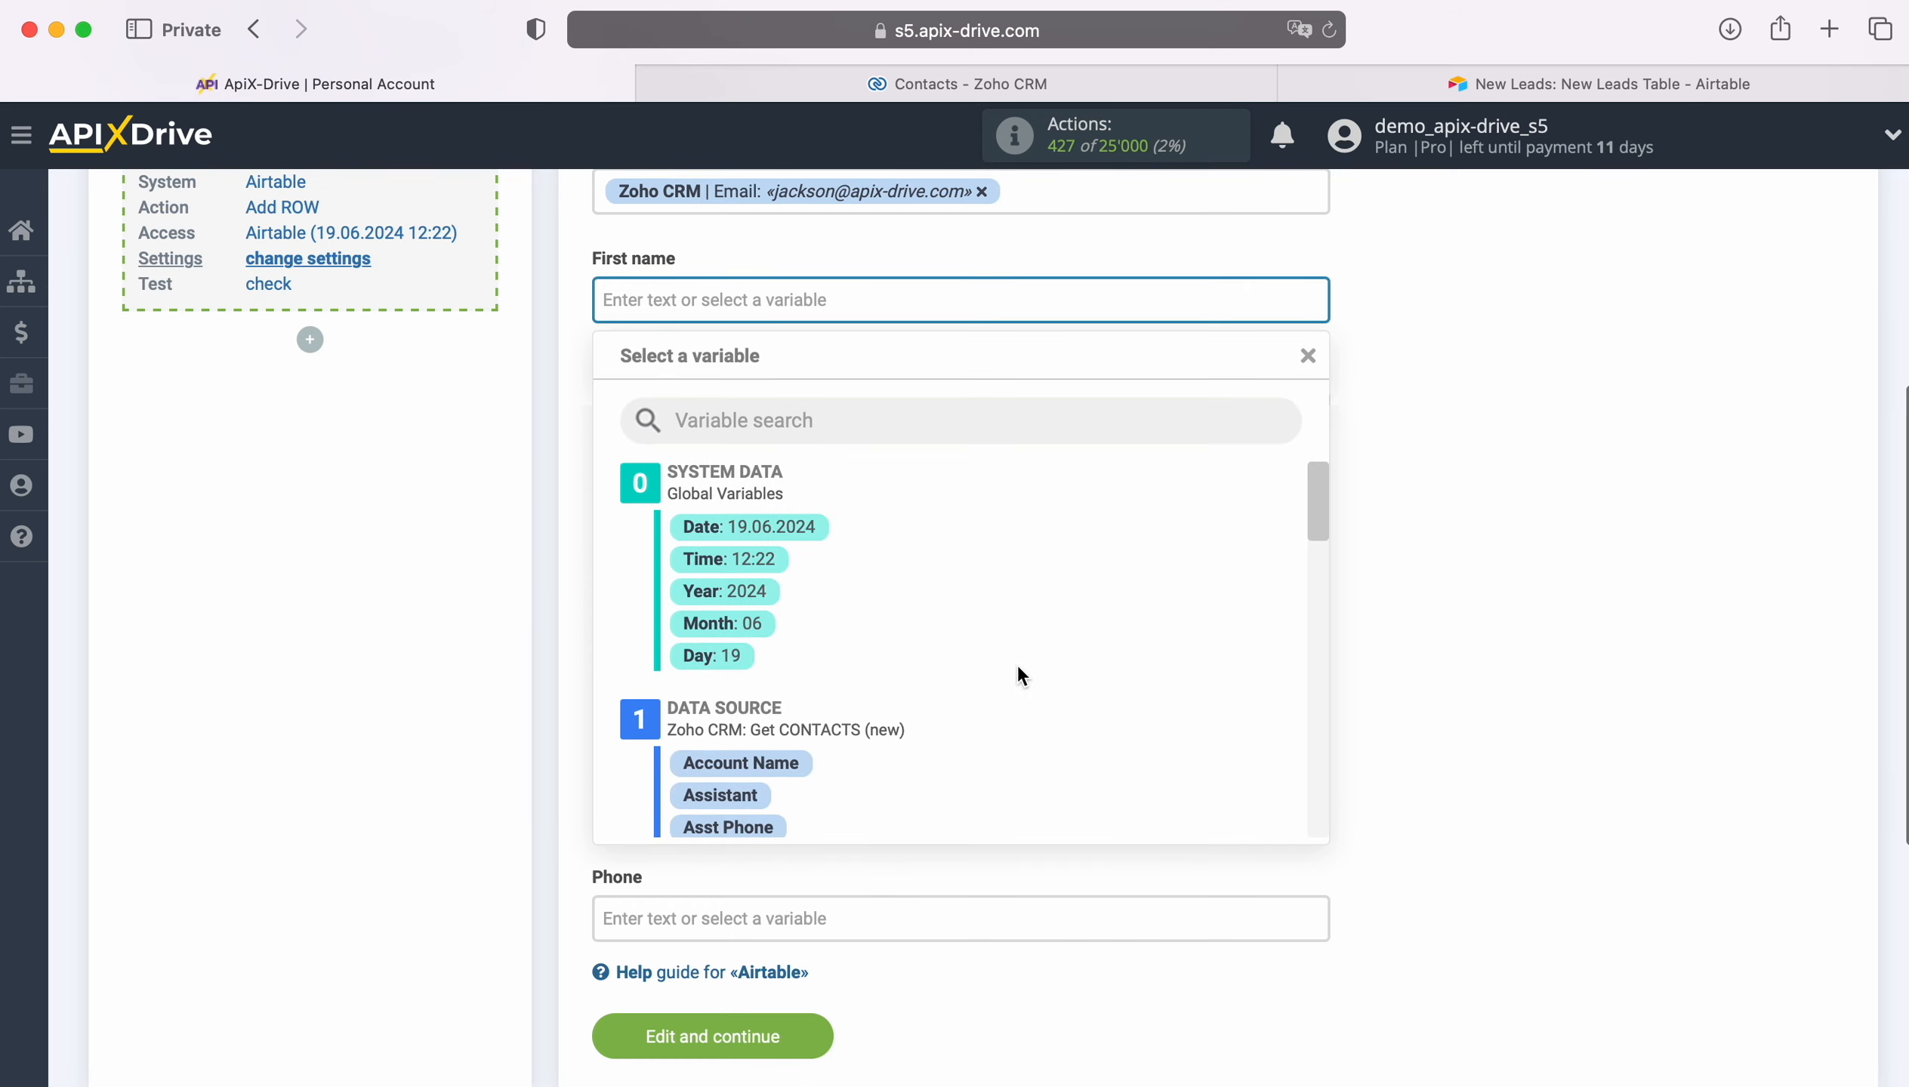
scroll(1141, 657, "down", 5)
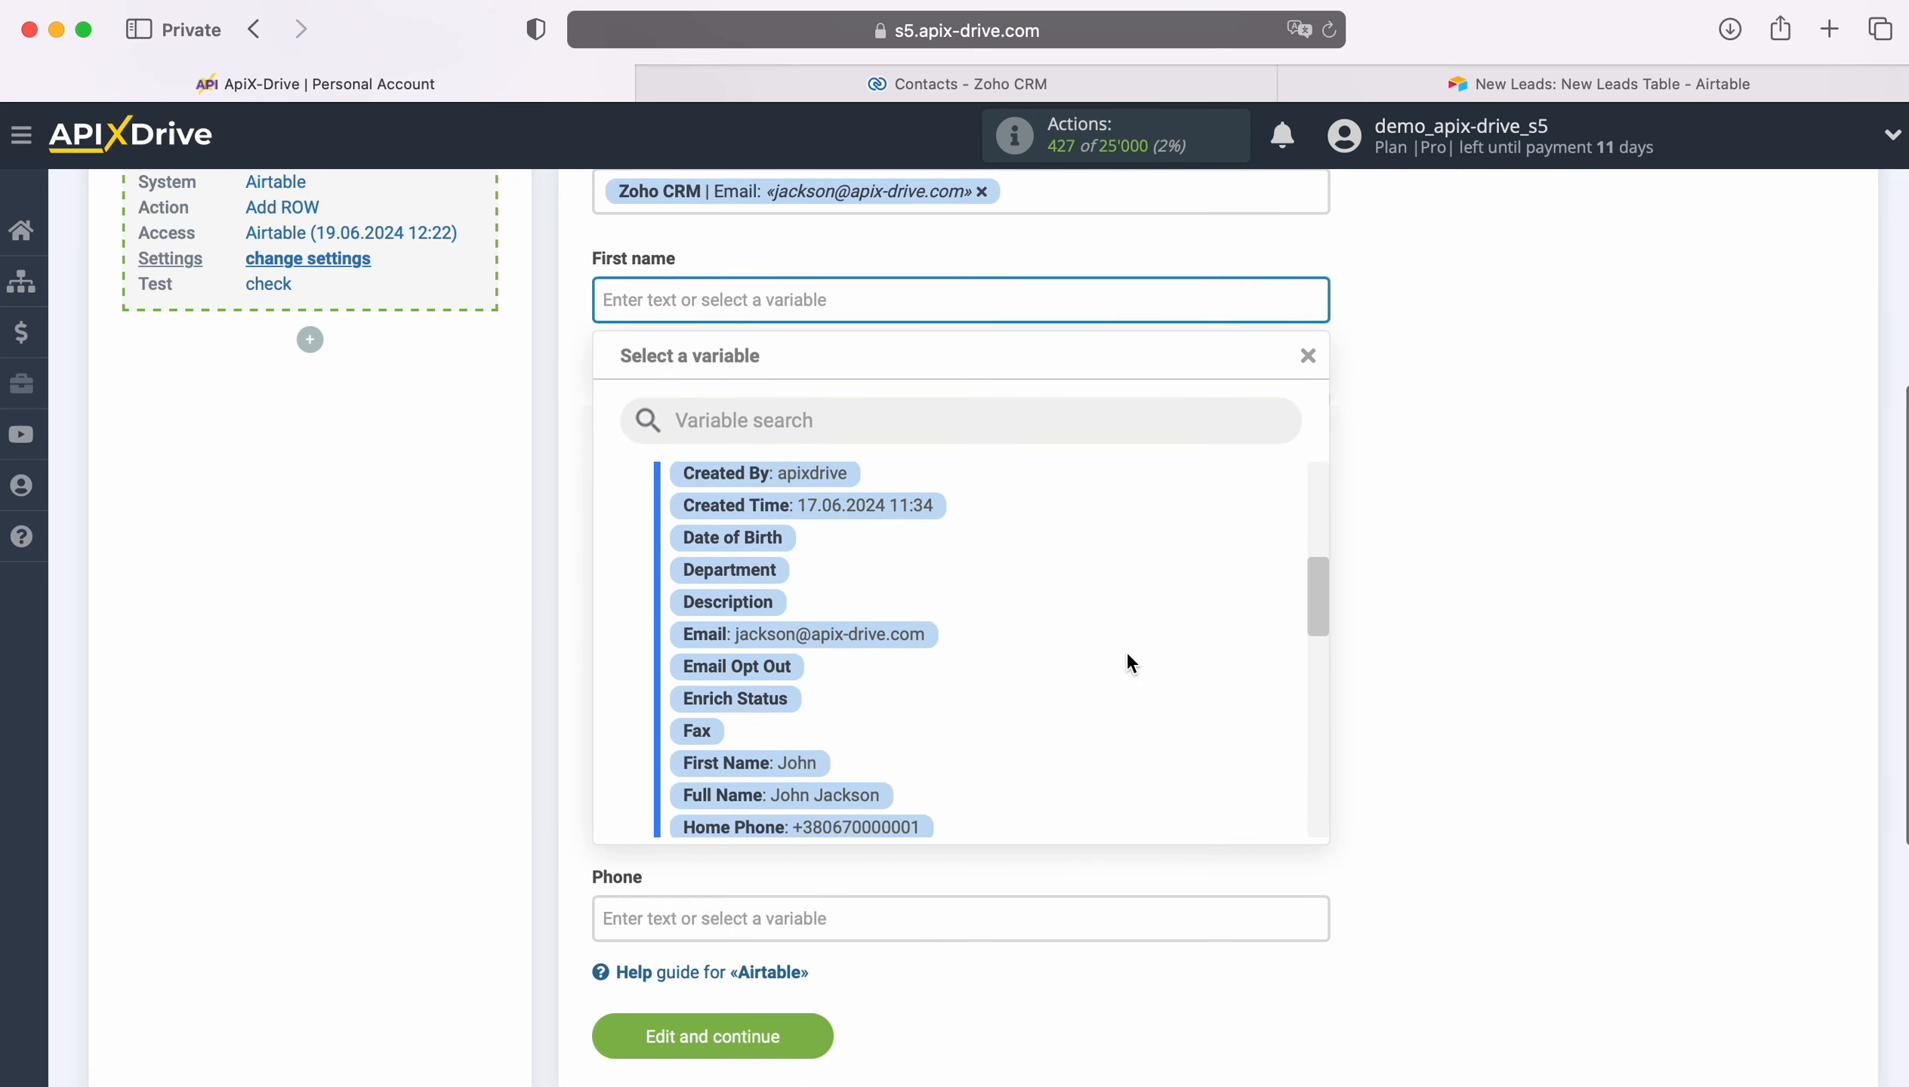
scroll(1131, 663, "down", 2)
left_click(807, 670)
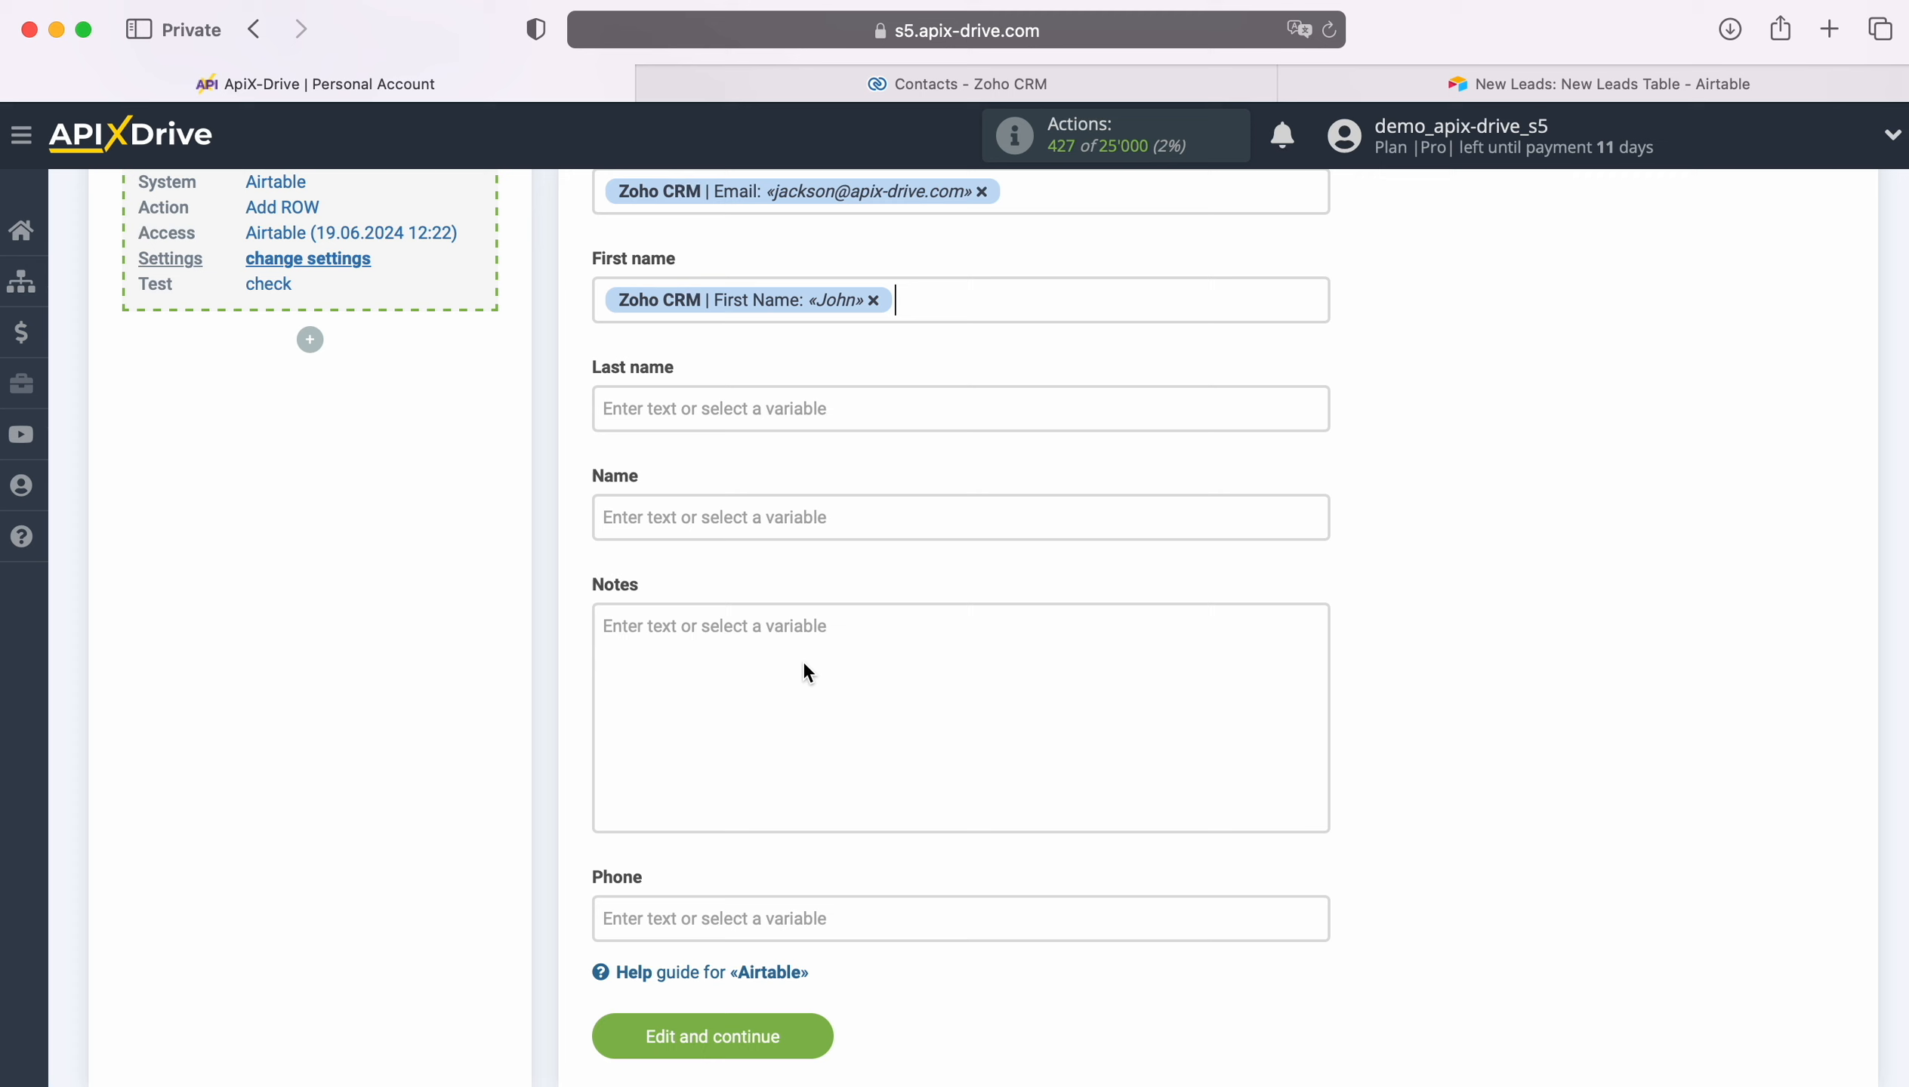
Step: Map the Last name field to the Zoho CRM Last Name variable
left_click(723, 407)
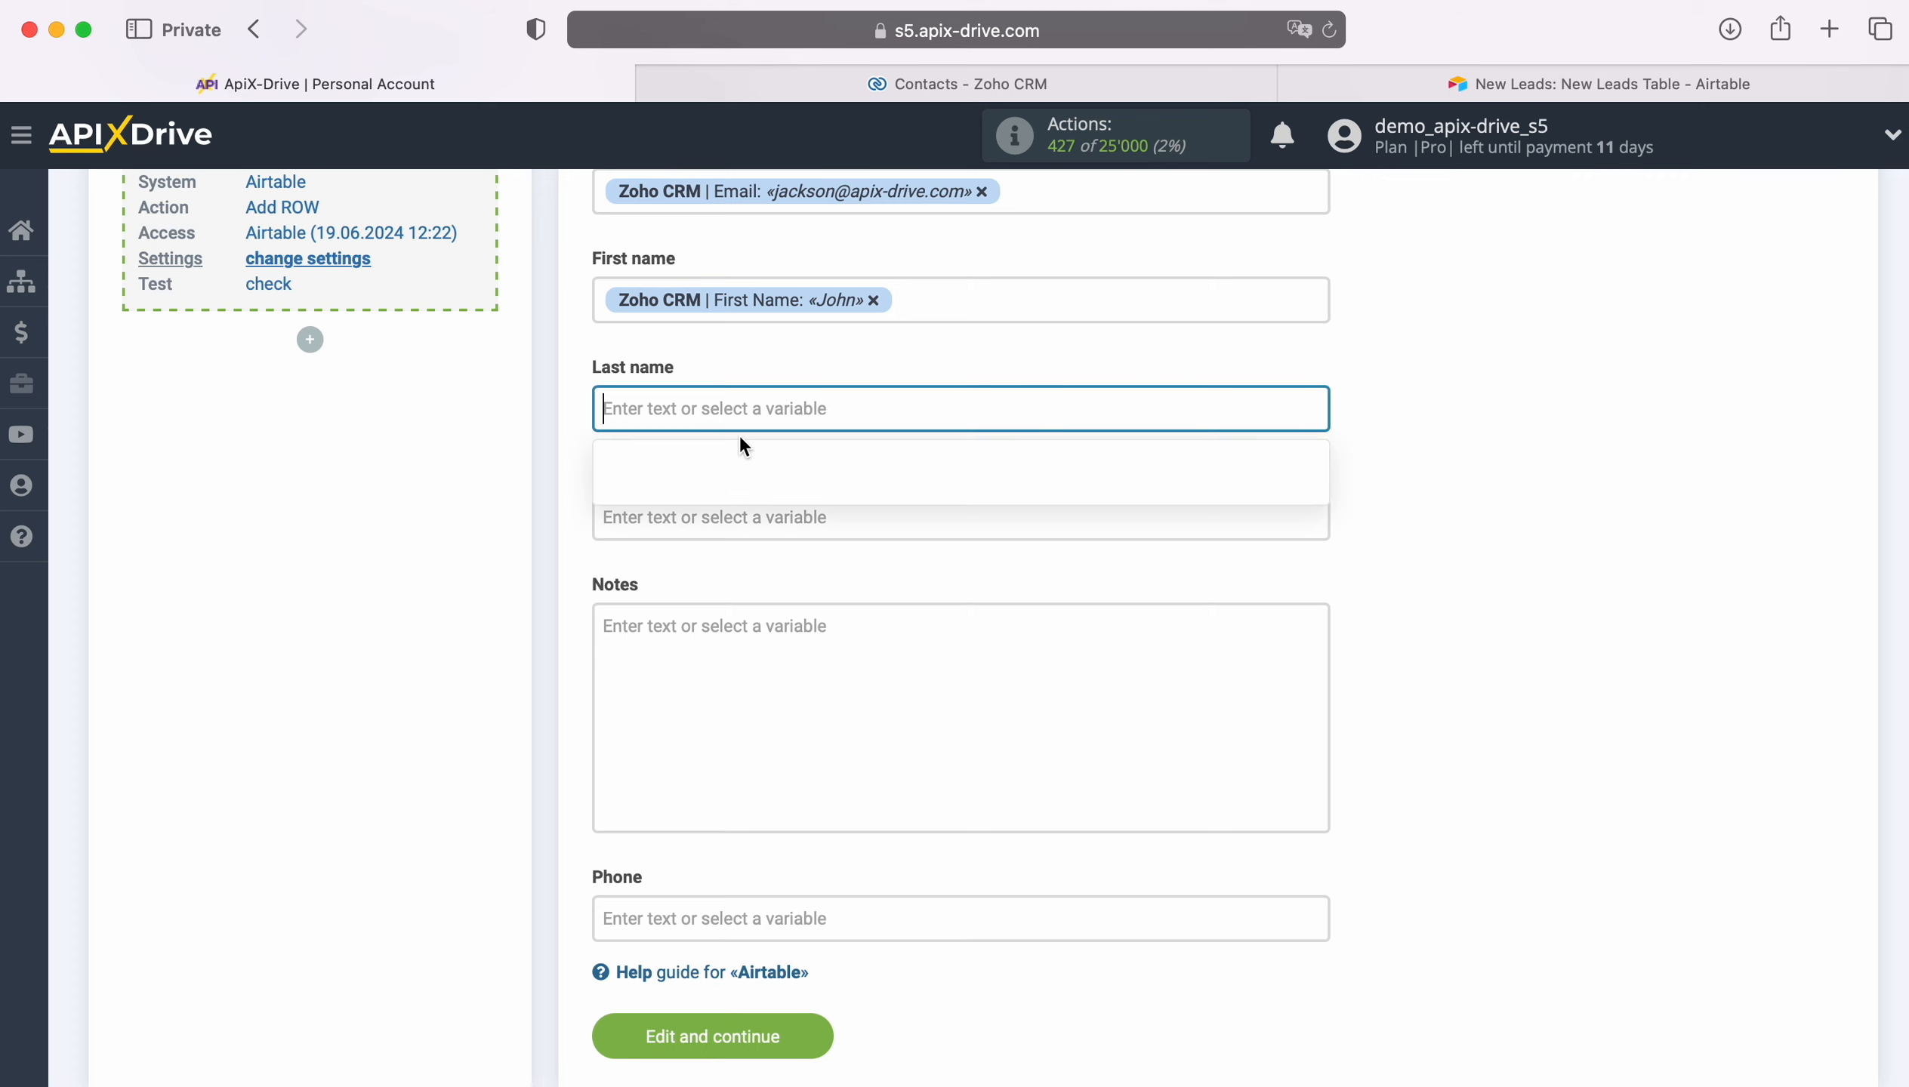
scroll(1113, 674, "down", 3)
scroll(1113, 672, "down", 5)
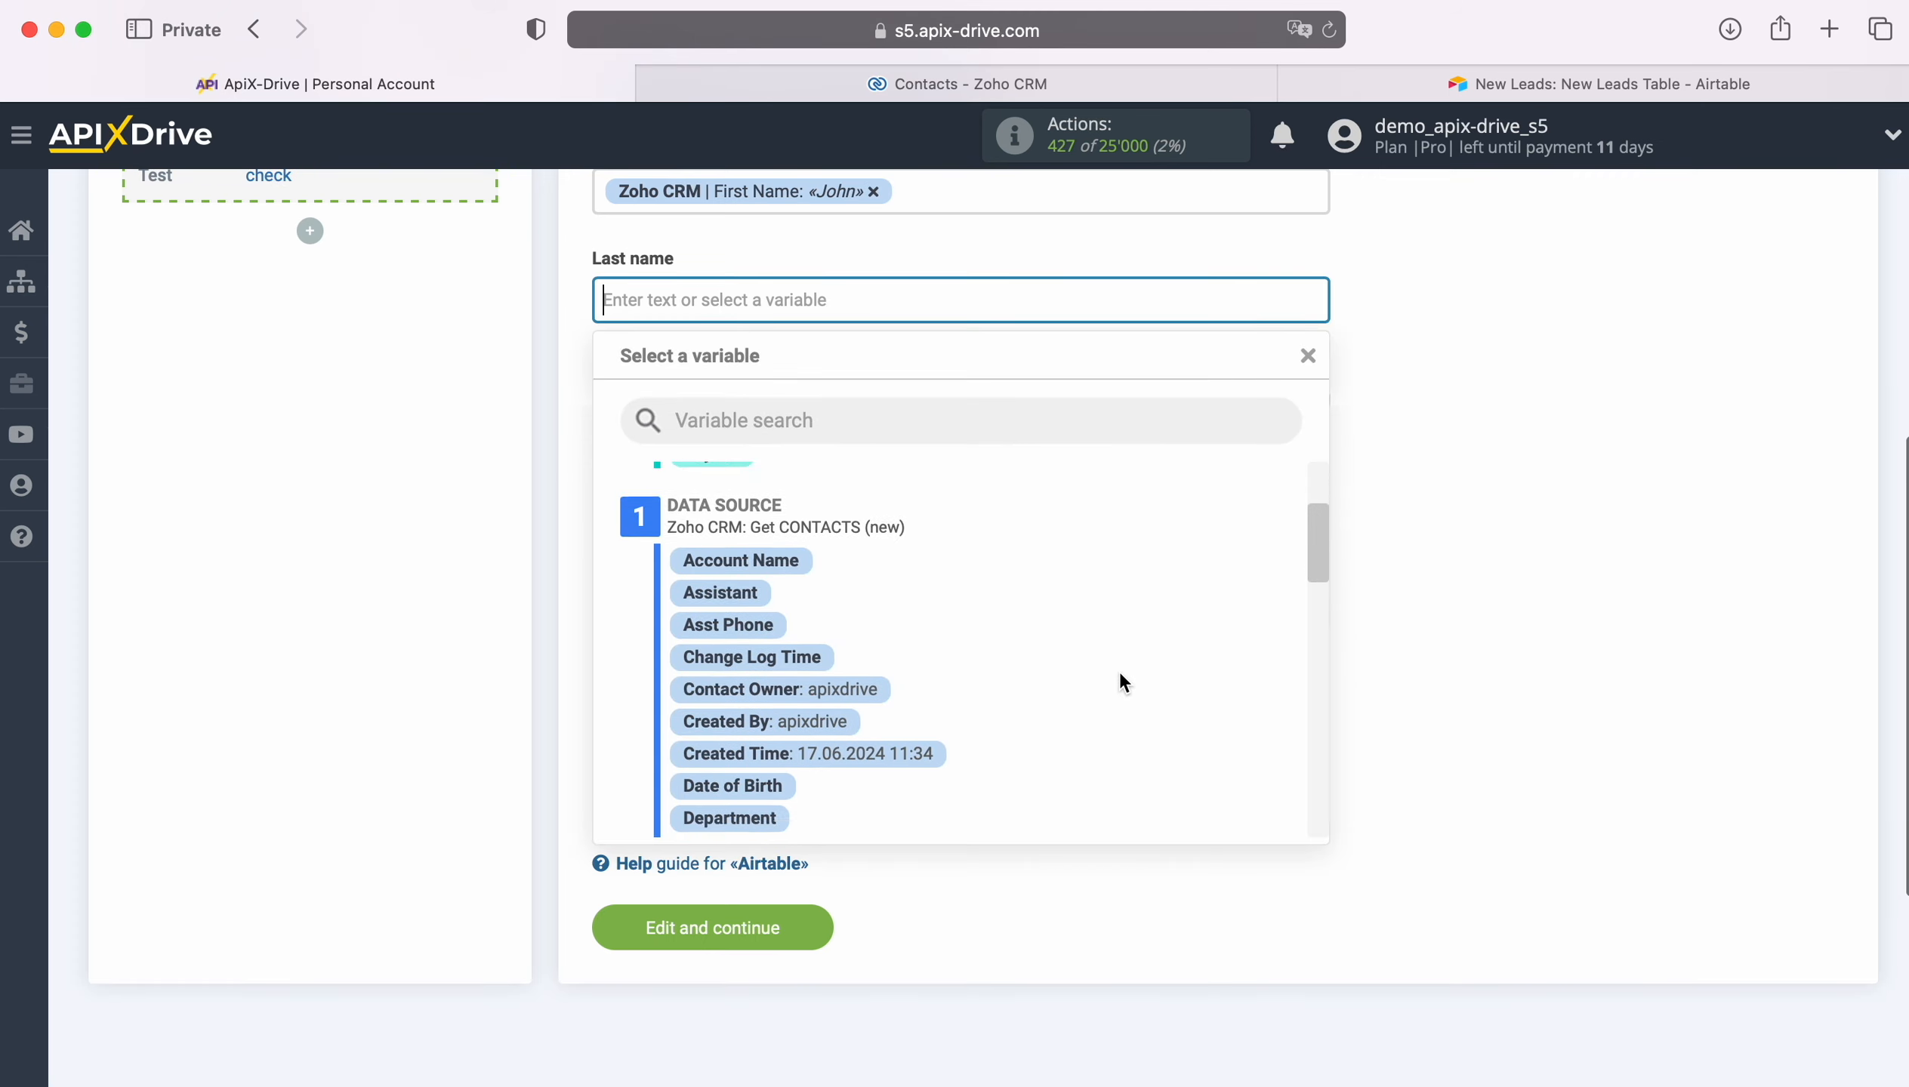
scroll(1119, 669, "down", 4)
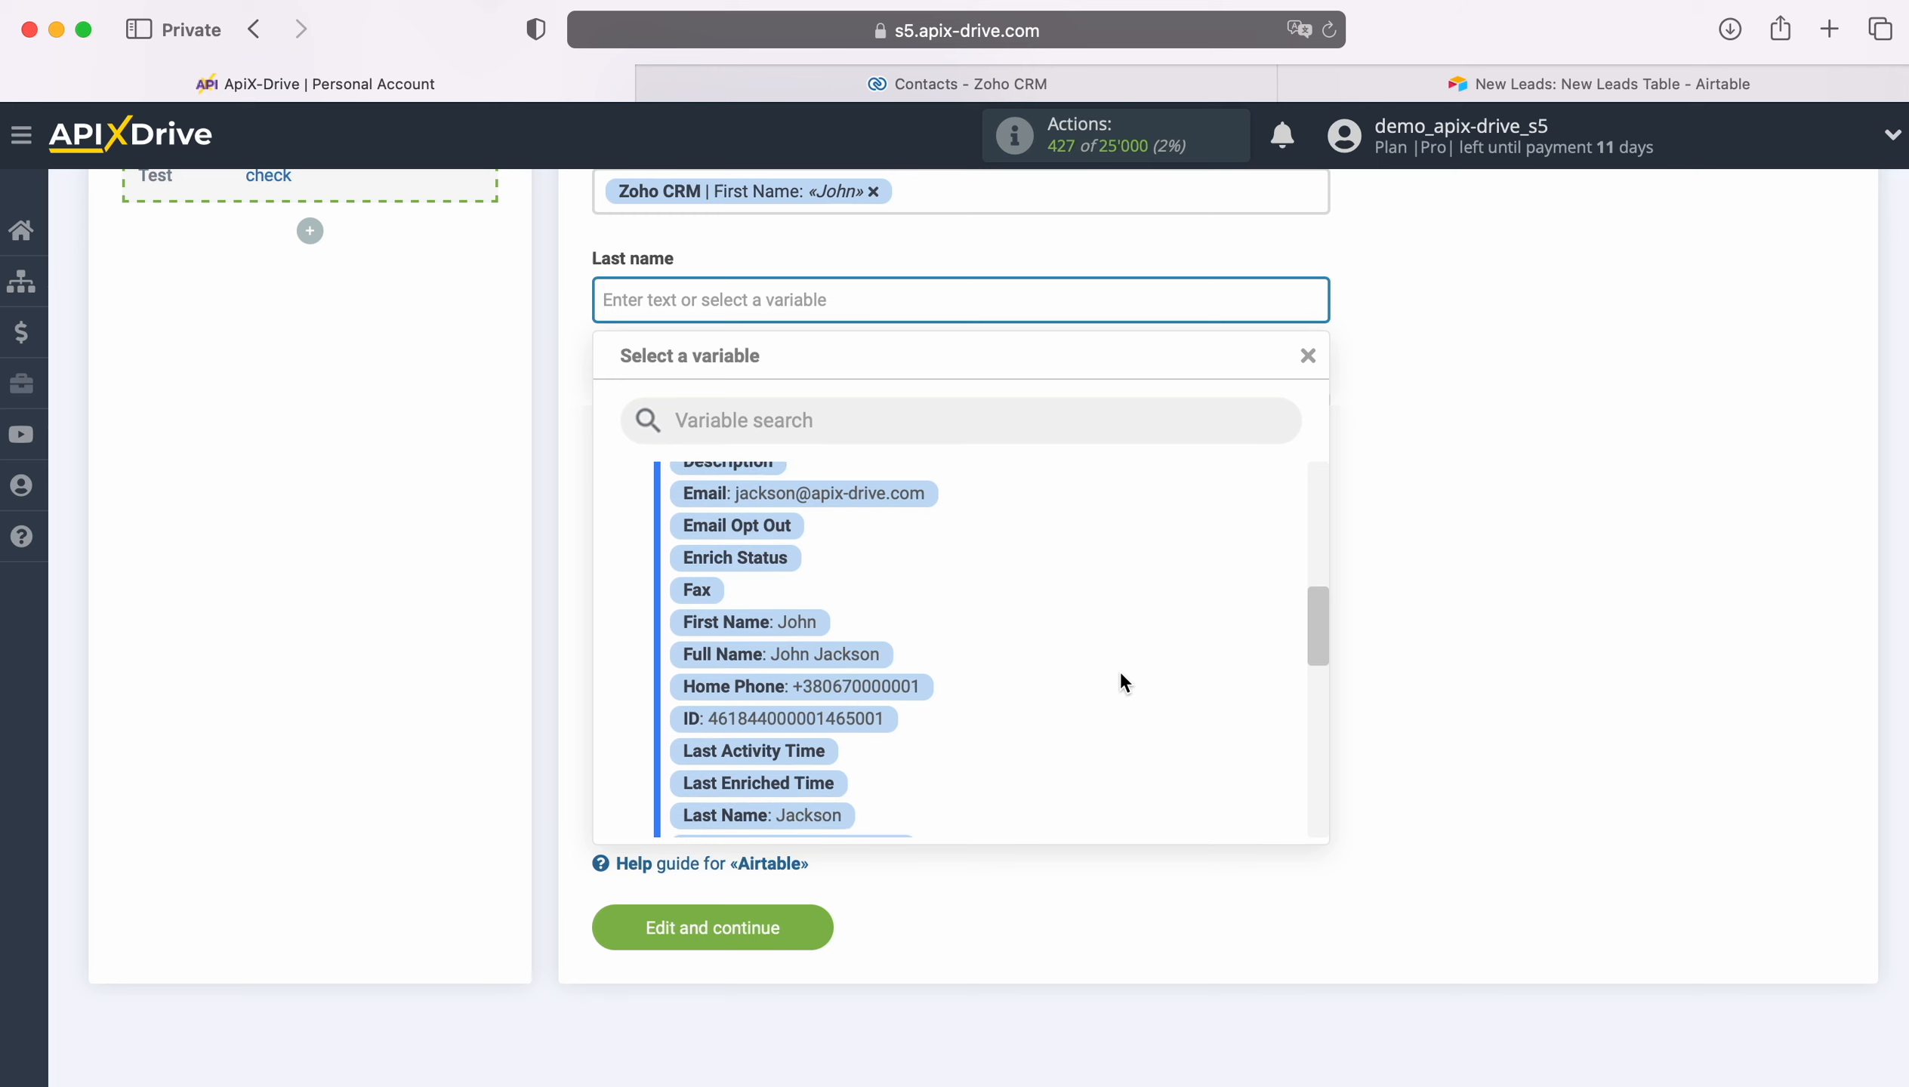
left_click(787, 712)
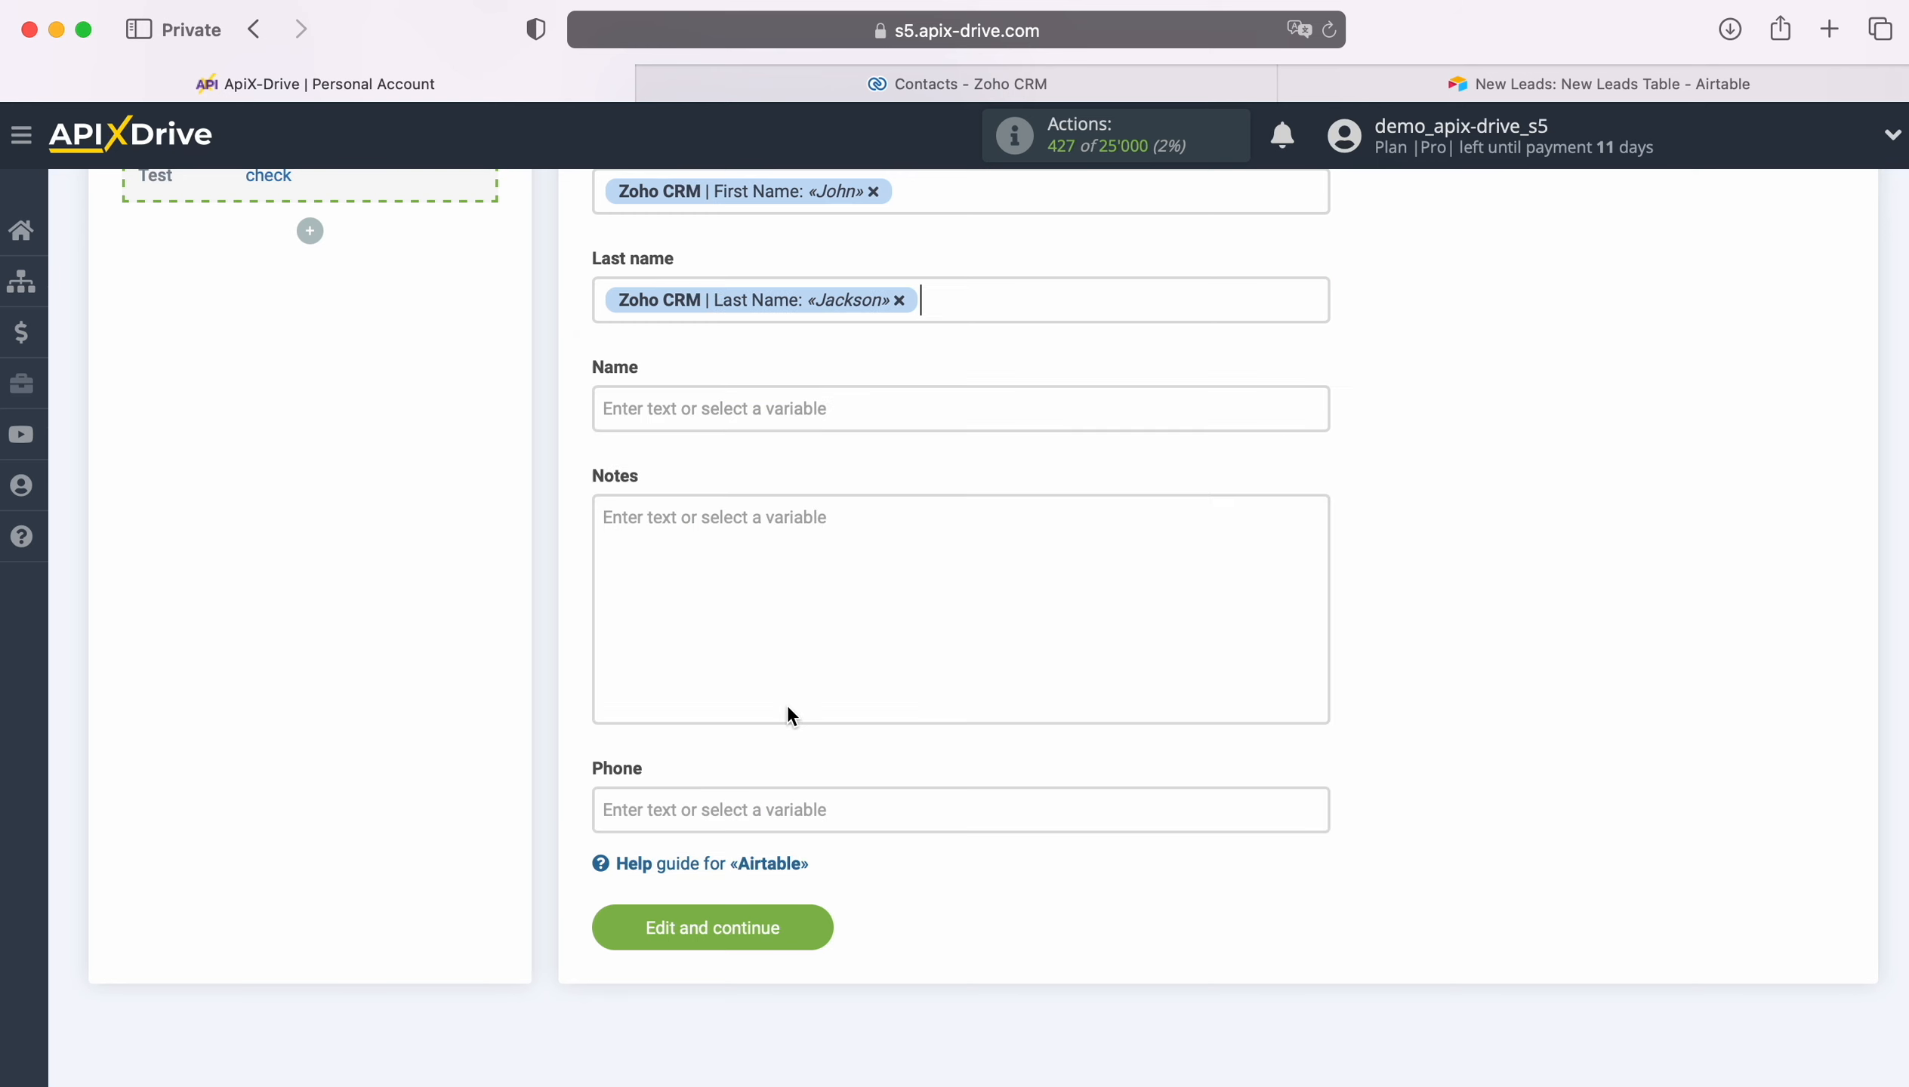
Step: Map the Name field to the Zoho CRM Full Name variable
left_click(731, 409)
scroll(1119, 686, "down", 6)
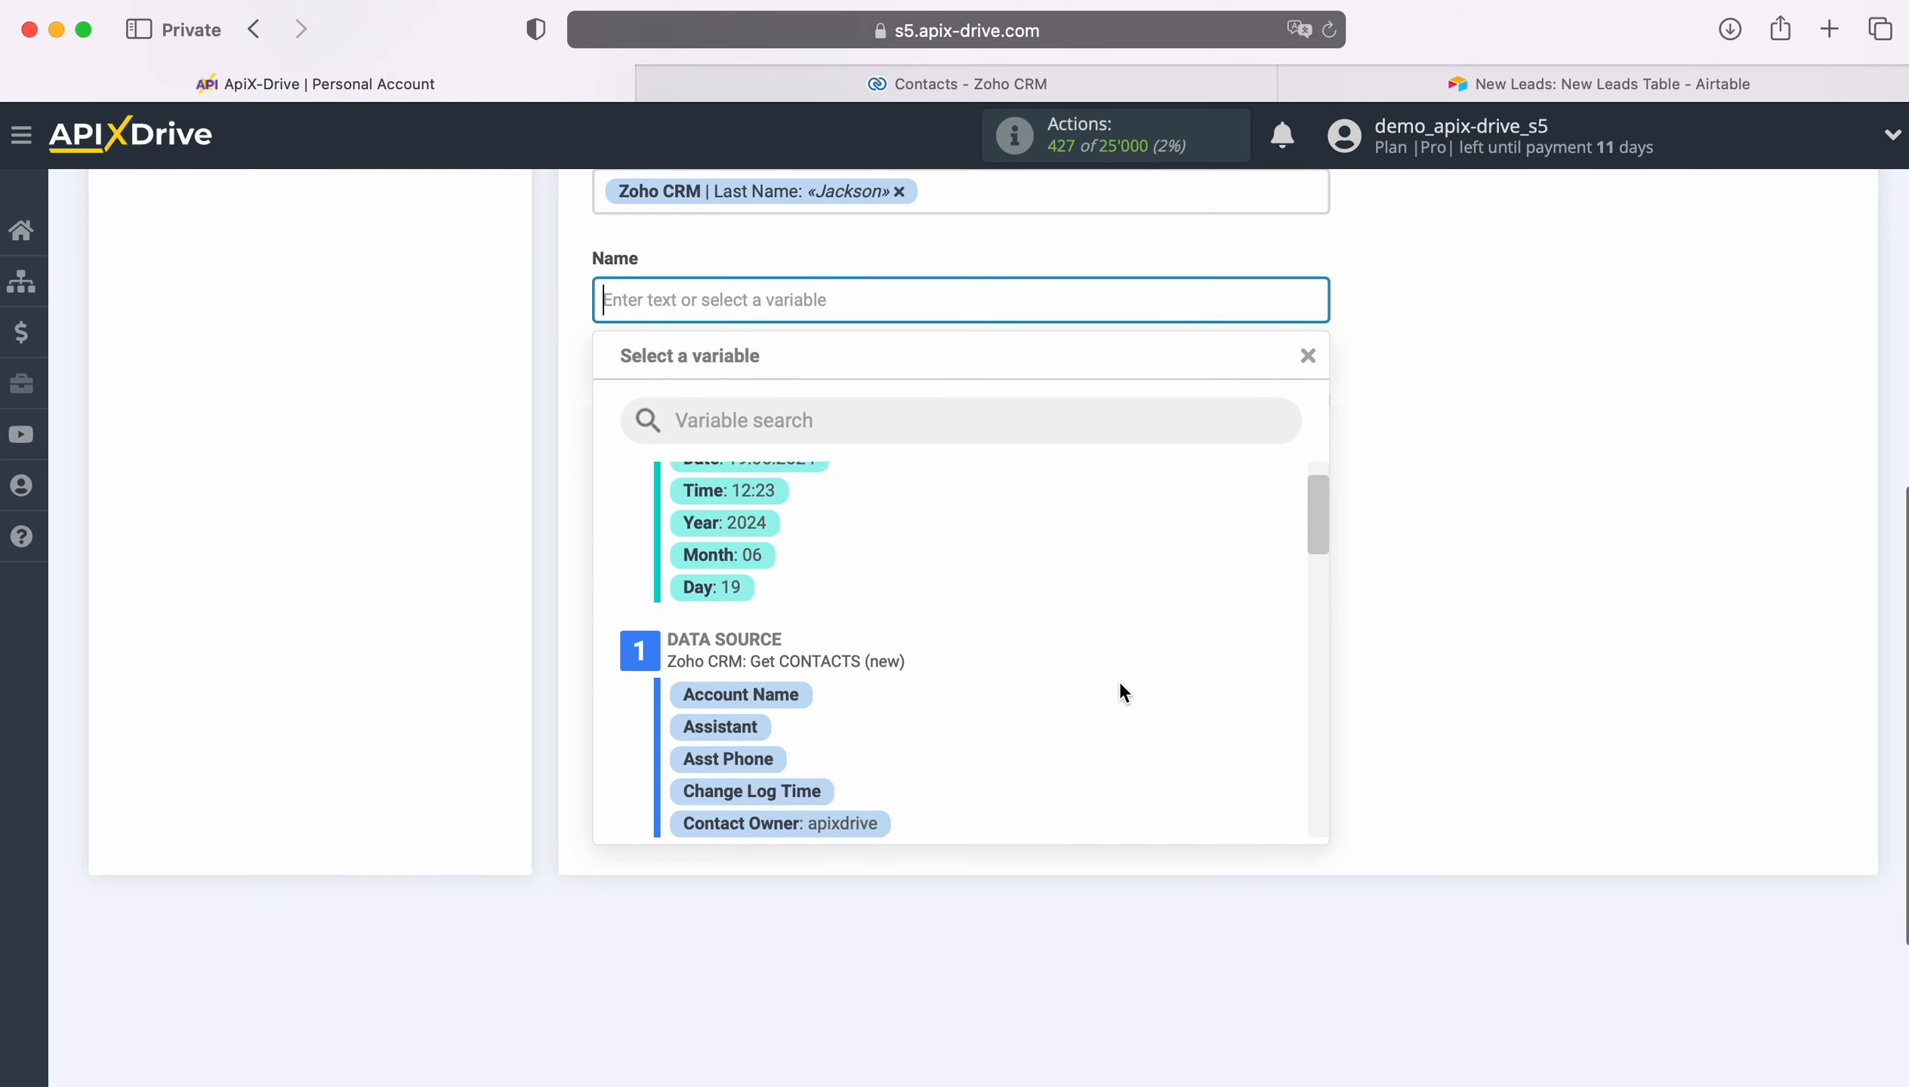
scroll(1119, 685, "down", 3)
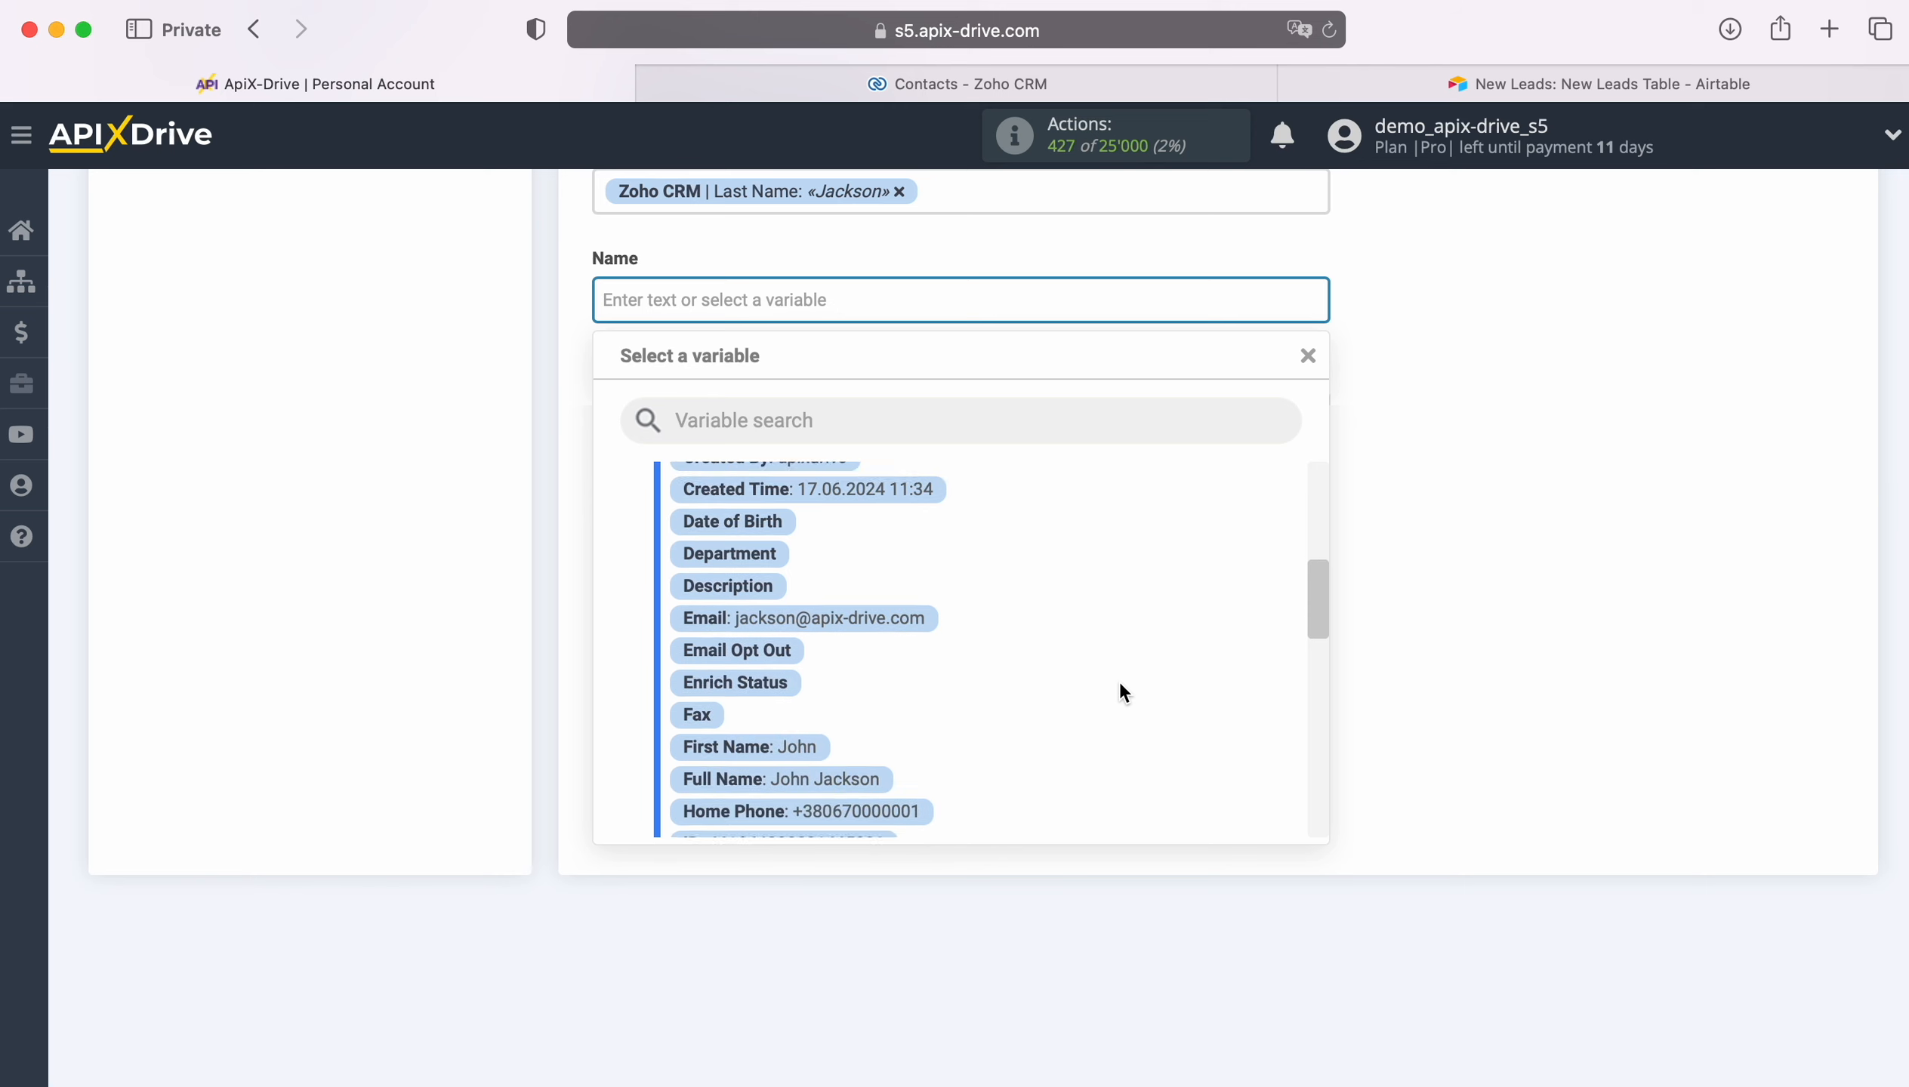
left_click(846, 636)
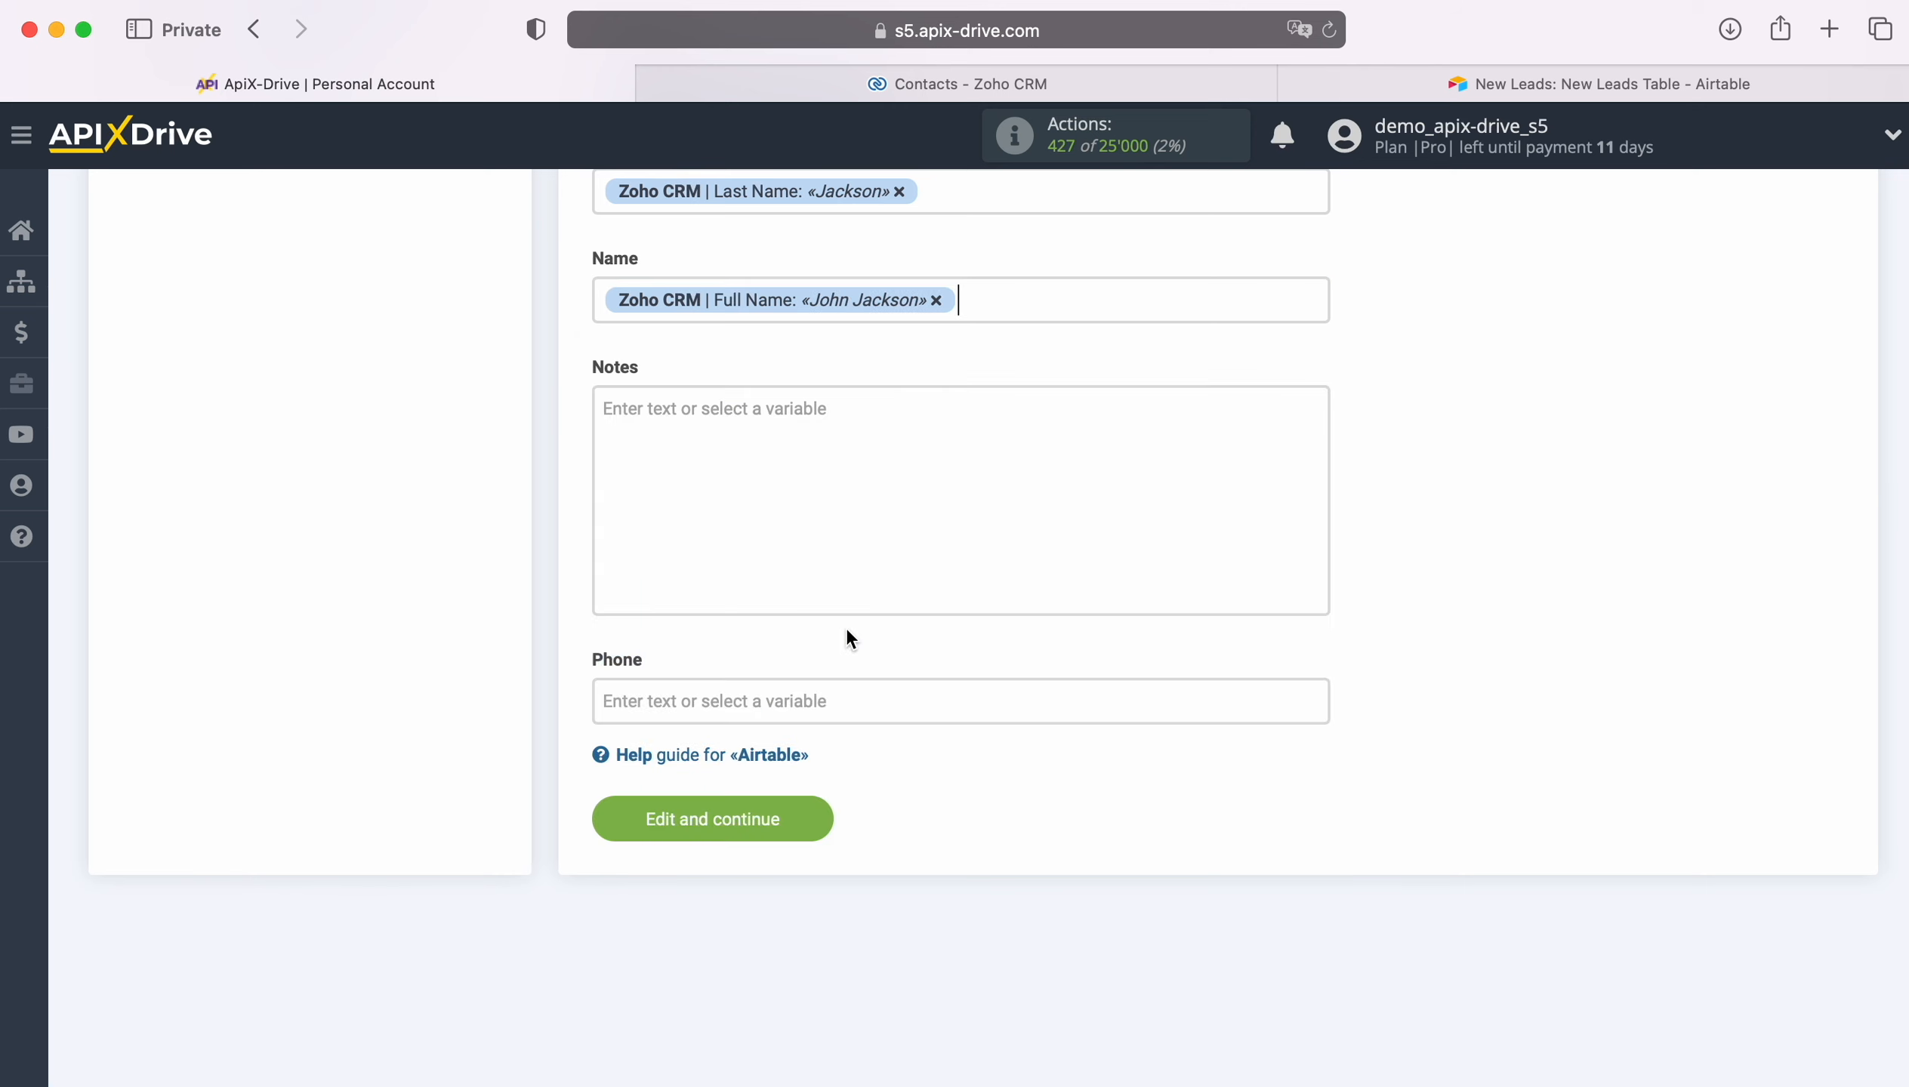
Step: Enter "New Contact from ZohoCRM" as the Notes field text
left_click(720, 404)
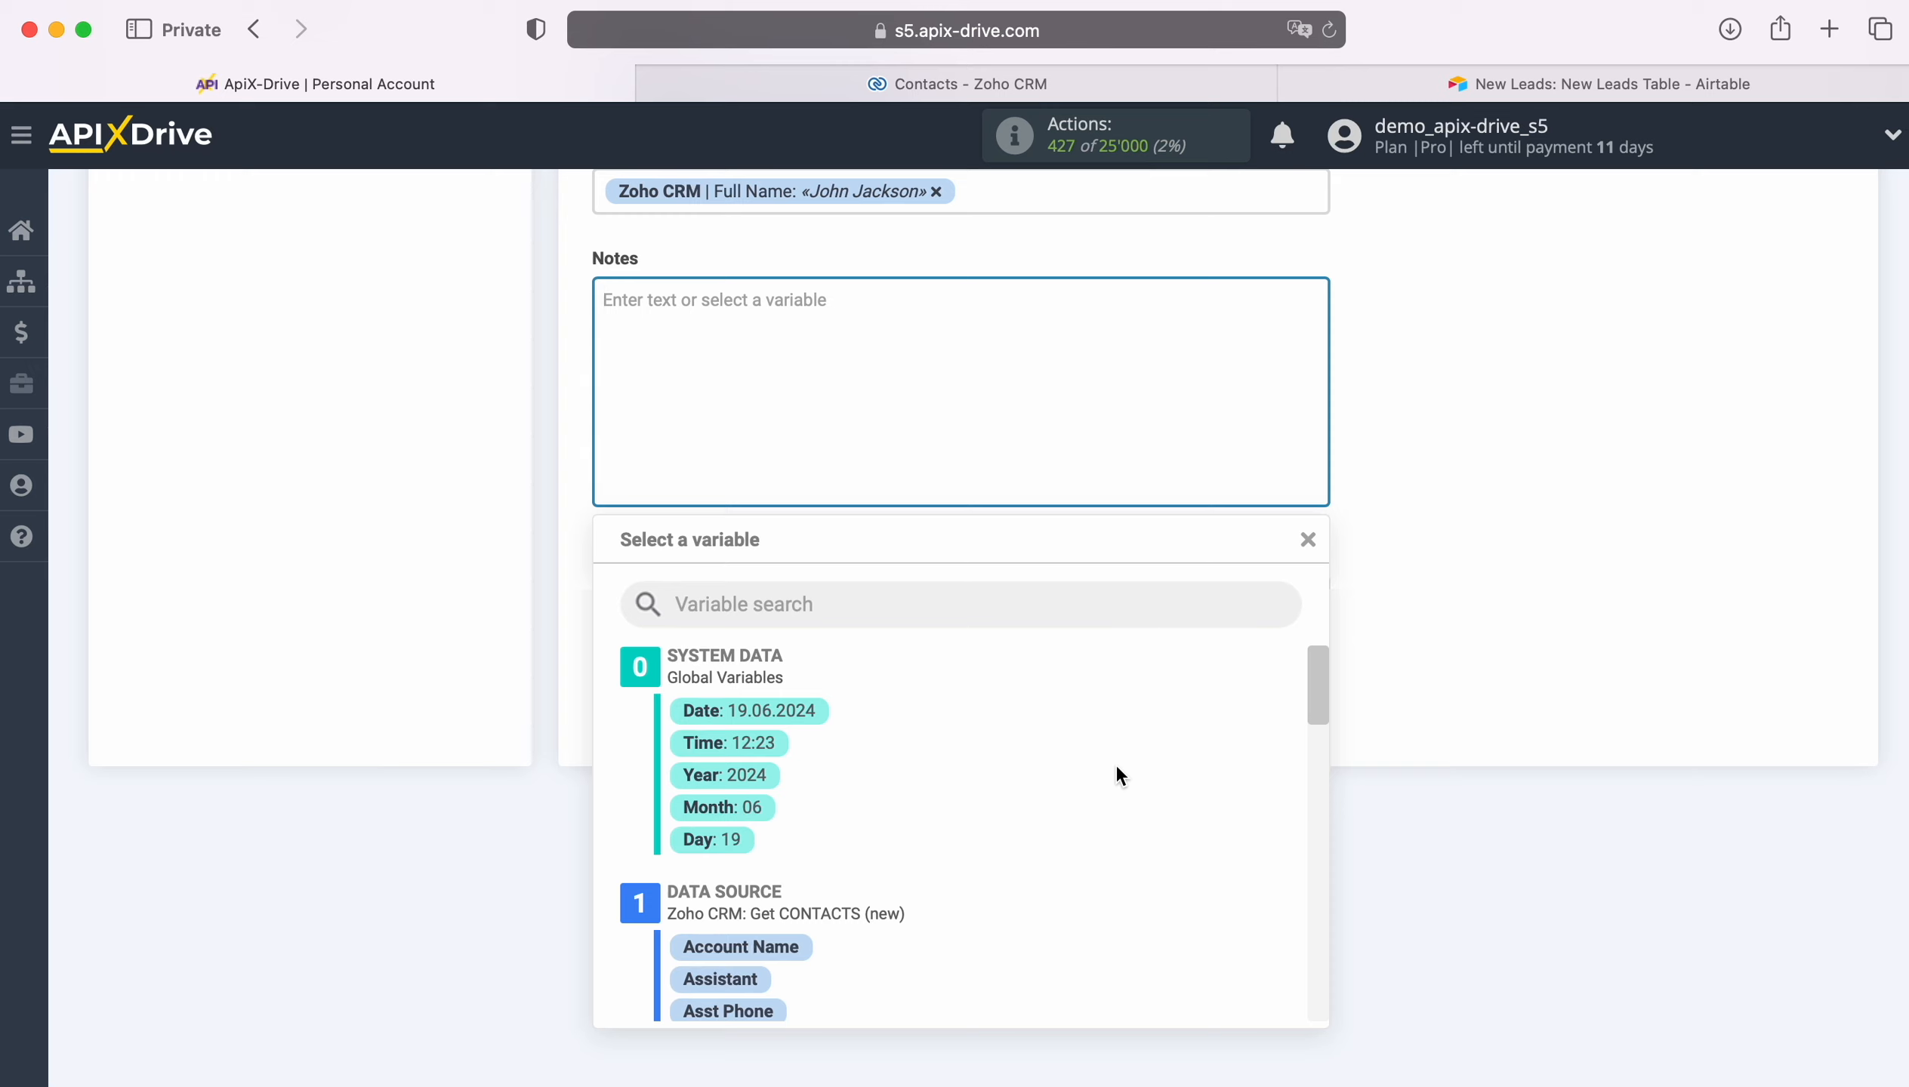
type("New Co")
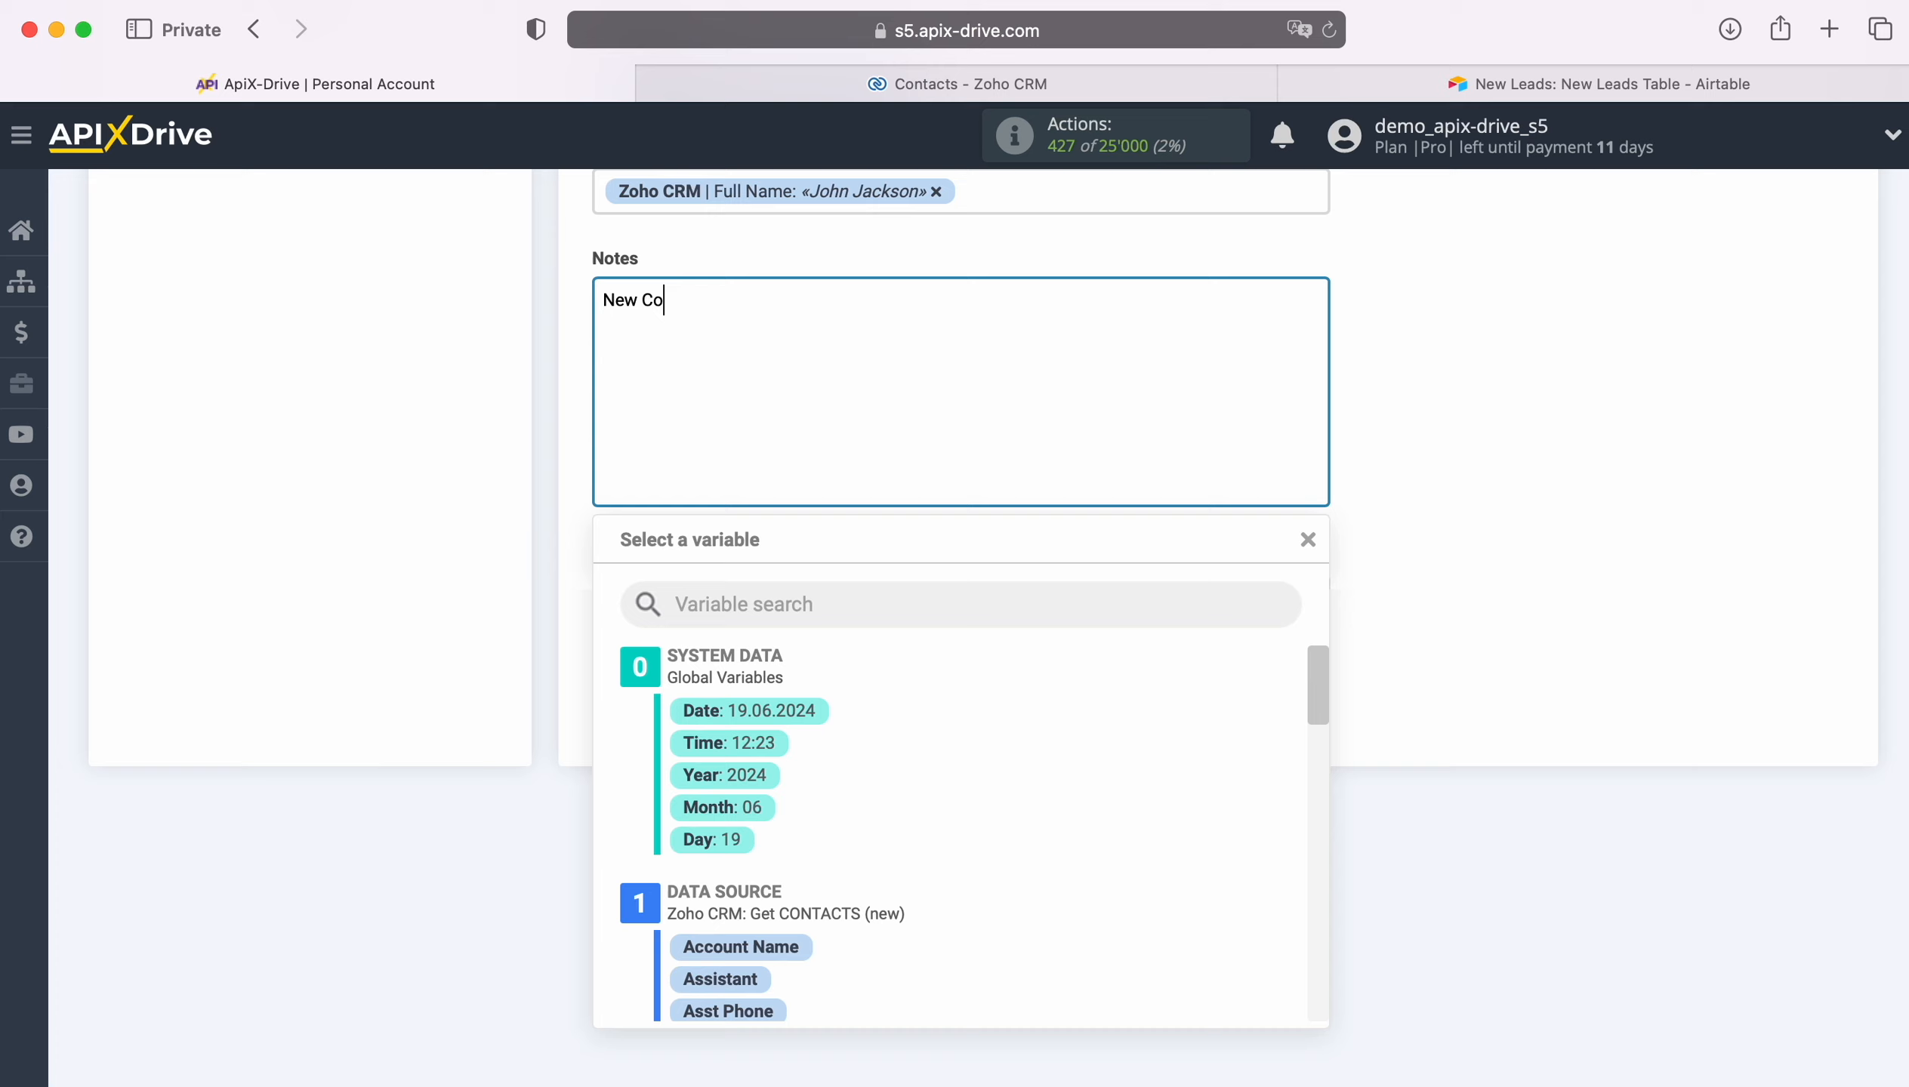
type("ntact from ZohoCRM")
left_click(340, 647)
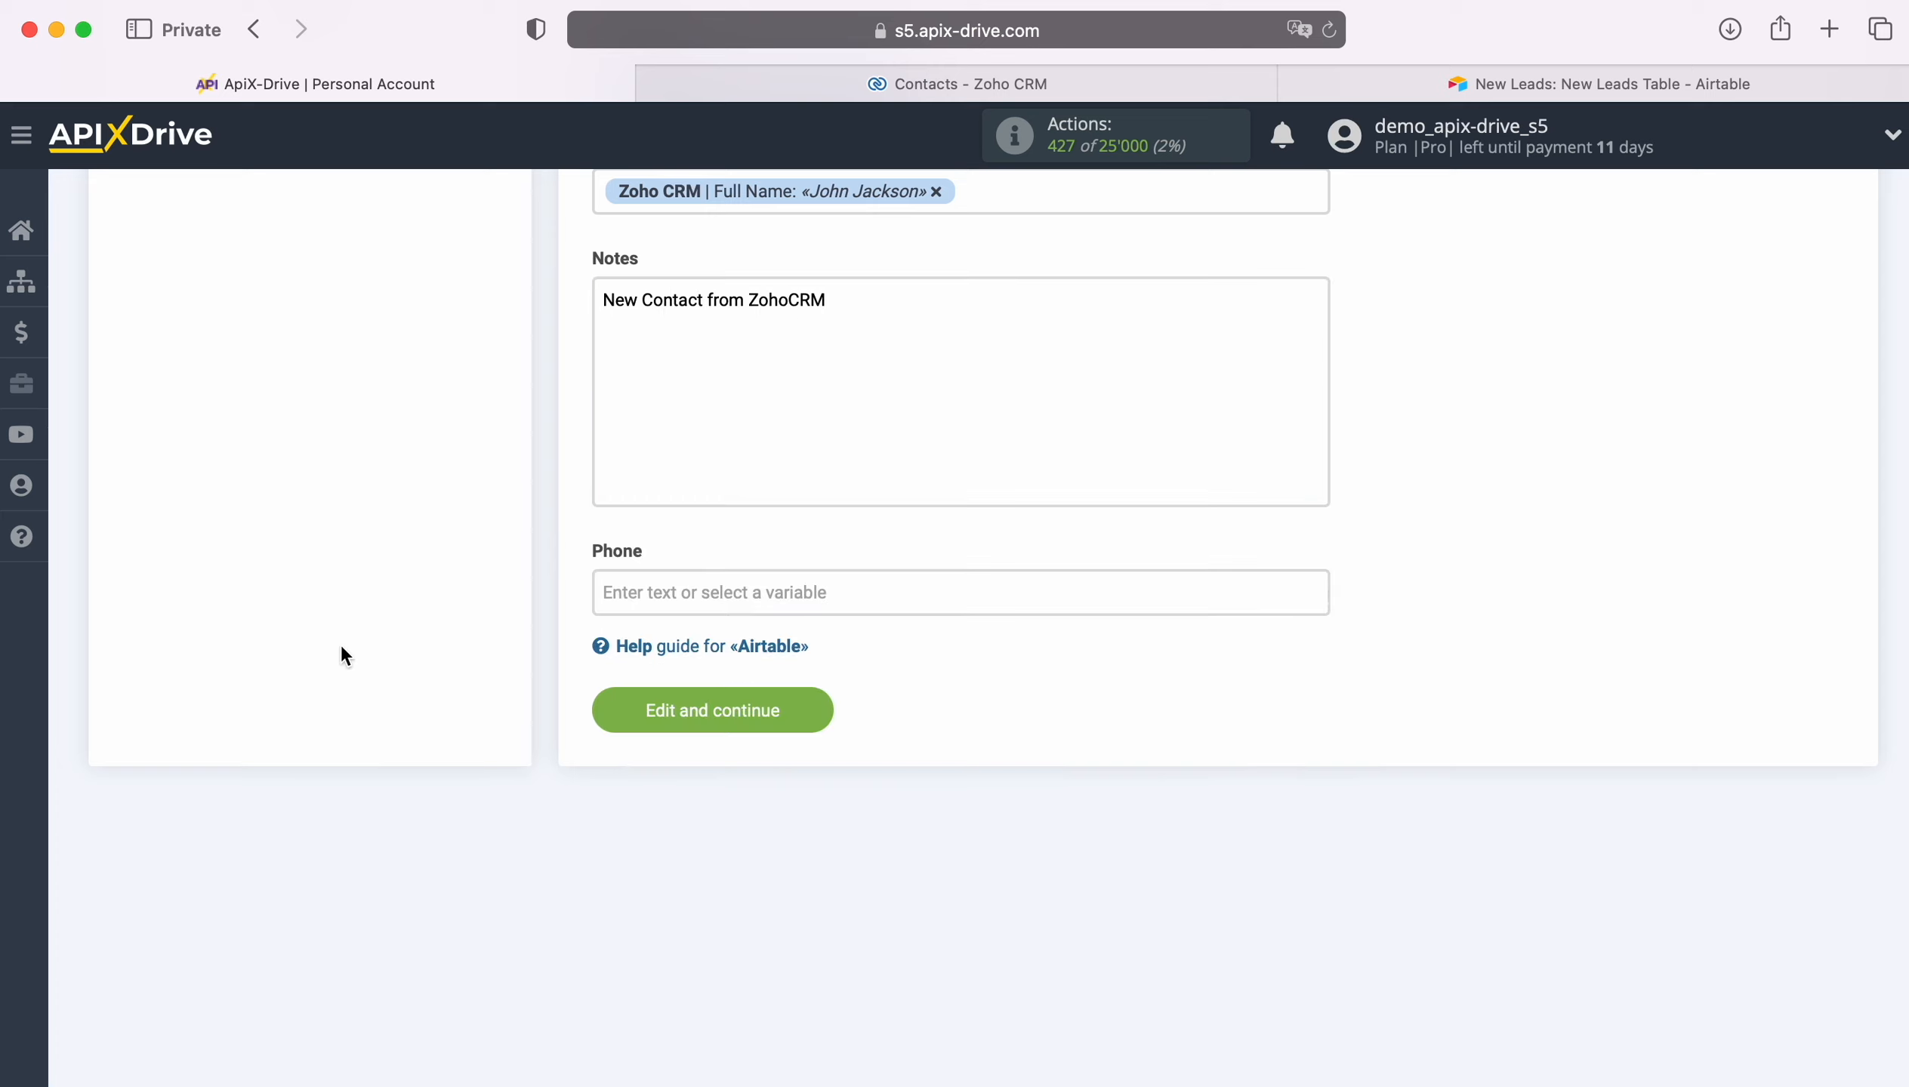
Step: Map the Phone field to the Zoho CRM Phone variable and save the destination settings
left_click(726, 592)
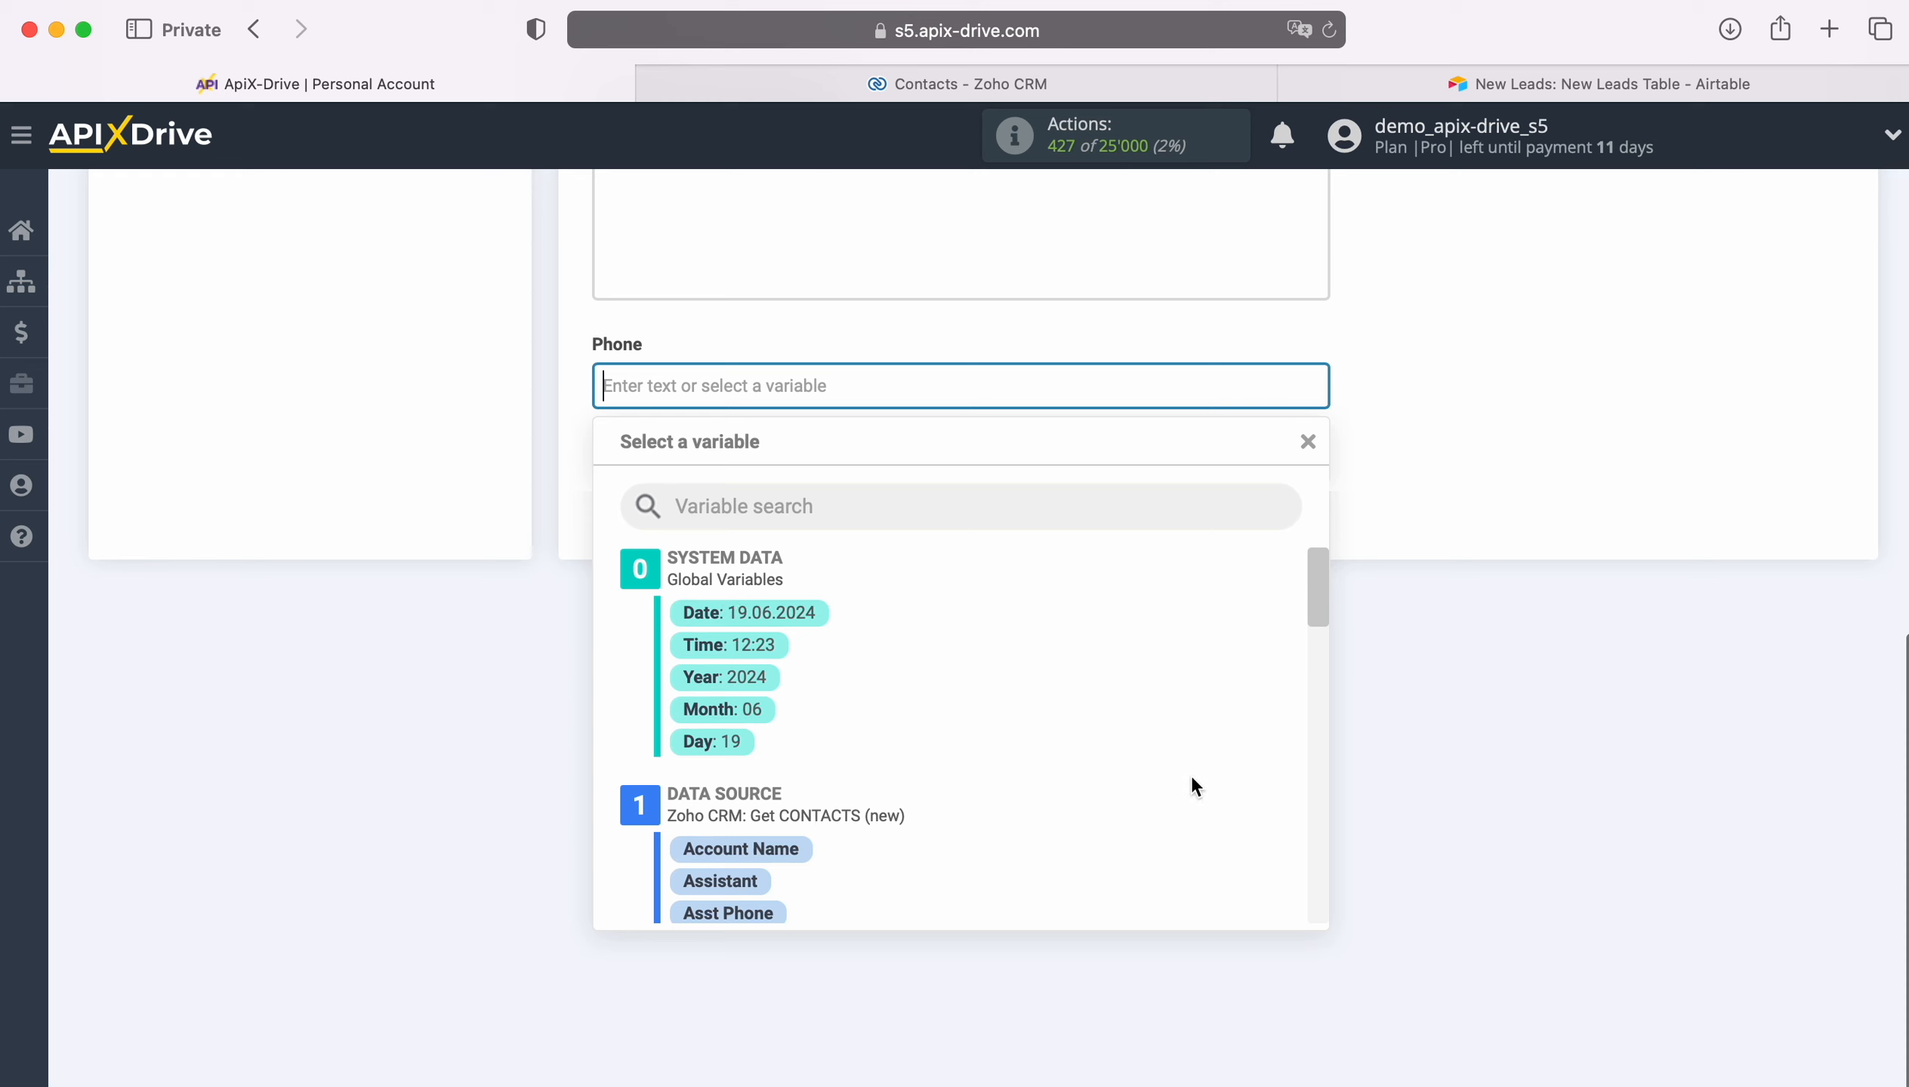
scroll(1191, 774, "down", 3)
scroll(1194, 778, "down", 10)
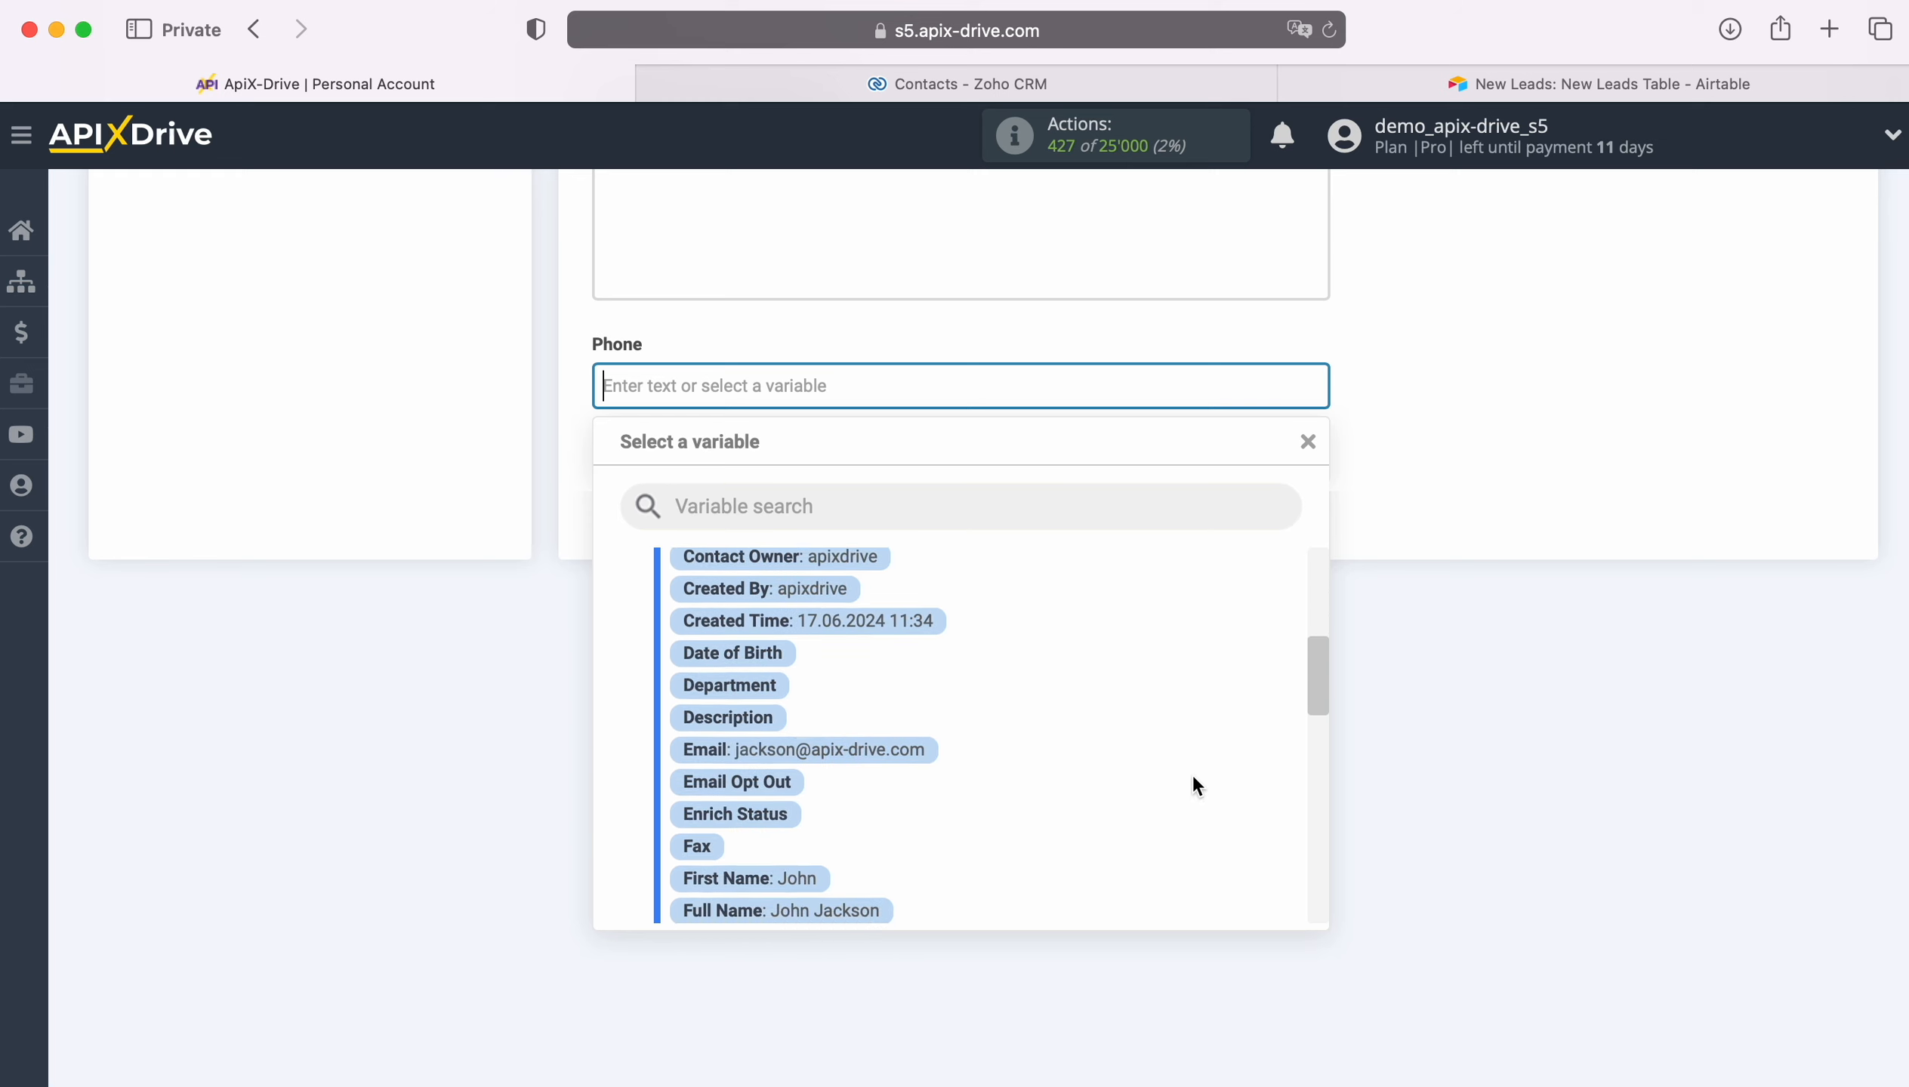
scroll(1194, 780, "down", 8)
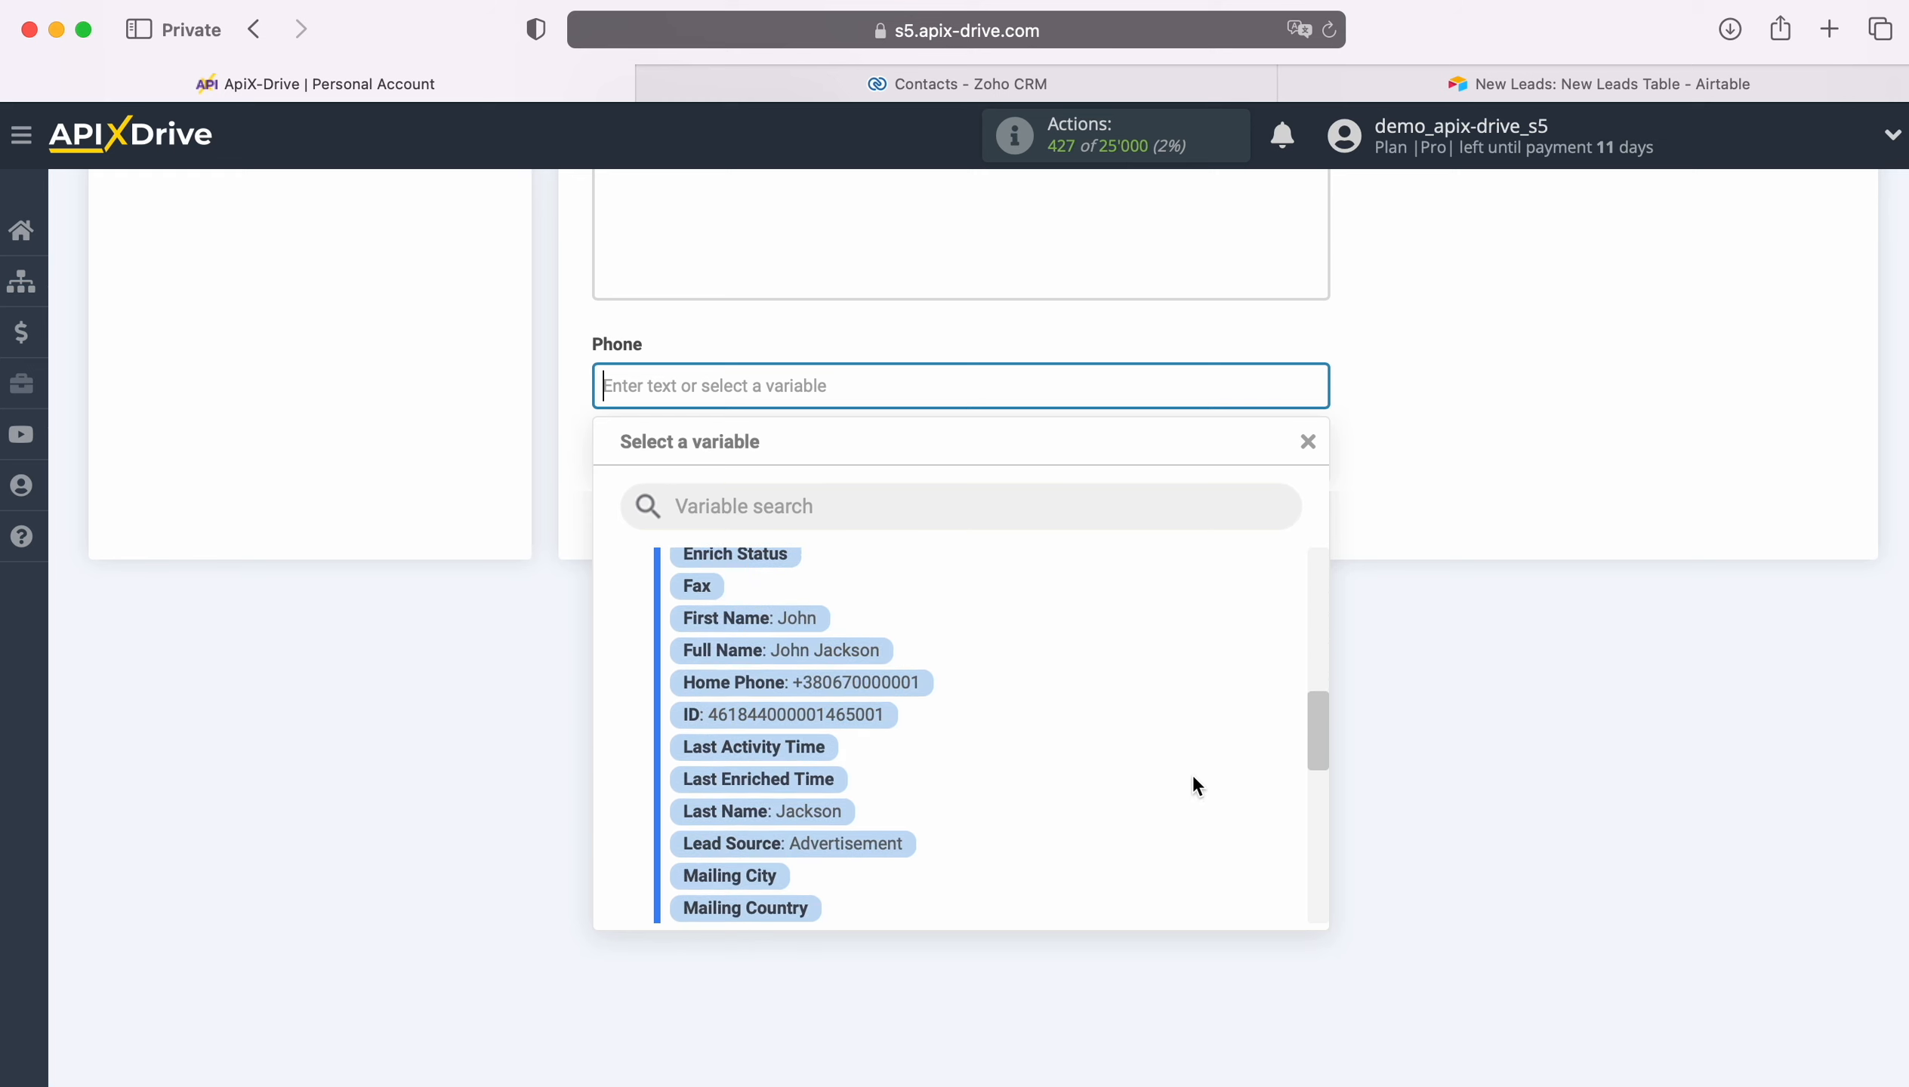
scroll(1194, 778, "down", 5)
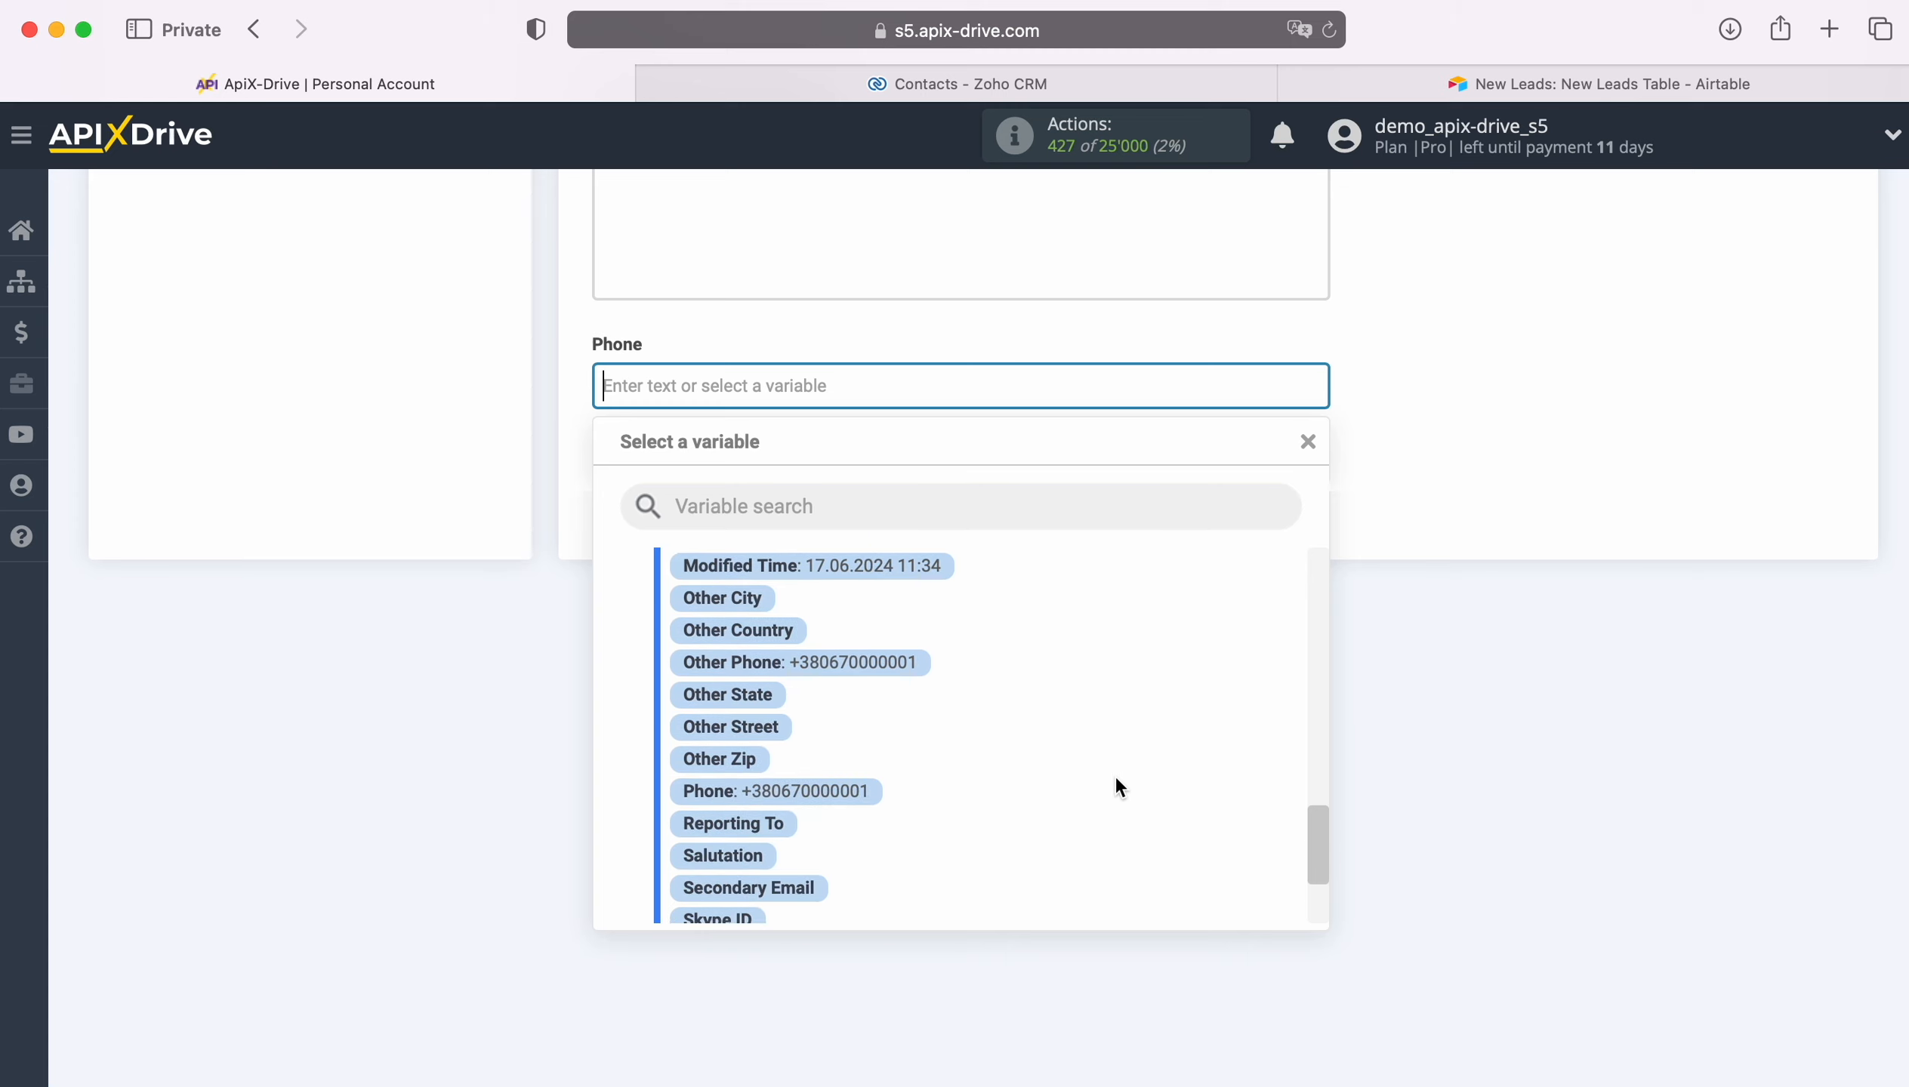
left_click(836, 790)
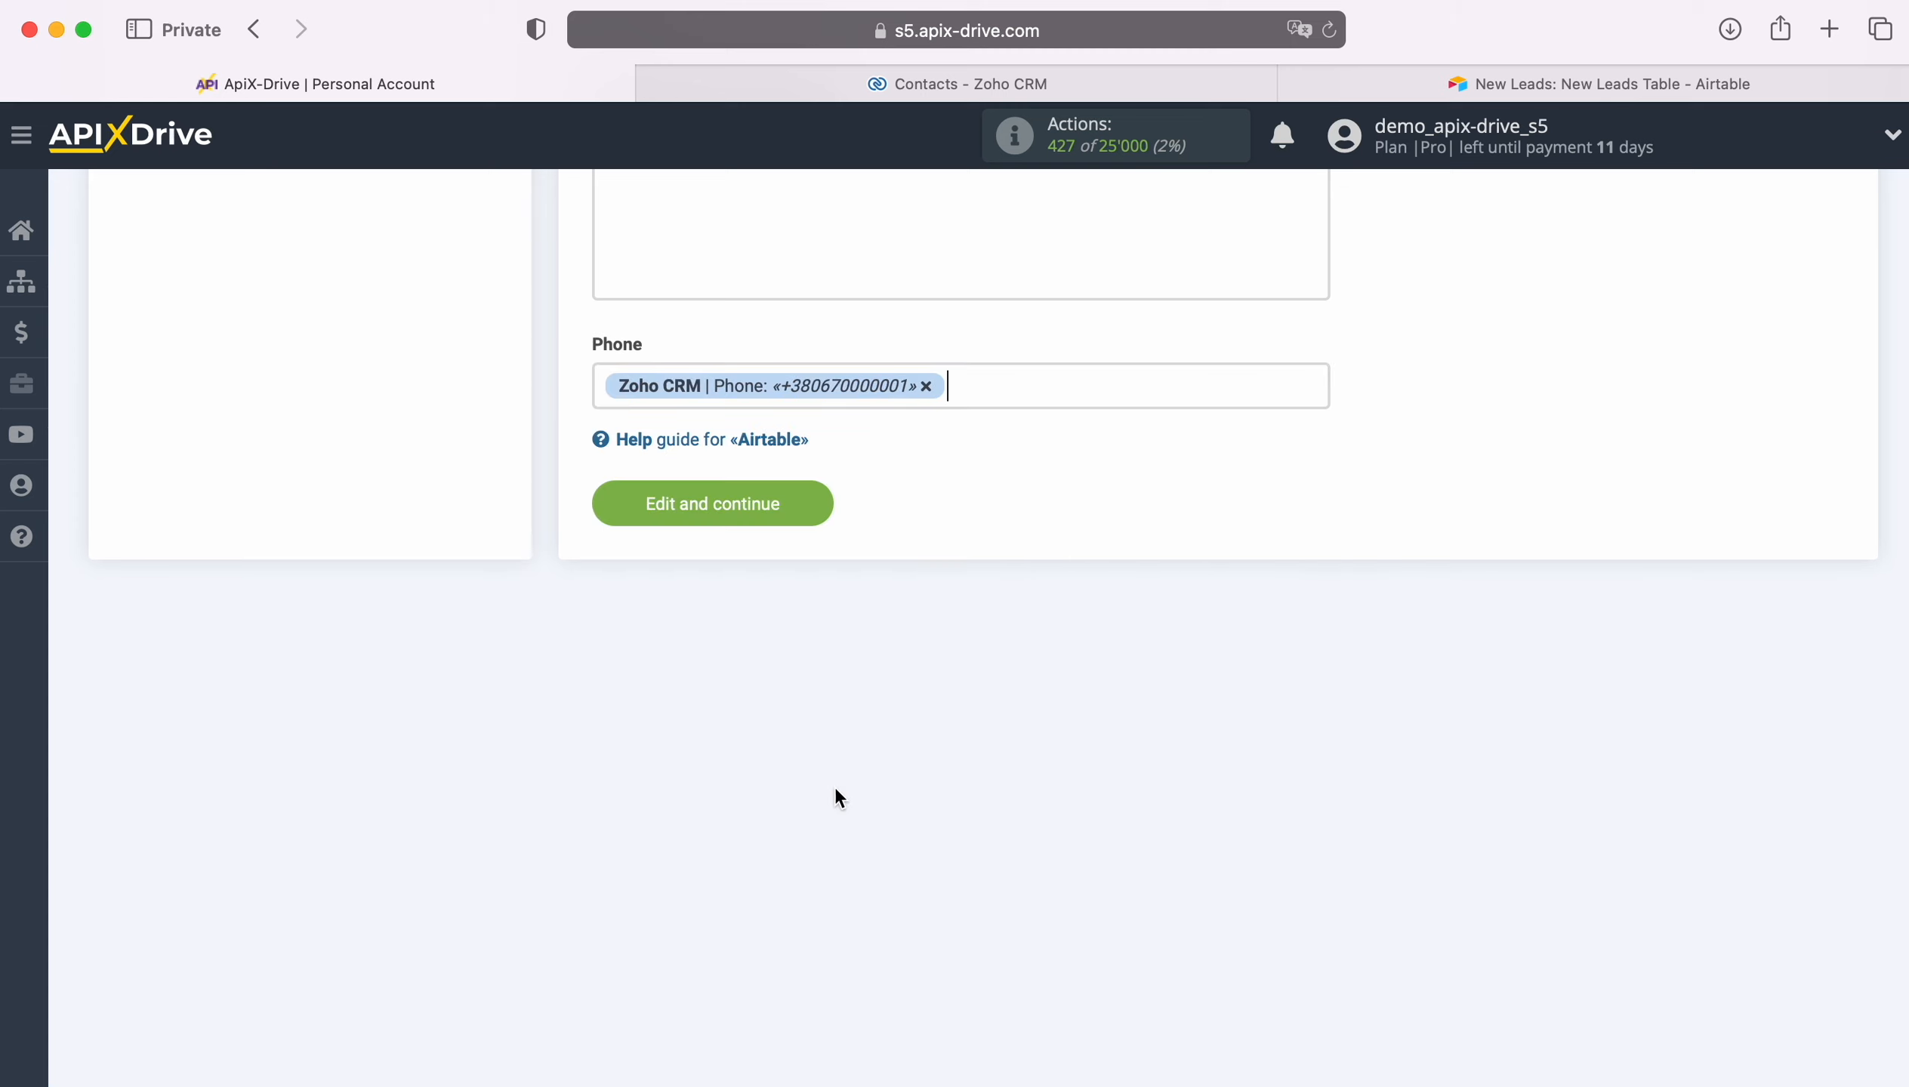
left_click(806, 498)
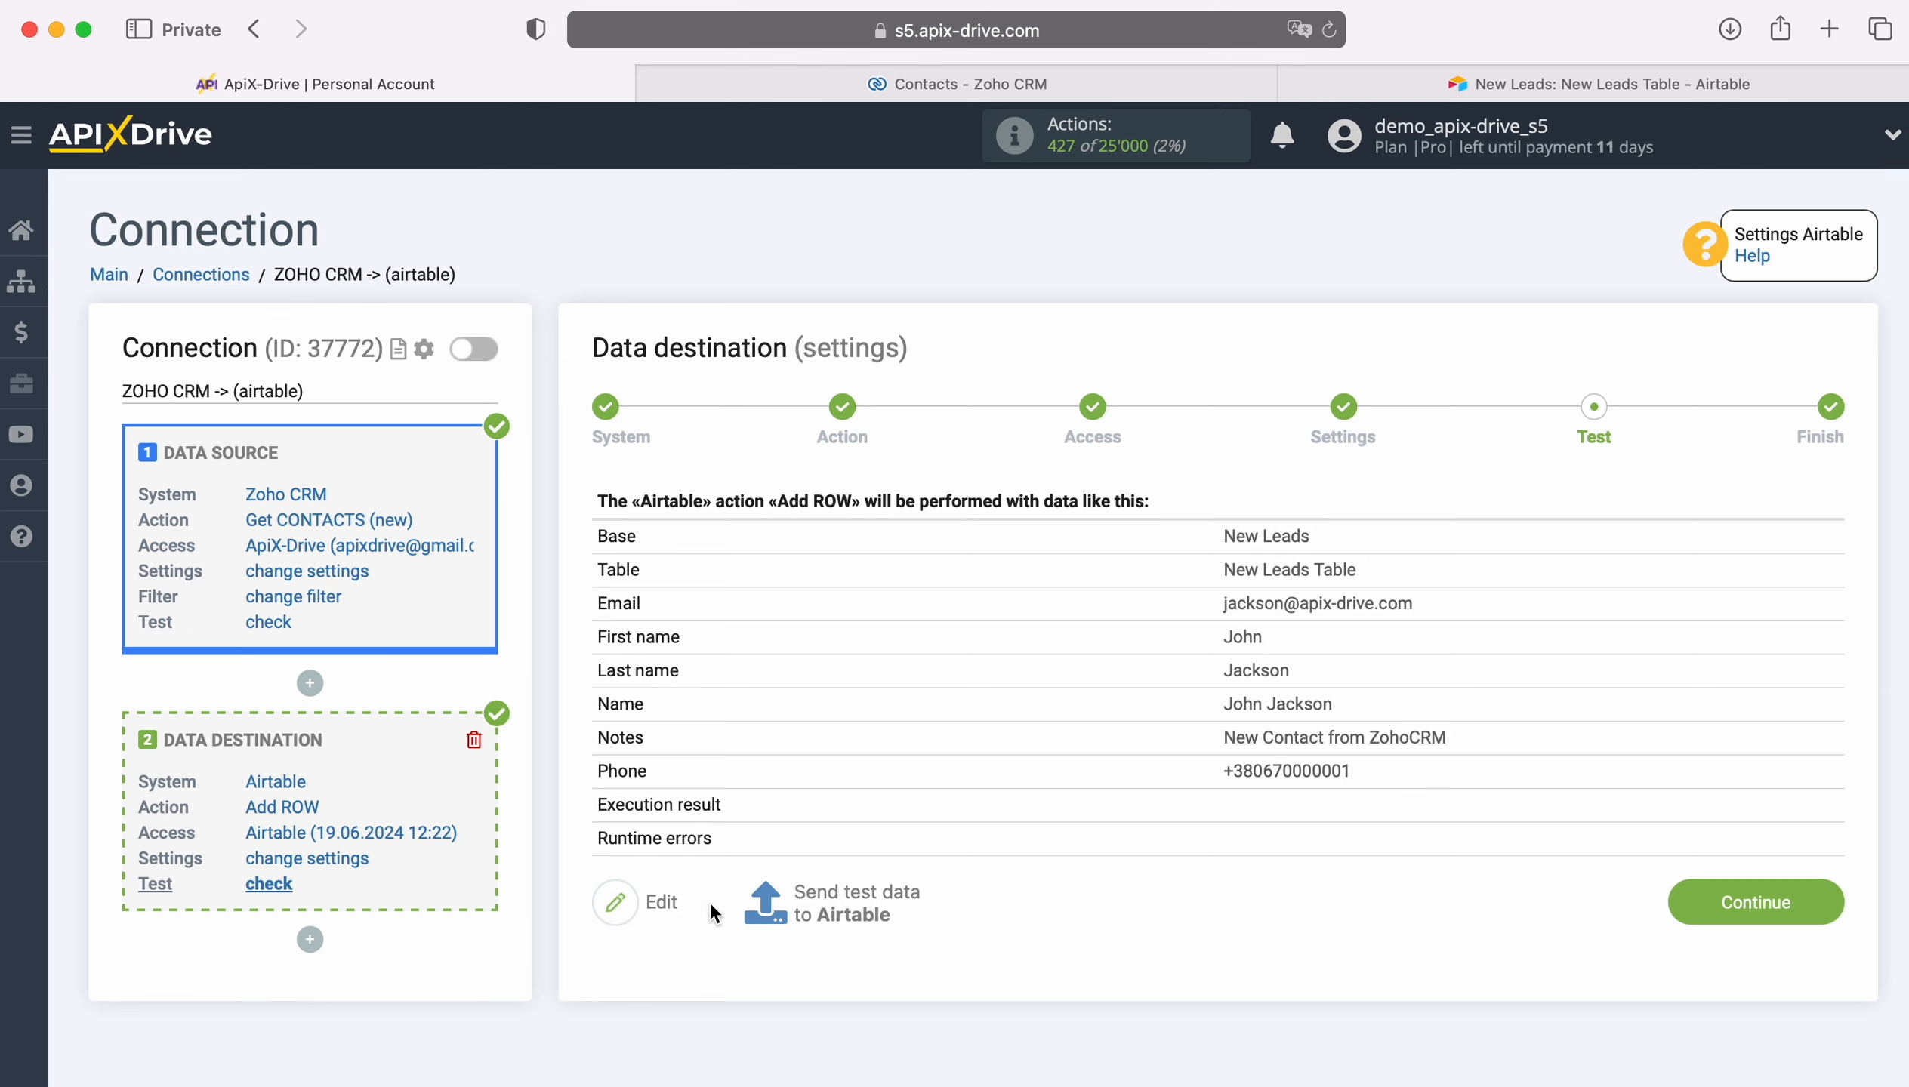
Step: Send test data to Airtable and check the new row in the New Leads Table
left_click(860, 903)
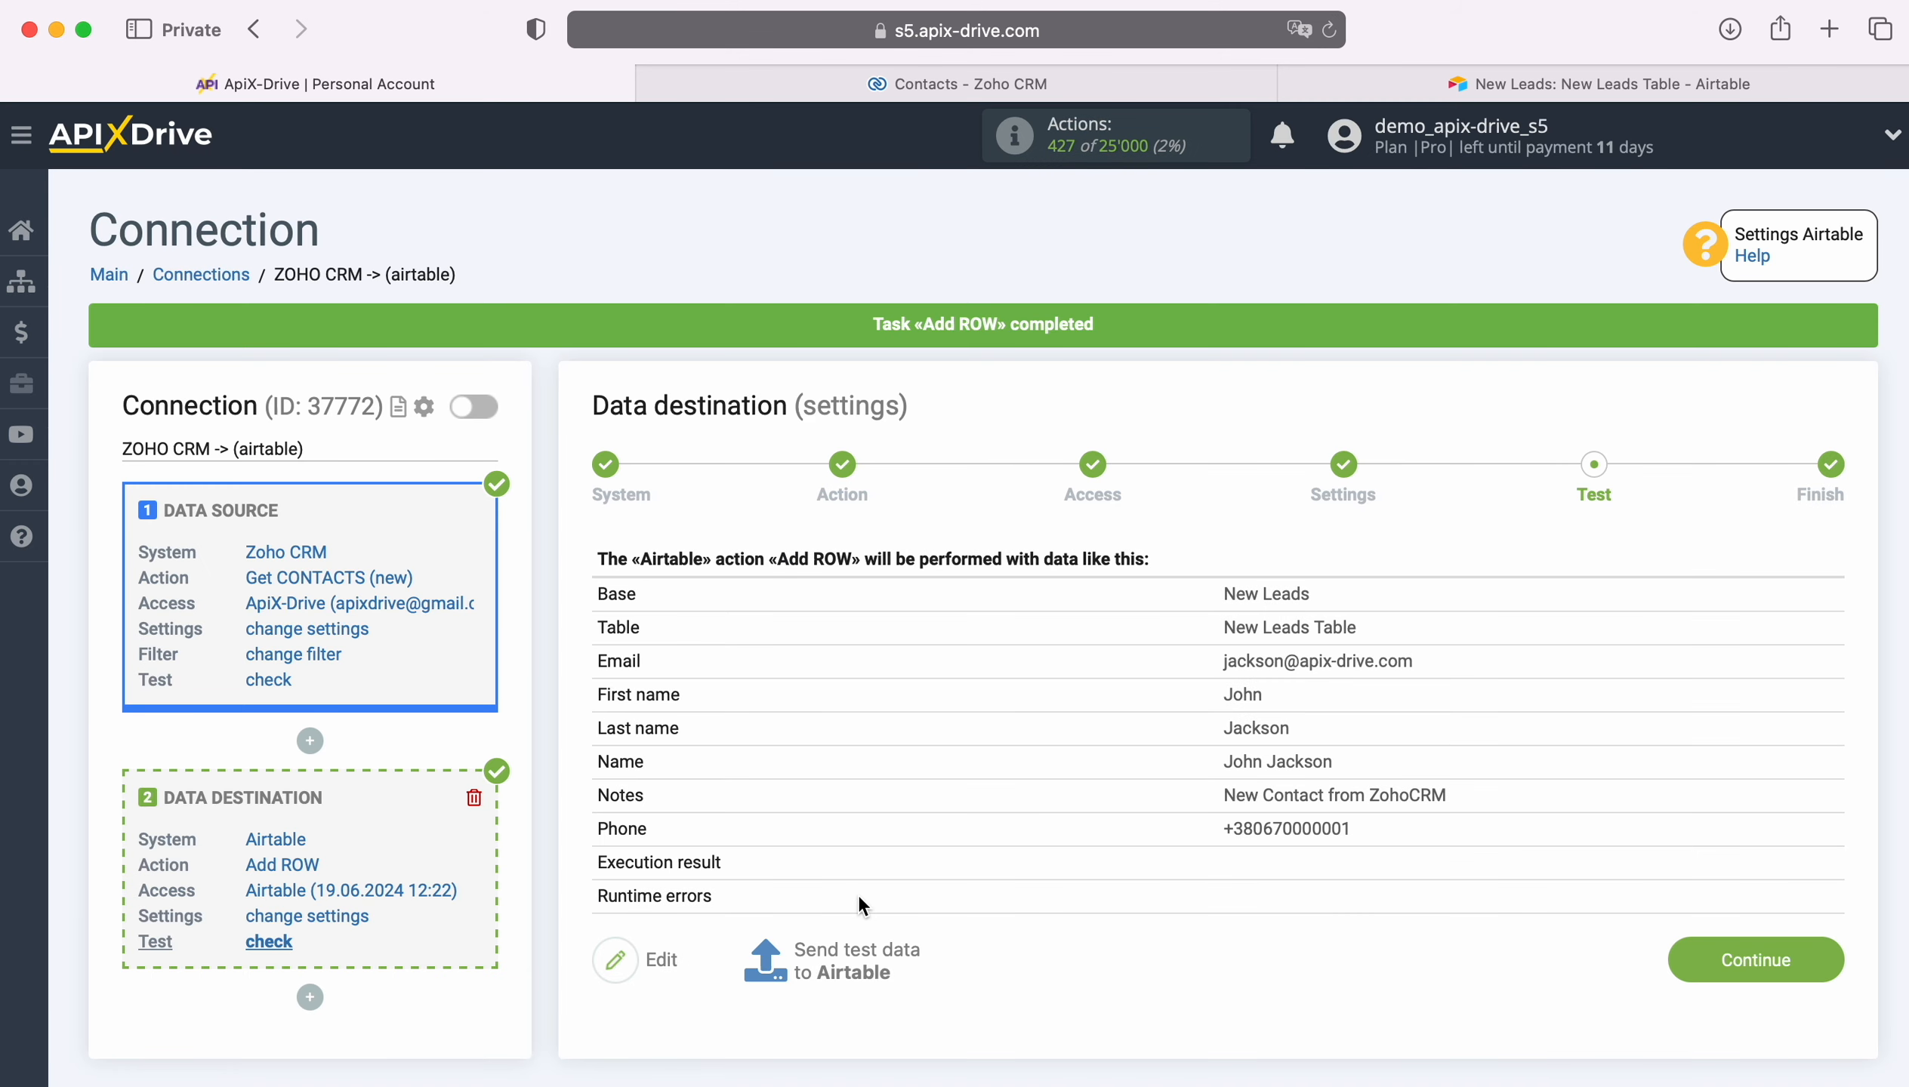
left_click(1456, 83)
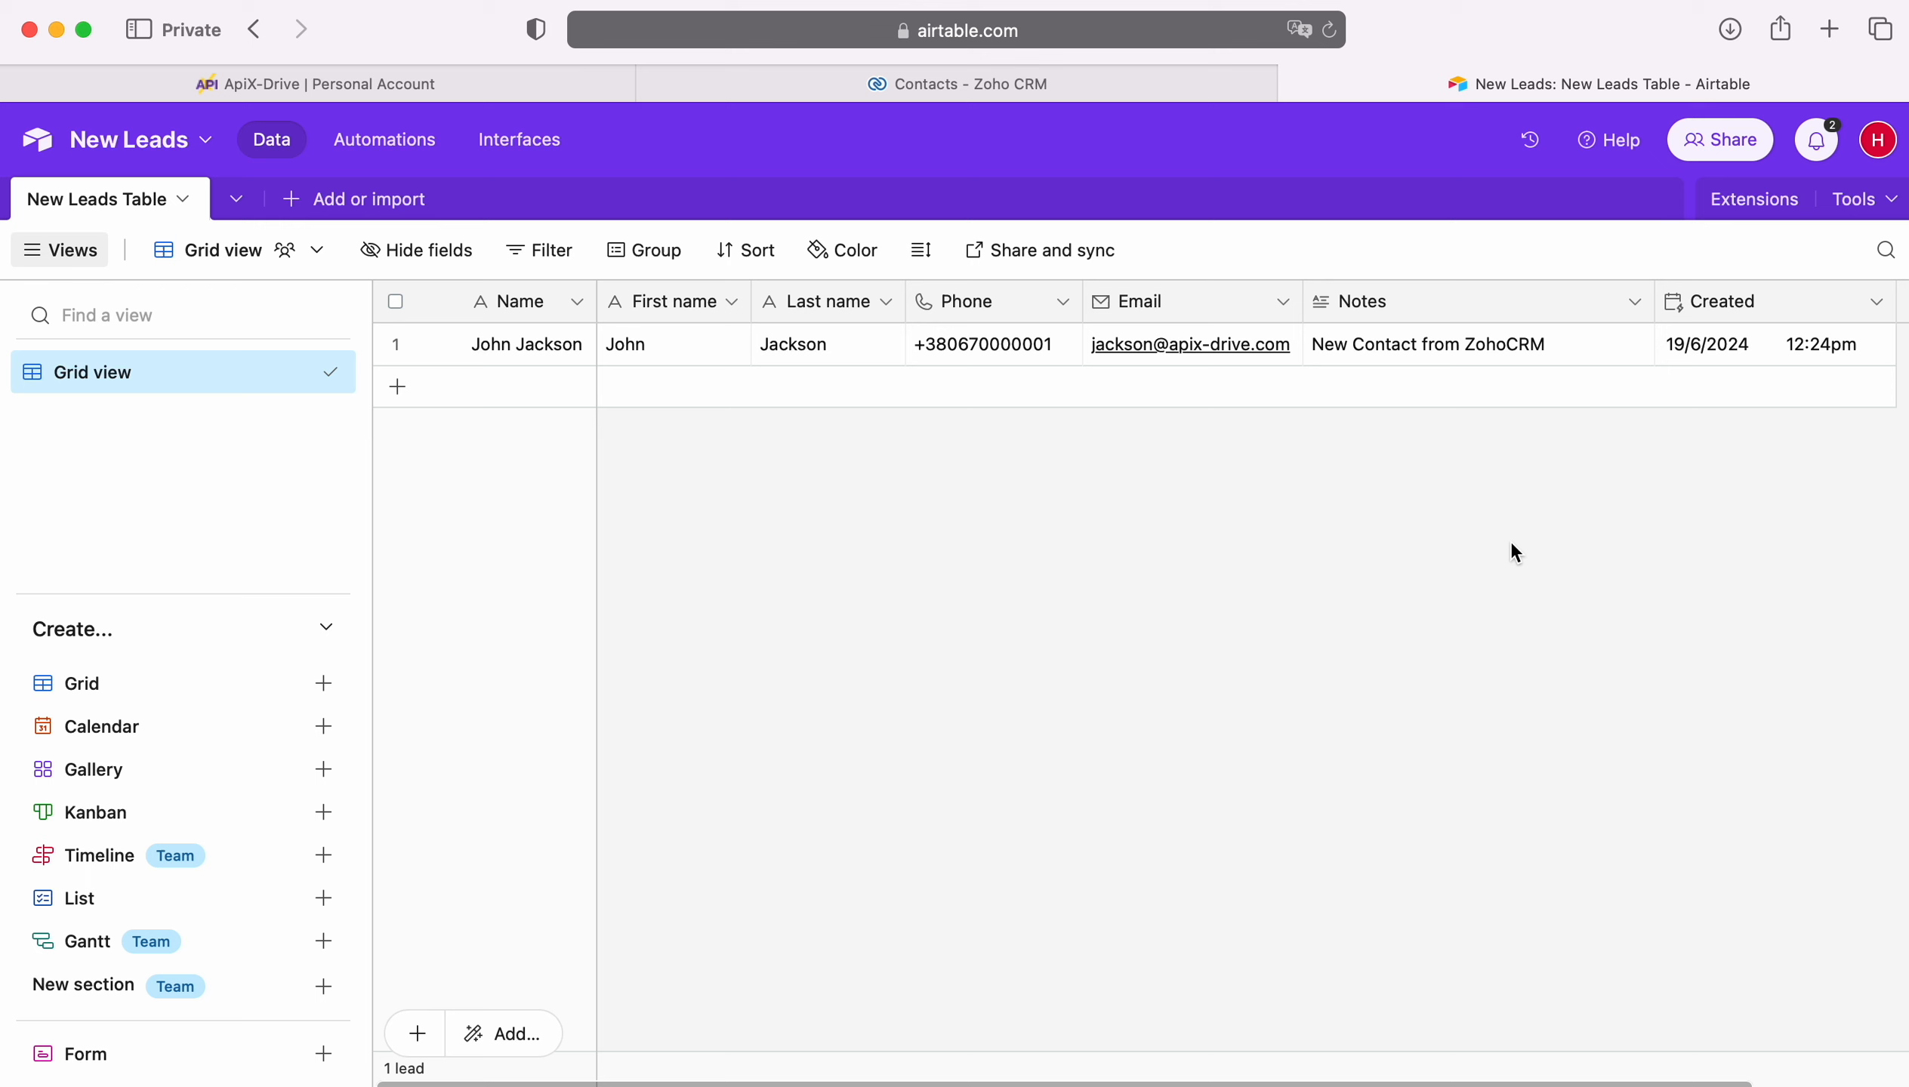
left_click(440, 82)
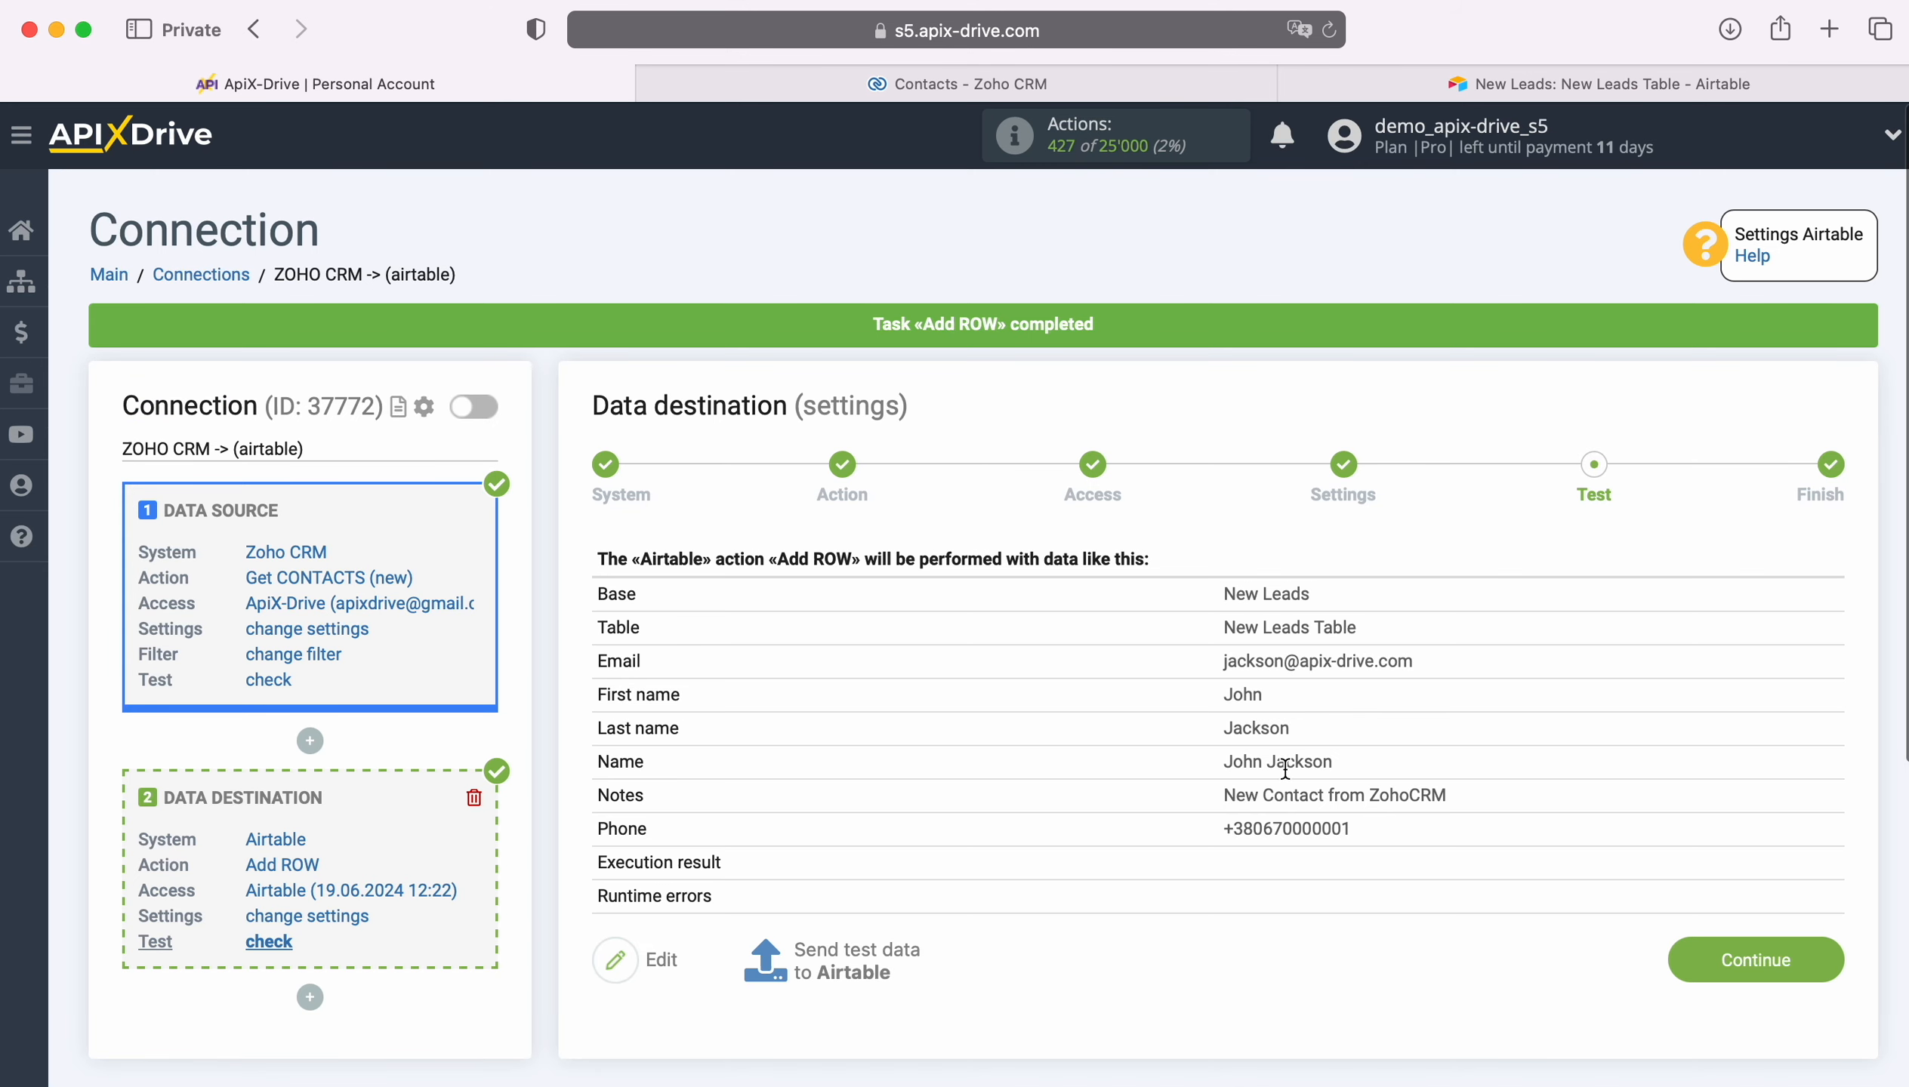
Step: Finish the destination setup and enable automatic updates for the connection
left_click(1820, 961)
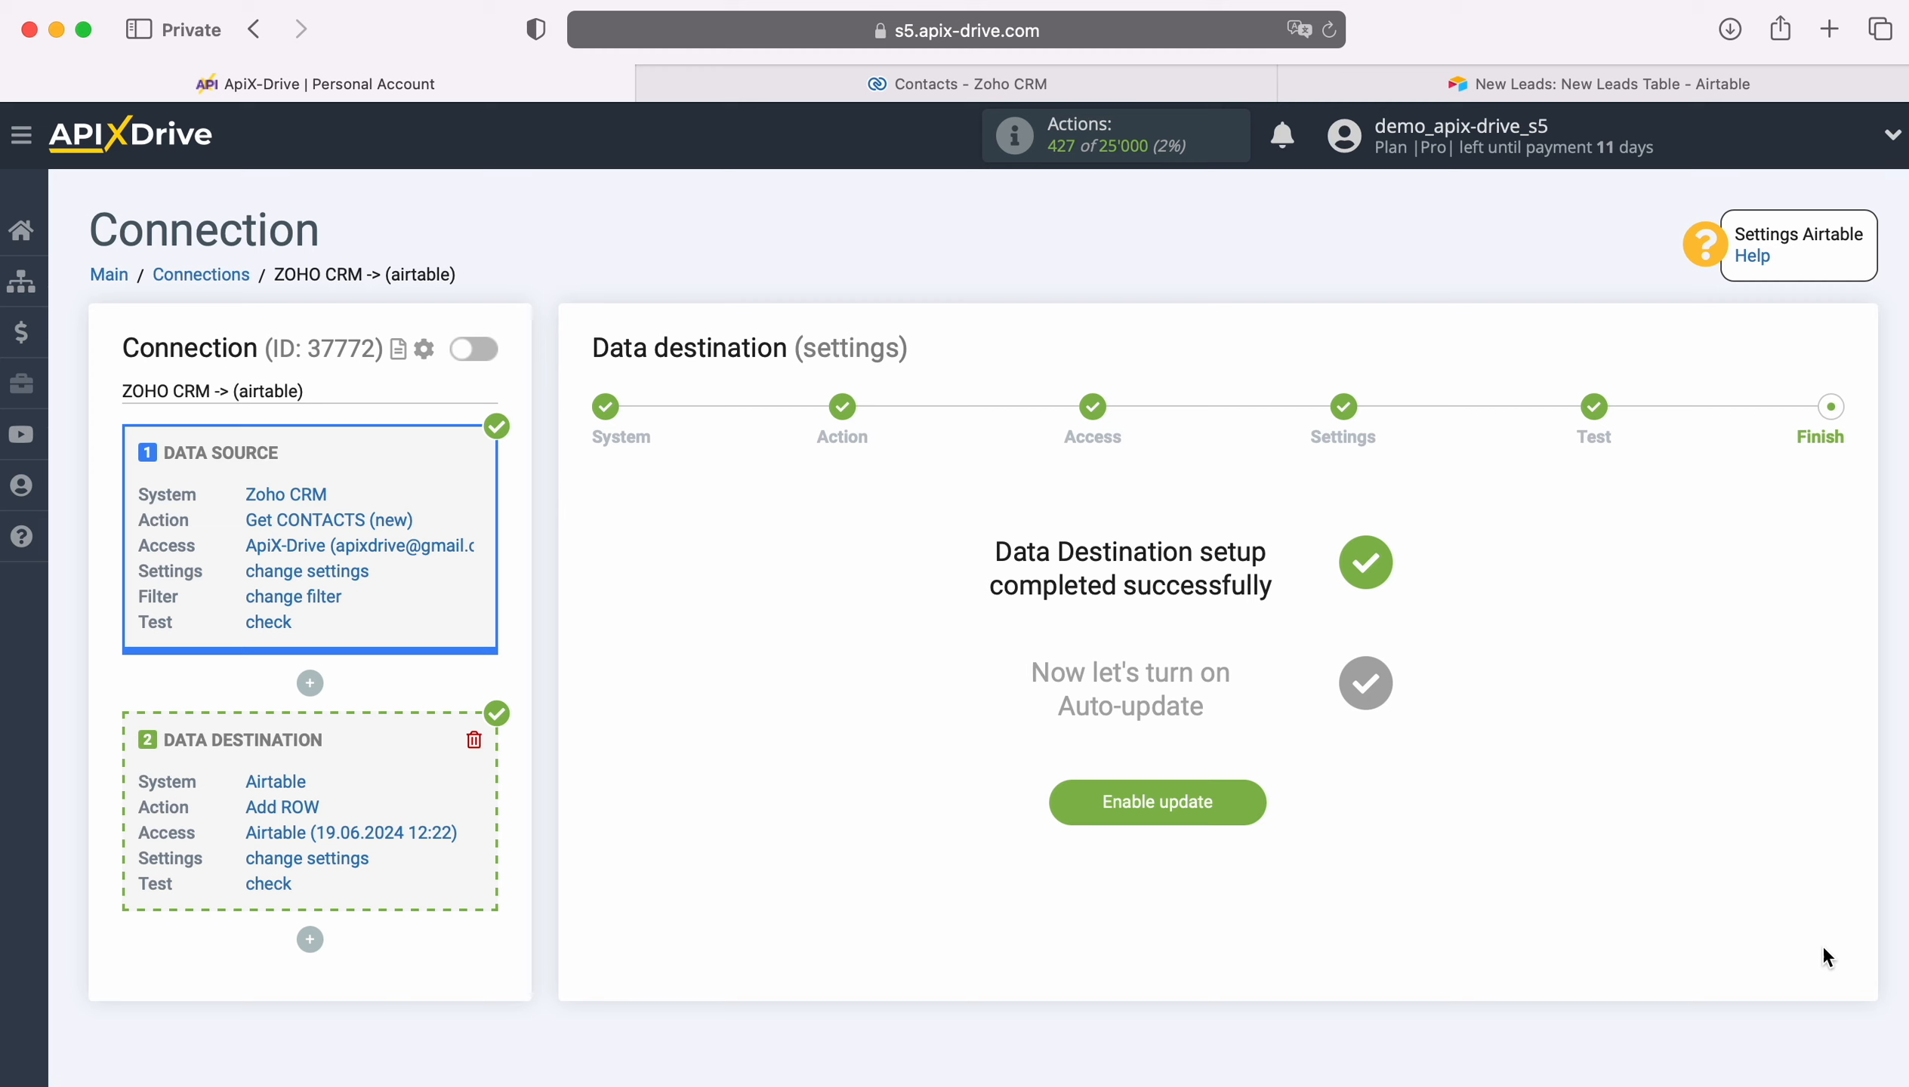
left_click(1241, 791)
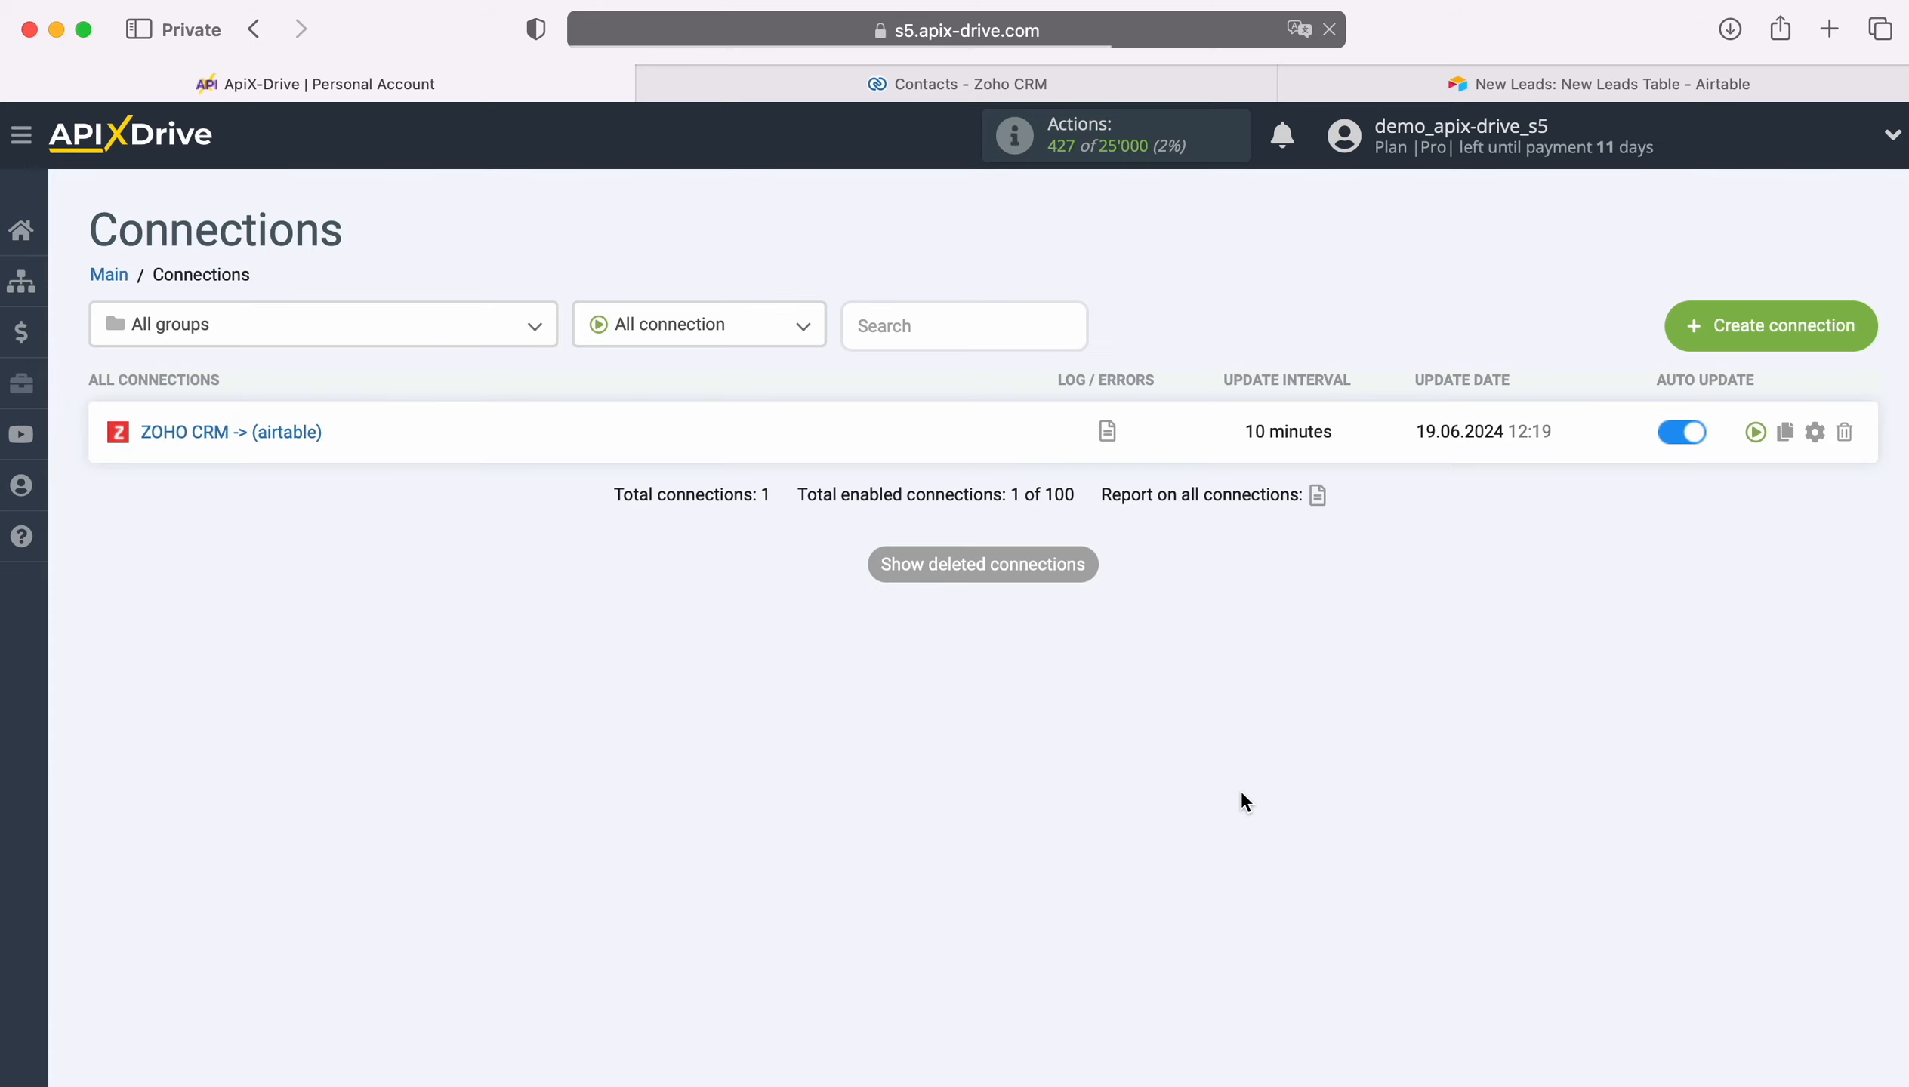
Step: Open the connection's settings and set its update interval to 5 minutes
left_click(1814, 432)
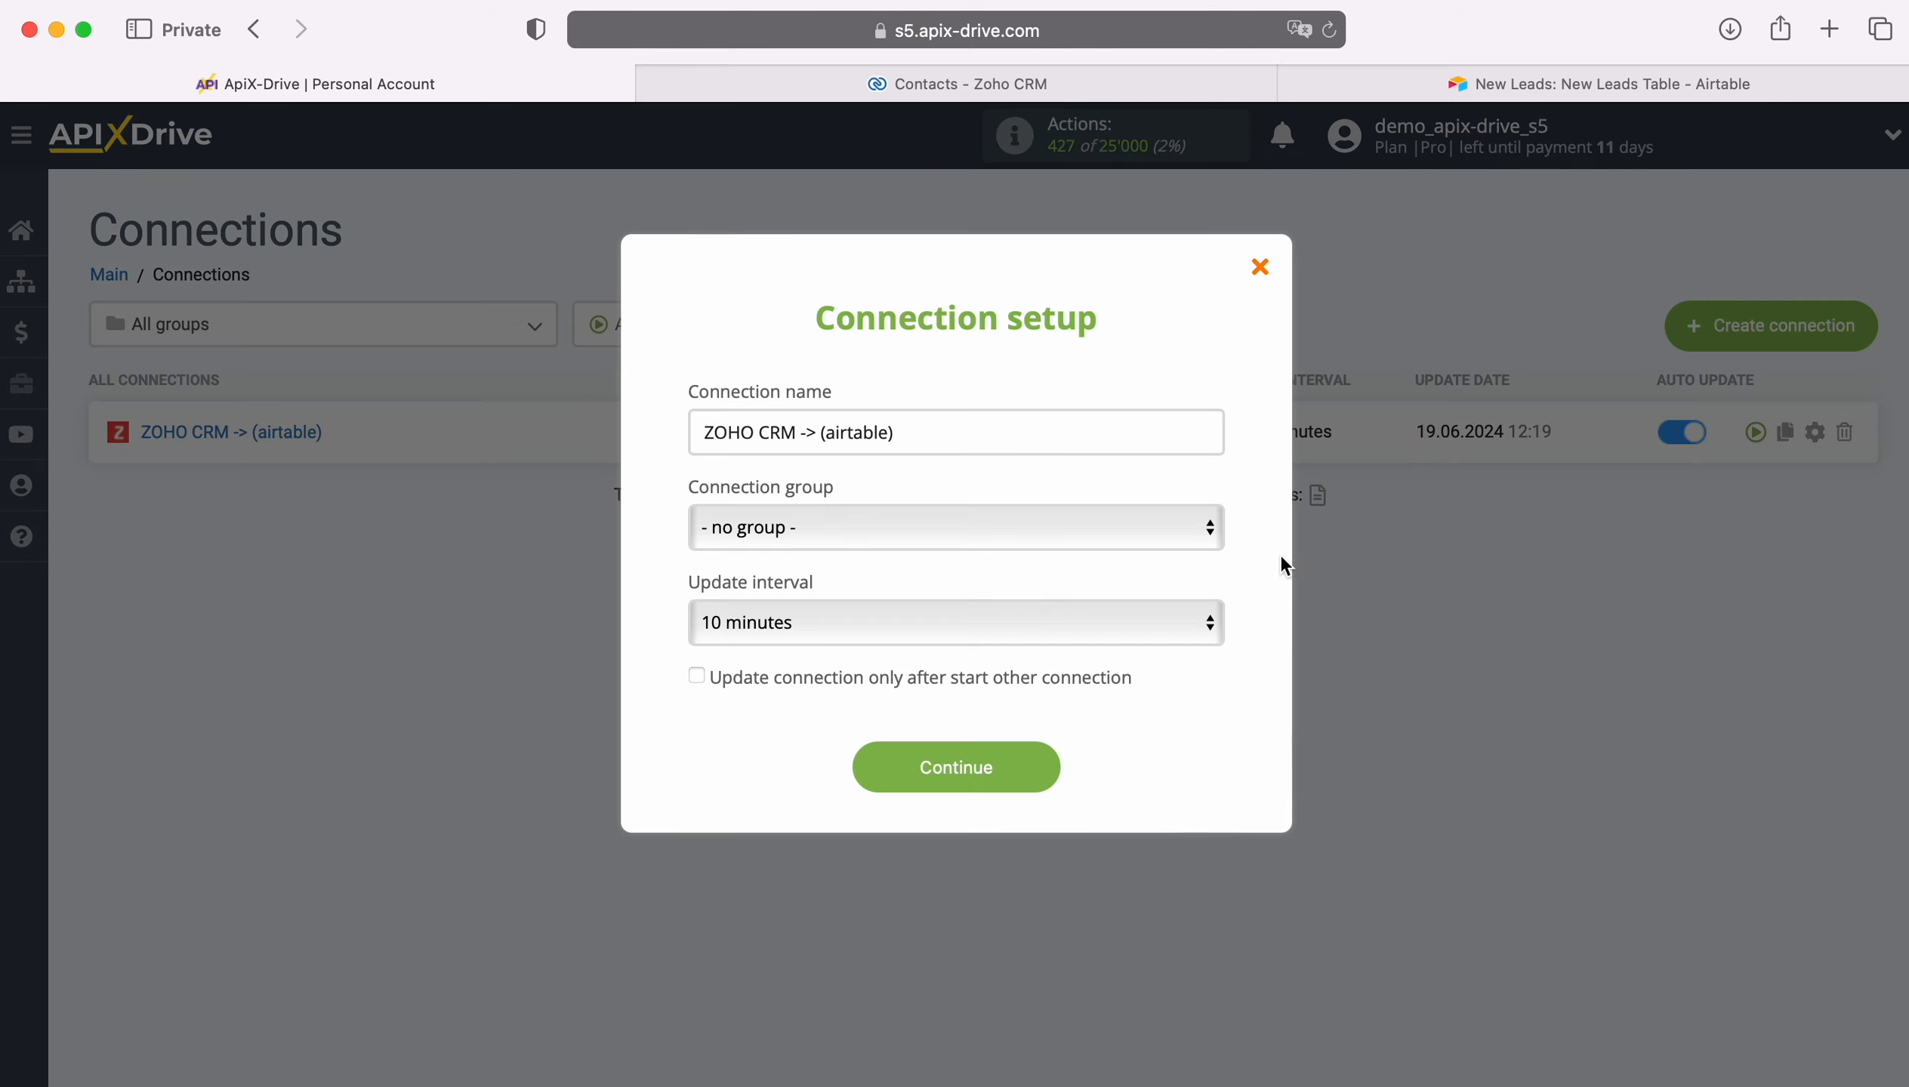
left_click(955, 641)
left_click(916, 583)
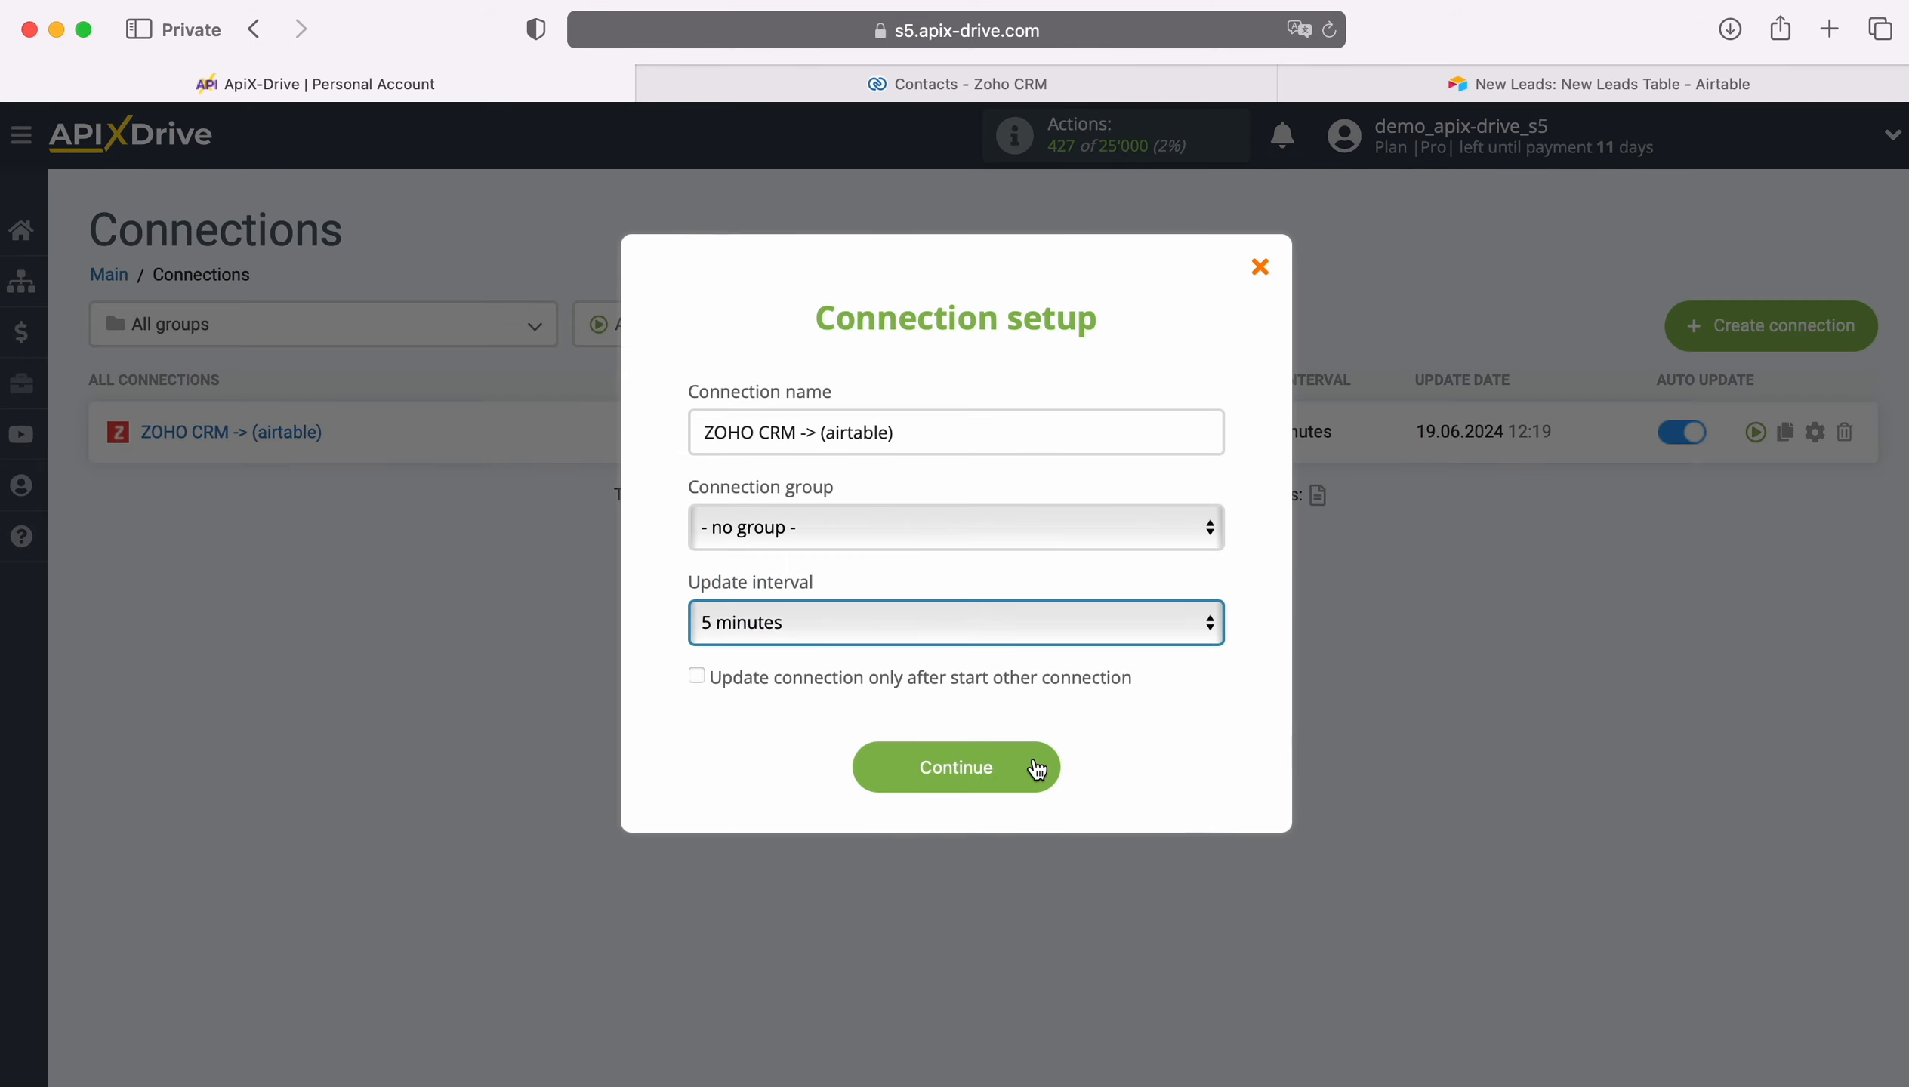
left_click(1036, 768)
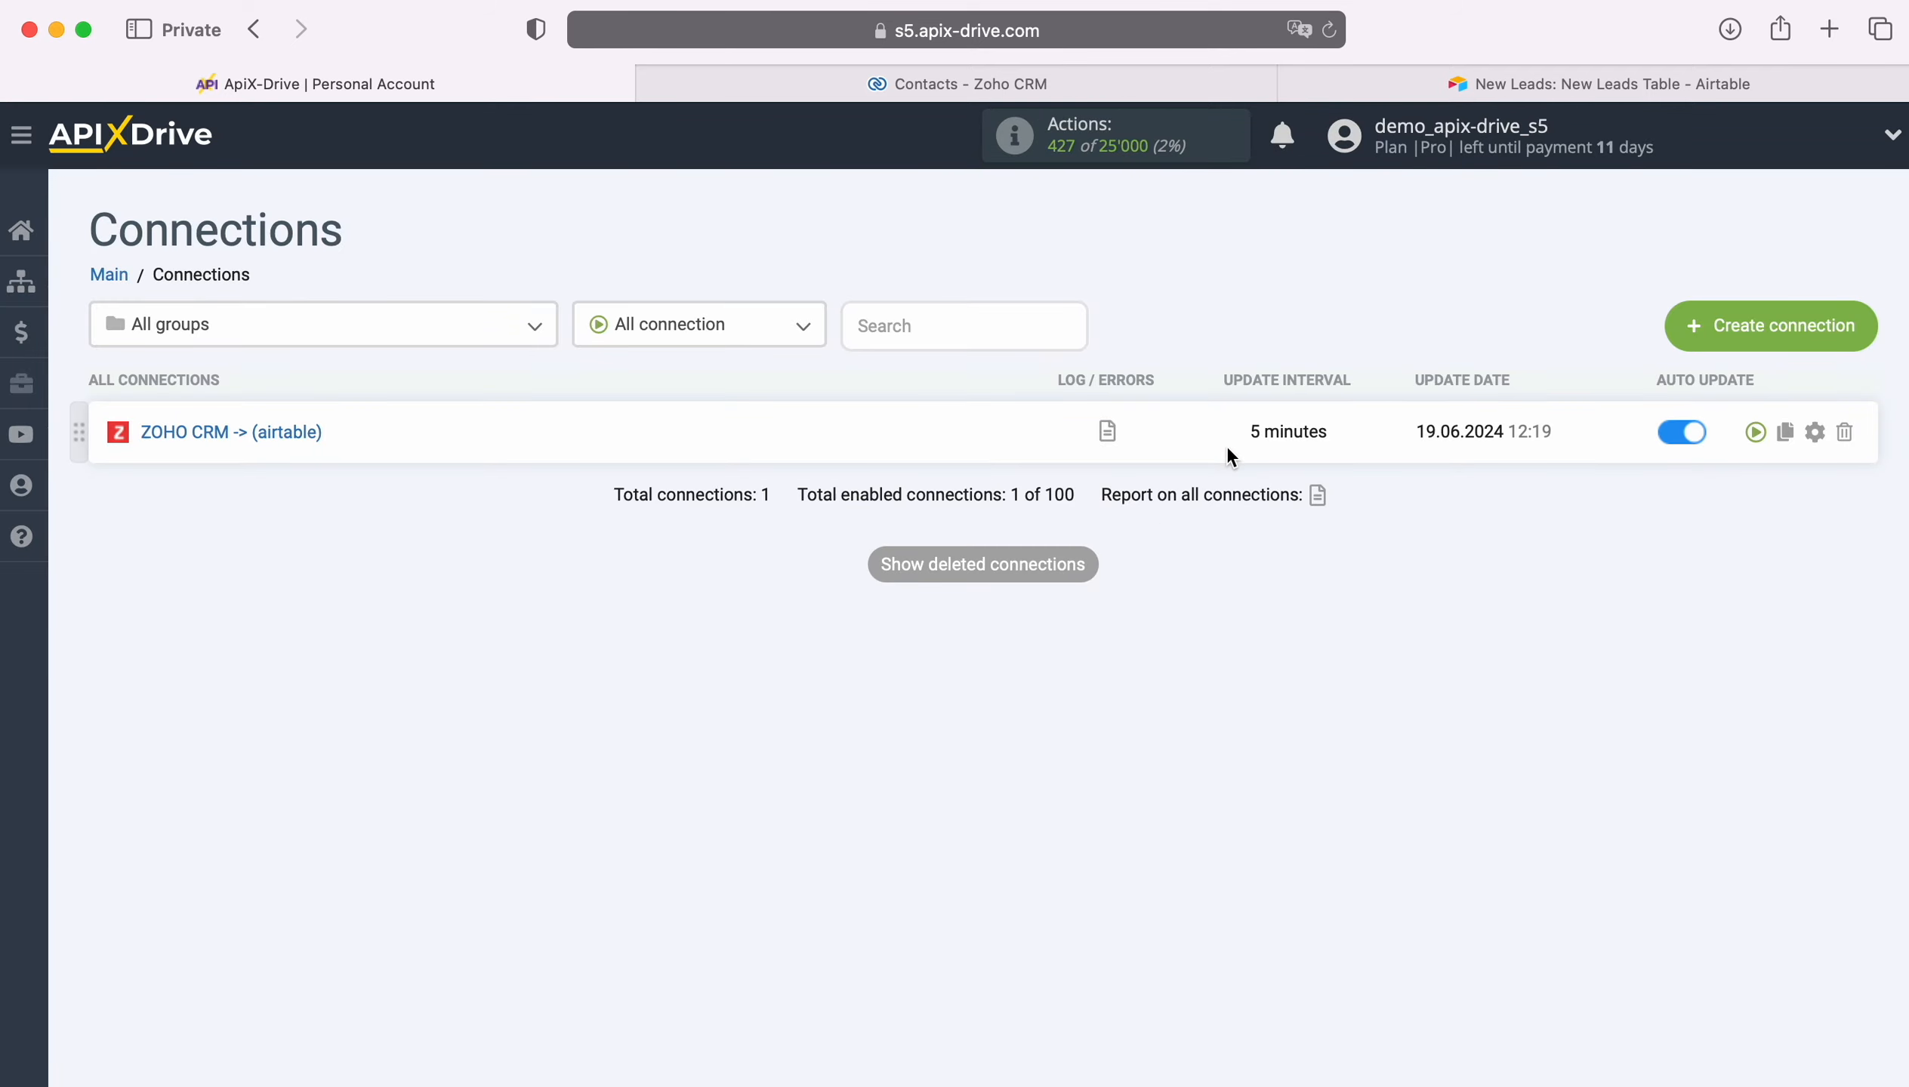